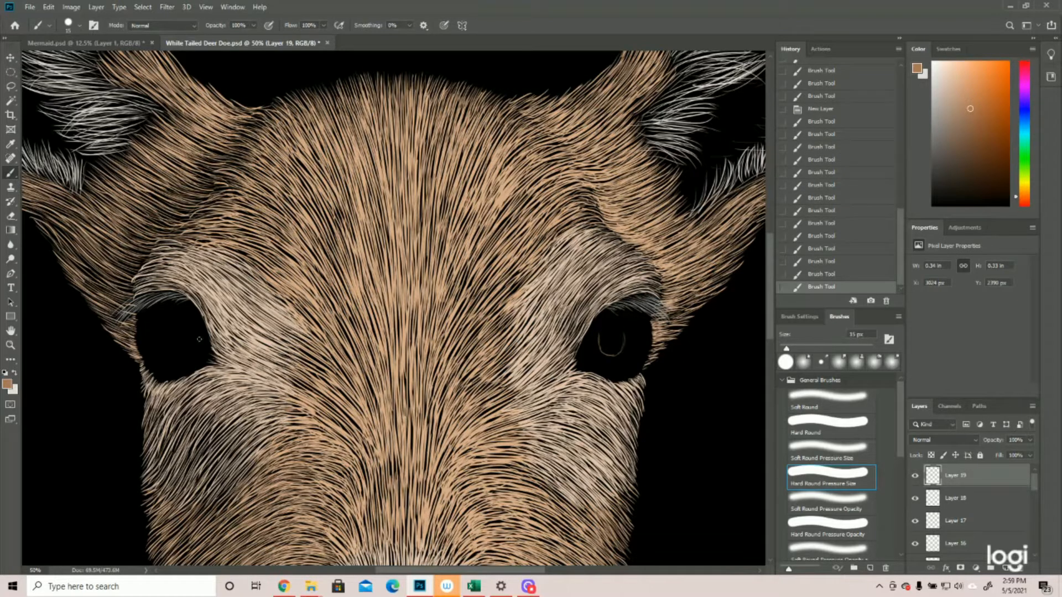
mouse_move(191, 328)
mouse_down()
mouse_move(188, 353)
mouse_move(169, 346)
mouse_move(171, 319)
mouse_move(171, 347)
mouse_up()
click(10, 72)
drag(148, 308, 211, 370)
click(10, 57)
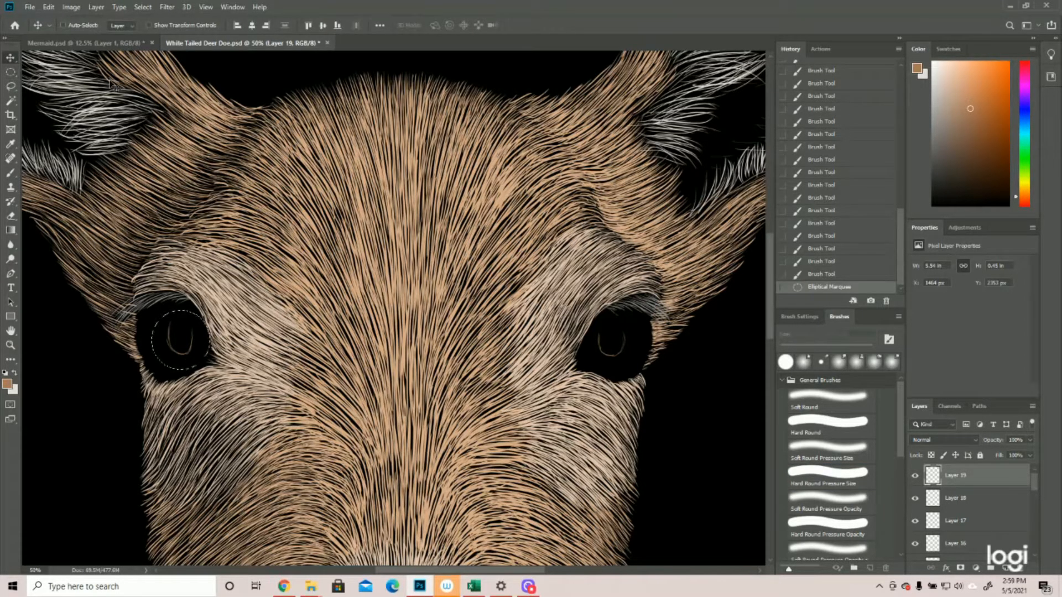
key(Right)
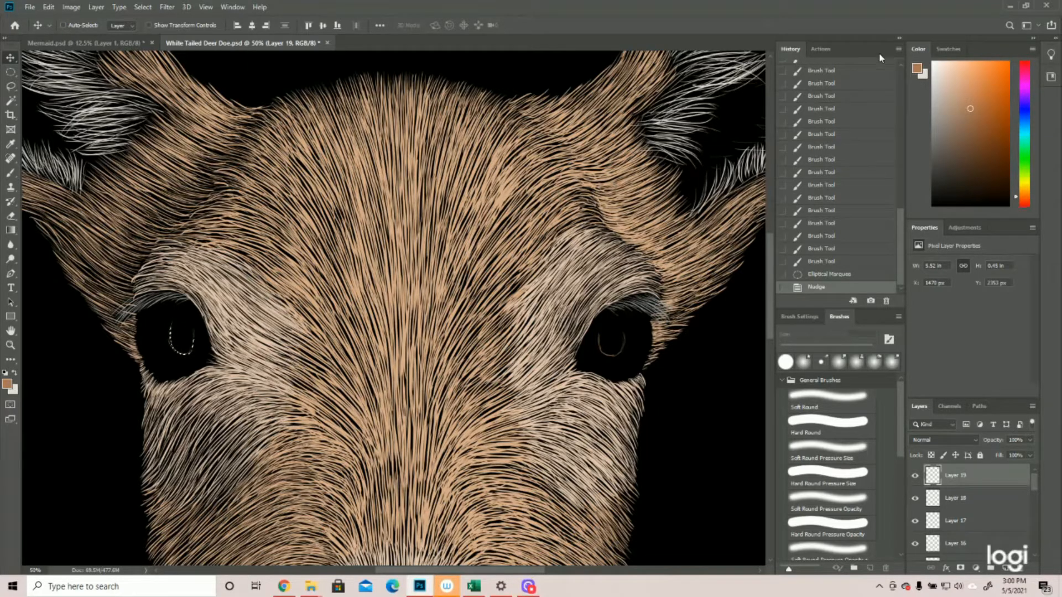
click(830, 133)
scroll(830, 133, up, 1)
click(830, 103)
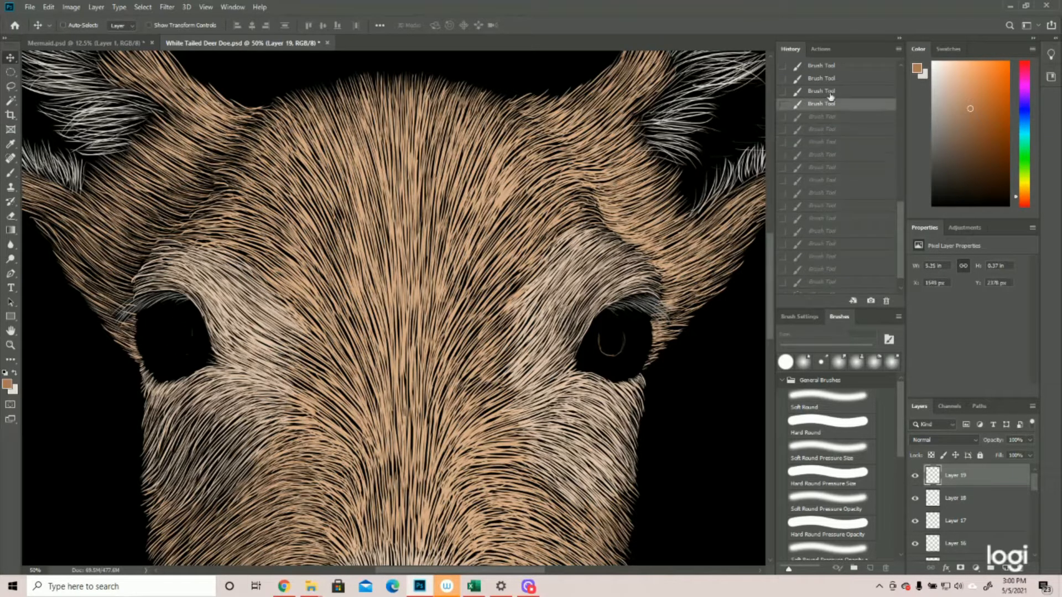
scroll(862, 175, up, 1)
click(813, 113)
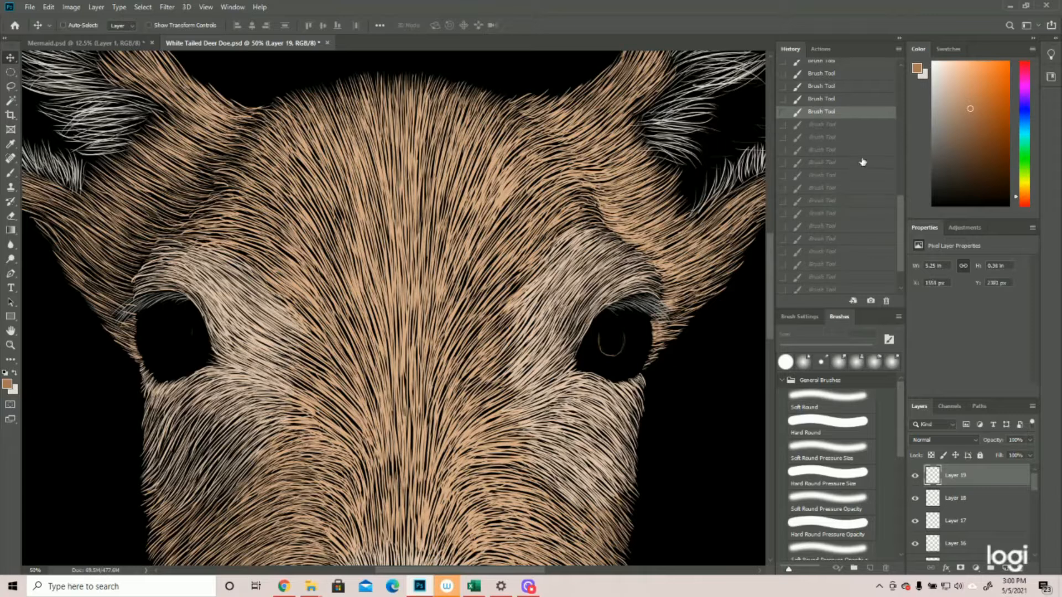
click(818, 99)
Step: Paint a thin brown U-shaped pupil outline in the deer's left-hand eye with the Brush tool
click(10, 172)
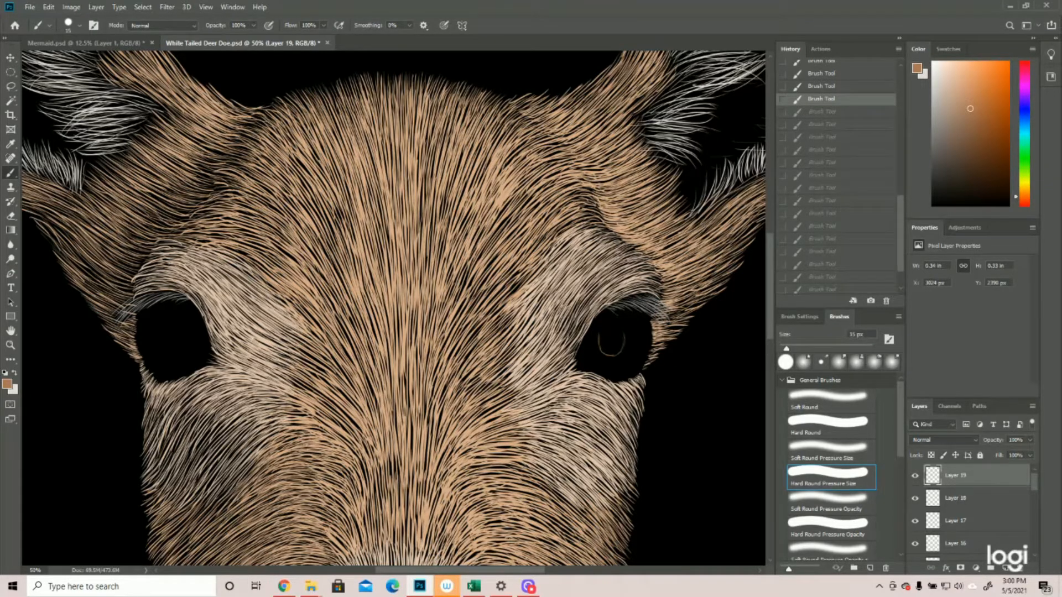
mouse_move(195, 331)
mouse_down()
mouse_move(177, 349)
mouse_move(171, 328)
mouse_up()
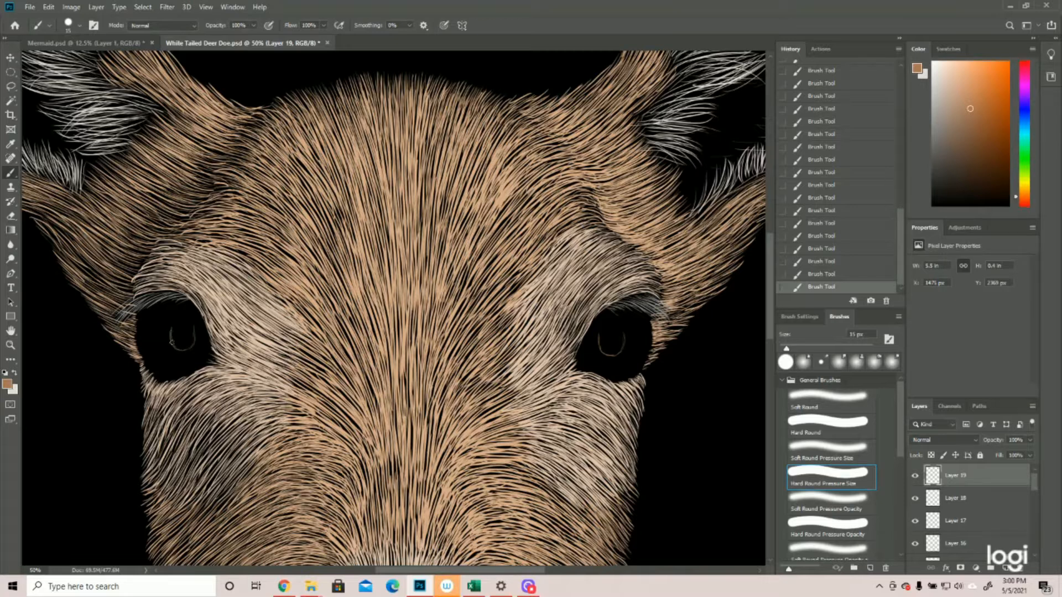
click(11, 348)
drag(397, 282, 342, 284)
click(411, 273)
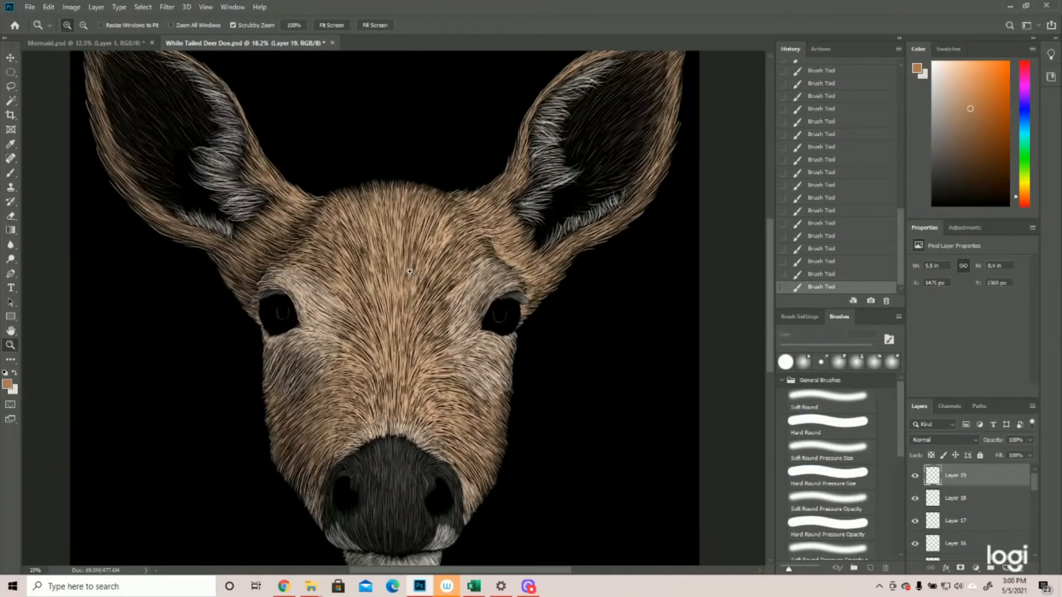
click(409, 271)
click(407, 271)
Step: Fill the irises of both eyes with curved brown brush strokes around the pupils, starting with the right-hand eye
click(8, 174)
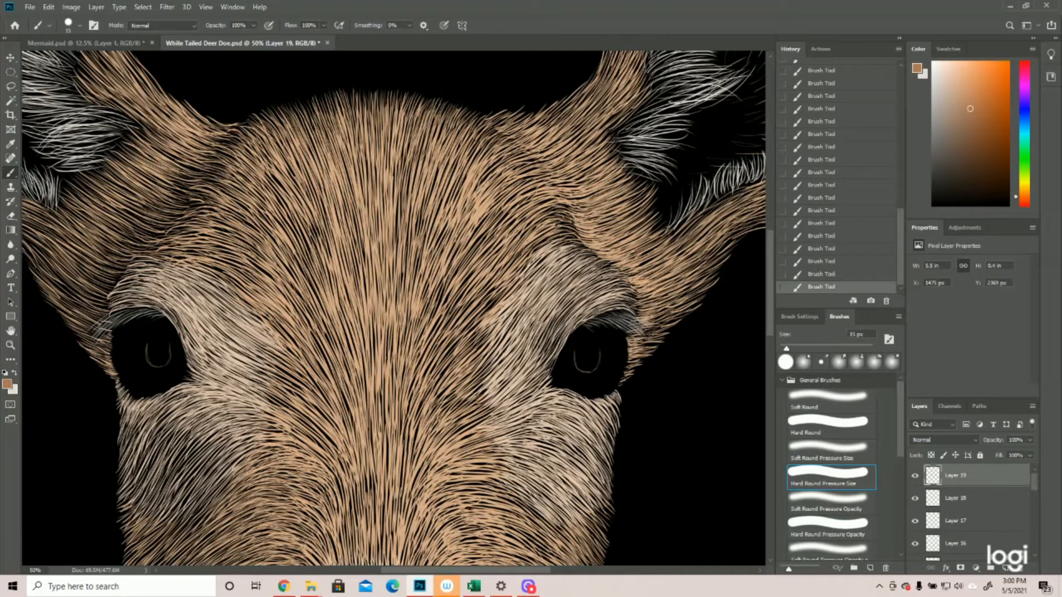
drag(601, 347, 601, 367)
drag(567, 374, 565, 374)
mouse_move(606, 342)
mouse_down()
mouse_move(622, 374)
mouse_move(622, 342)
mouse_up()
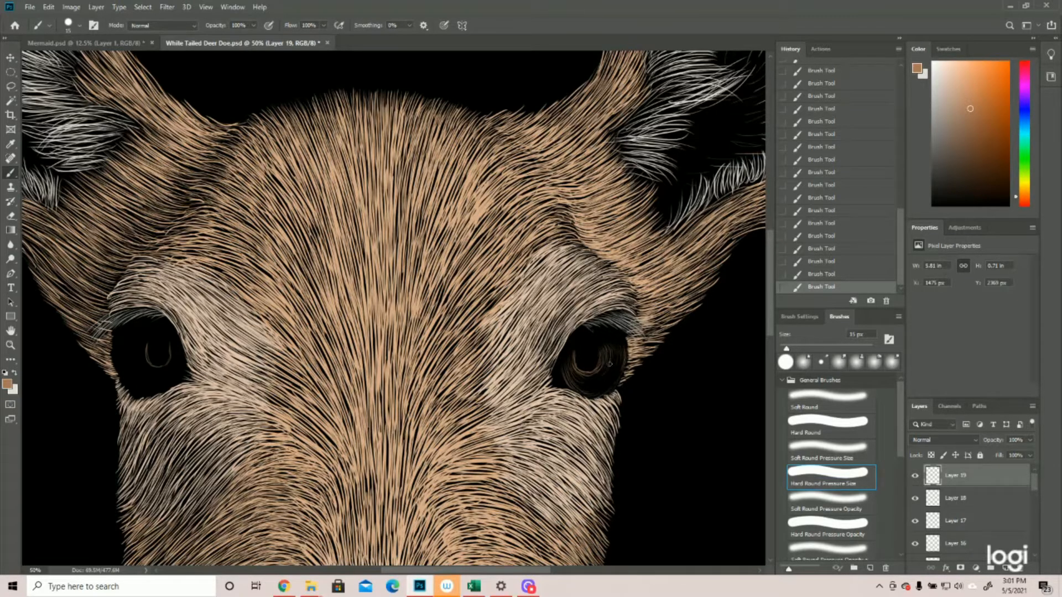
drag(620, 357, 613, 374)
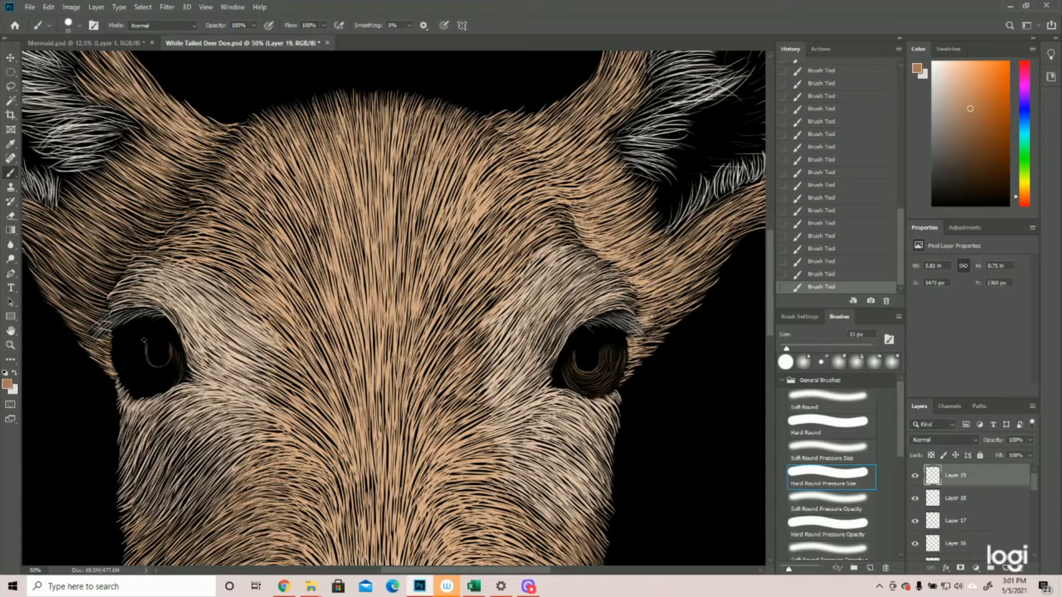
mouse_move(141, 340)
mouse_down()
mouse_move(135, 367)
mouse_move(129, 342)
mouse_move(132, 366)
mouse_move(120, 345)
mouse_move(126, 377)
mouse_move(115, 351)
mouse_move(121, 374)
mouse_up()
drag(134, 364, 142, 376)
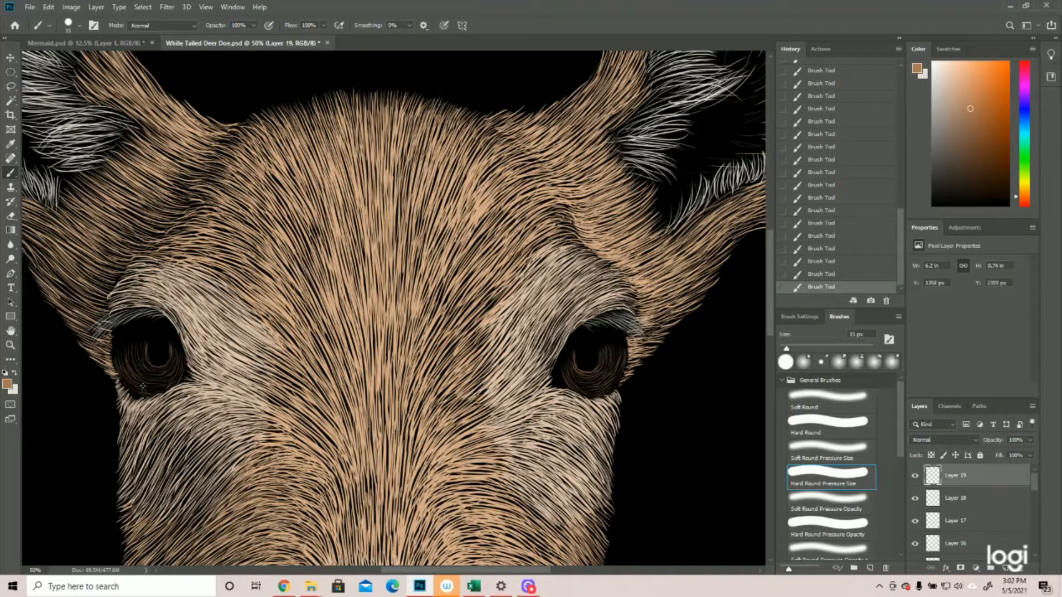
Step: Select the left-hand eye's pupil with an elliptical marquee and clear the stray strokes inside it
click(10, 345)
drag(354, 326, 256, 322)
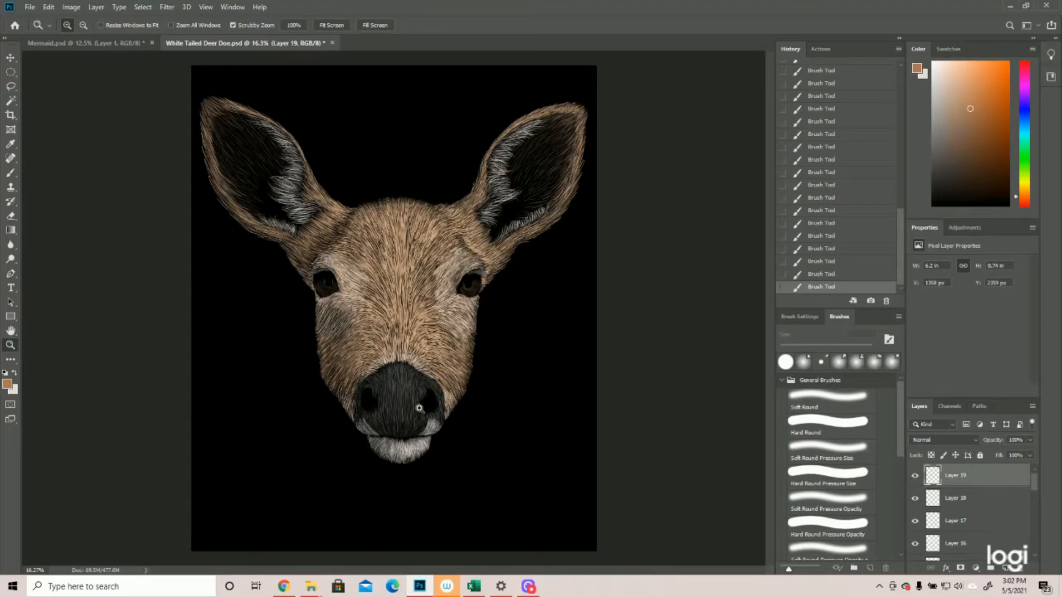
click(418, 240)
drag(417, 240, 419, 240)
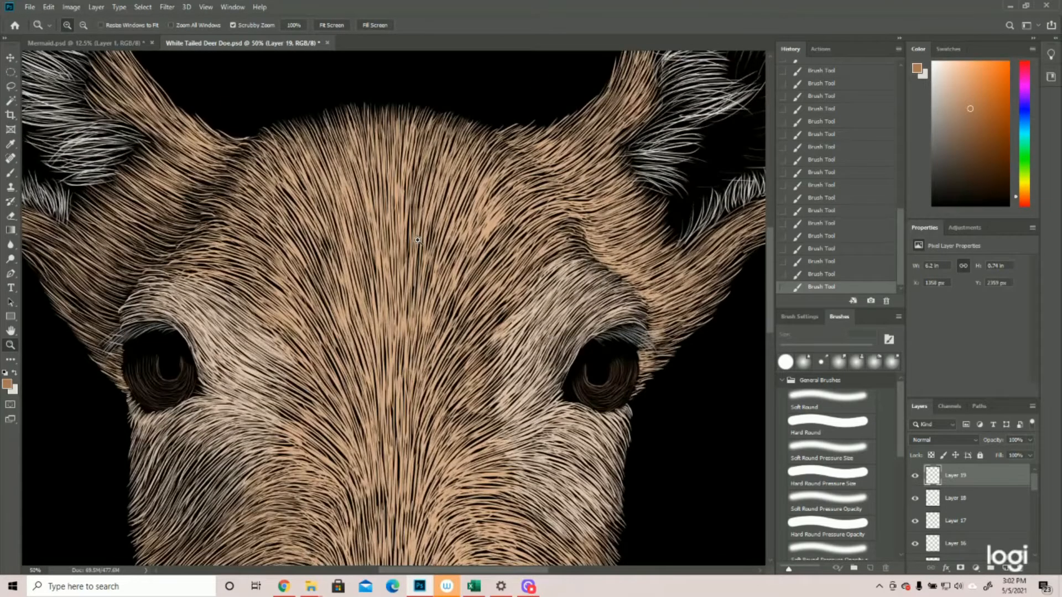
click(9, 72)
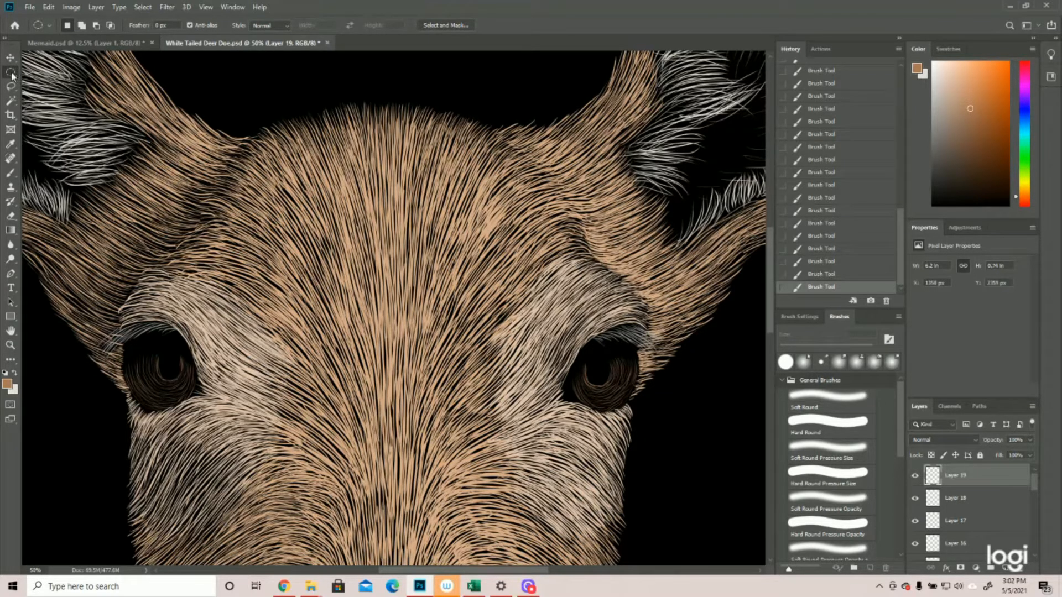
right_click(12, 76)
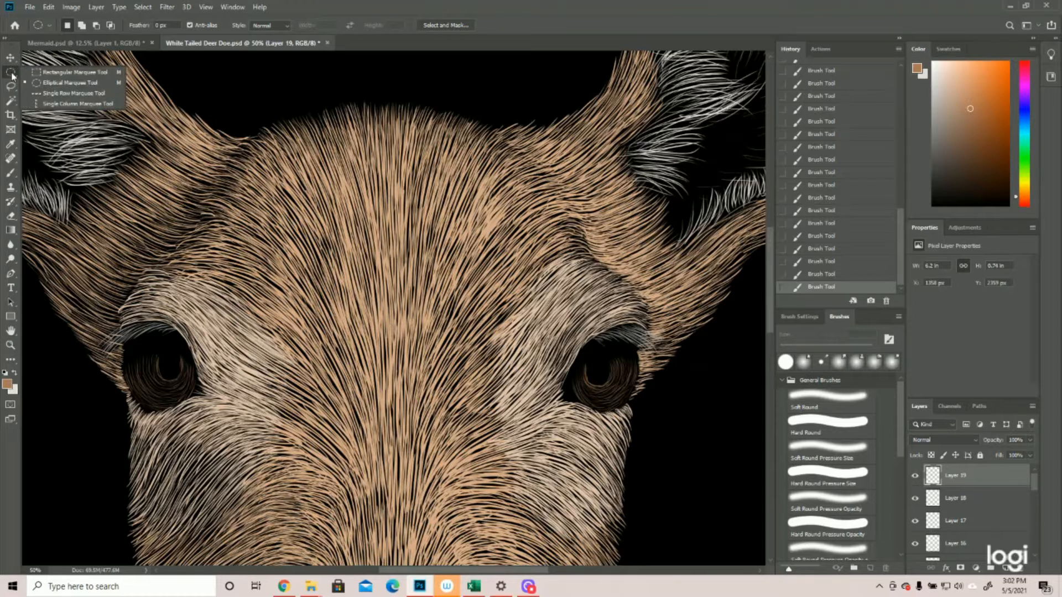
click(12, 76)
drag(157, 344, 183, 380)
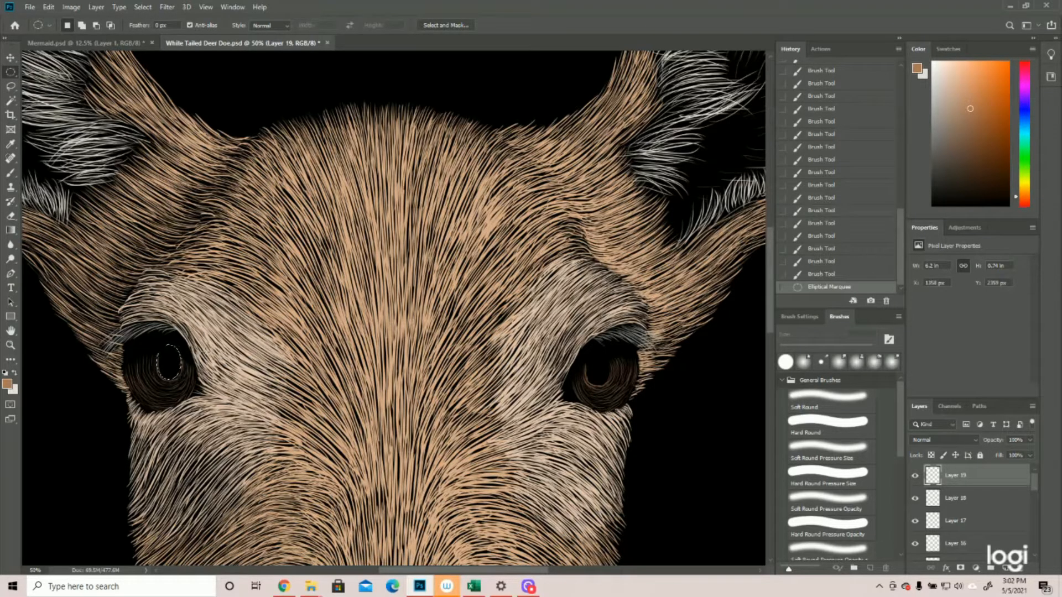
key(Down)
key(Delete)
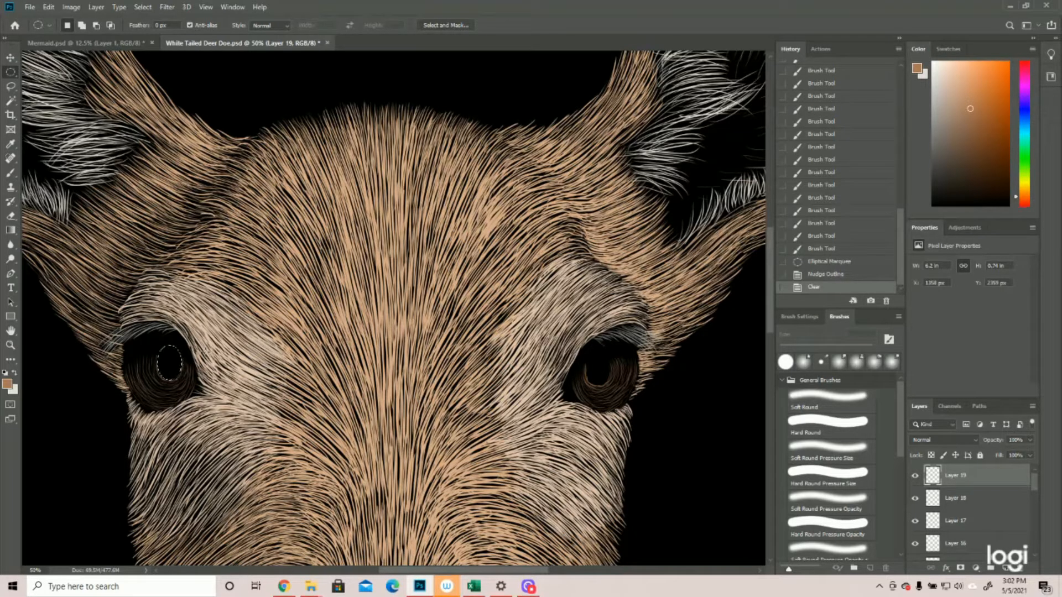
Step: Move the elliptical selection onto the right-hand eye's pupil, clear its contents and deselect
drag(174, 374, 598, 380)
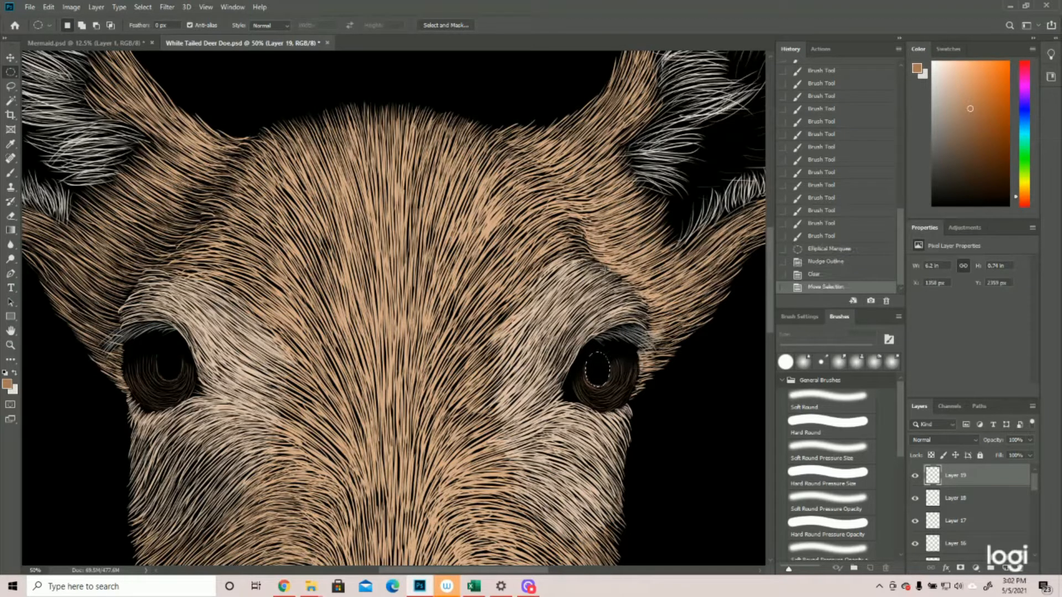
key(Delete)
click(143, 6)
click(148, 27)
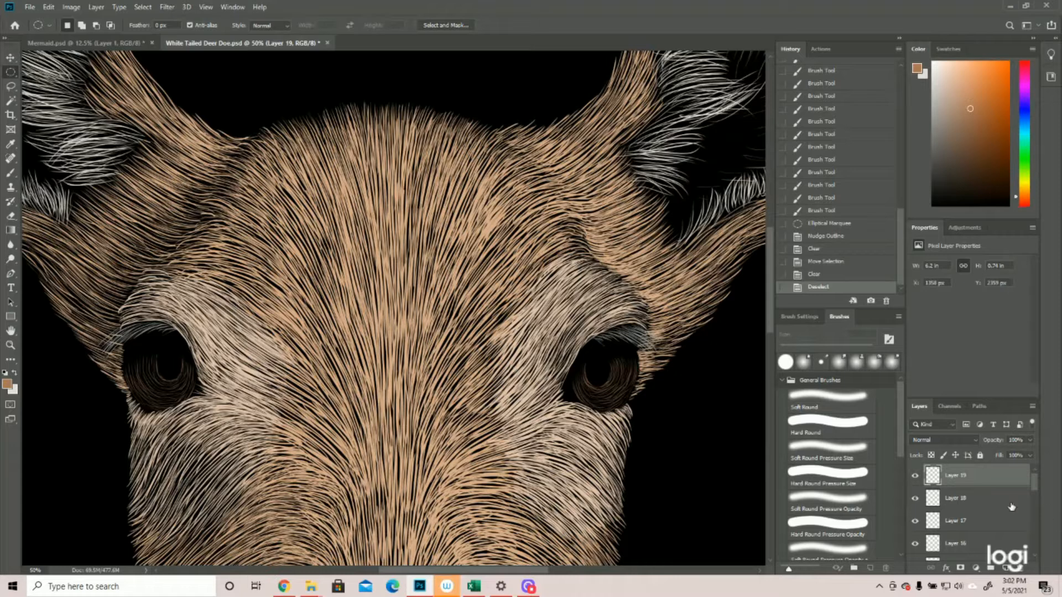
Step: Add a new layer and paint extra brown strokes along the pupil's edge in the left-hand eye
click(1005, 569)
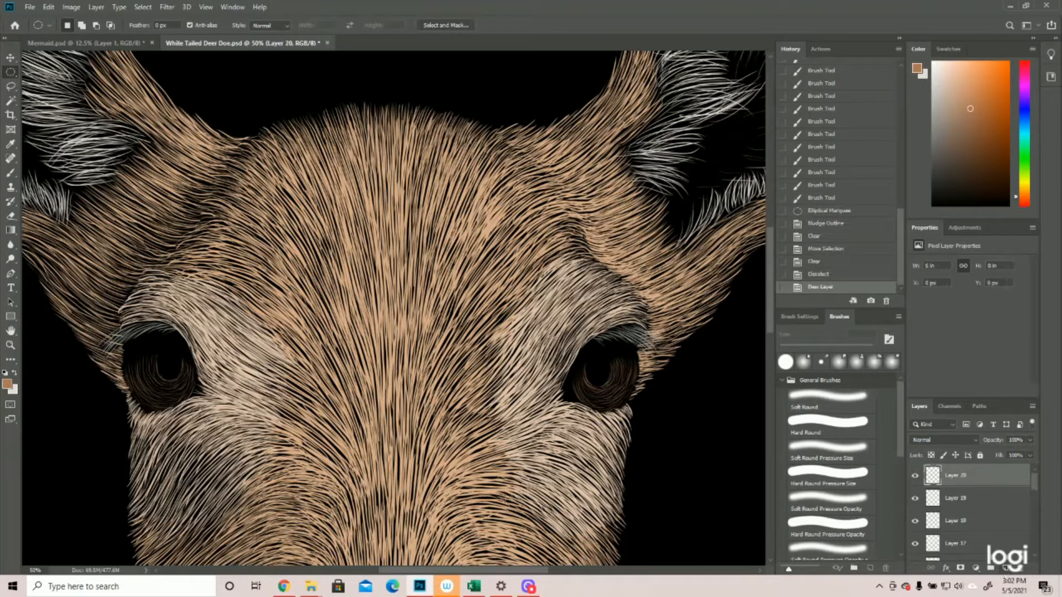
click(11, 345)
drag(213, 371, 213, 379)
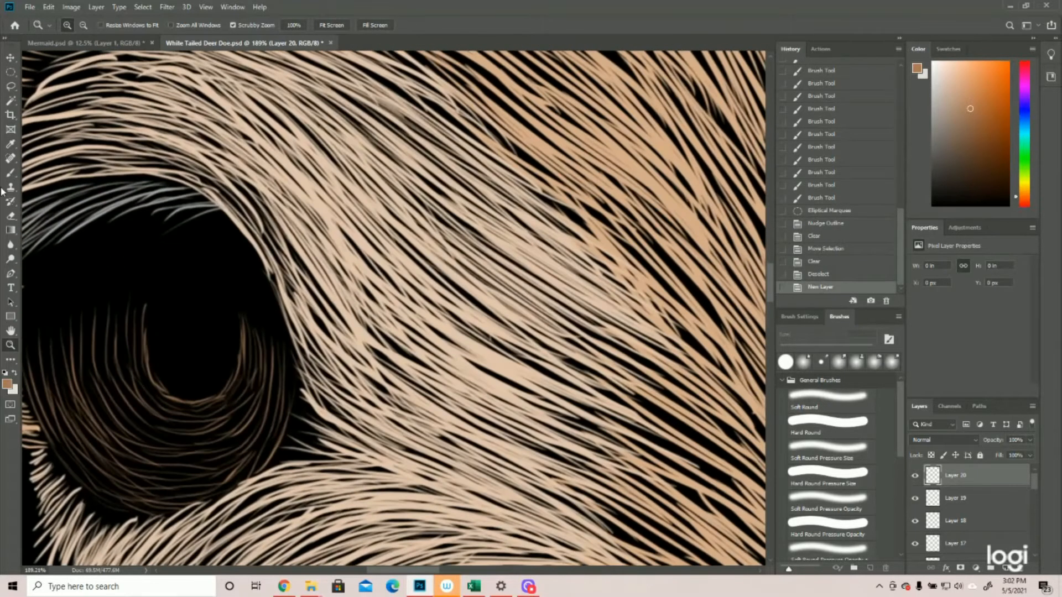
click(10, 172)
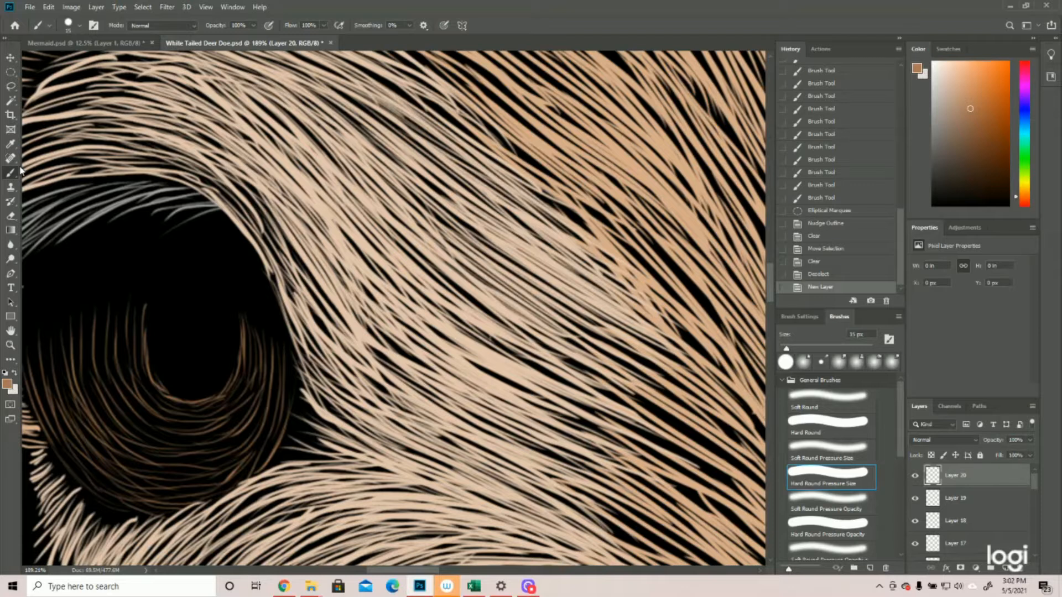
mouse_move(156, 330)
mouse_down()
mouse_move(142, 359)
mouse_move(159, 378)
mouse_up()
mouse_move(145, 336)
mouse_down()
mouse_move(166, 390)
mouse_move(147, 363)
mouse_move(177, 401)
mouse_move(161, 381)
mouse_move(186, 400)
mouse_move(164, 390)
mouse_move(211, 390)
mouse_up()
drag(243, 344, 227, 387)
drag(239, 360, 228, 392)
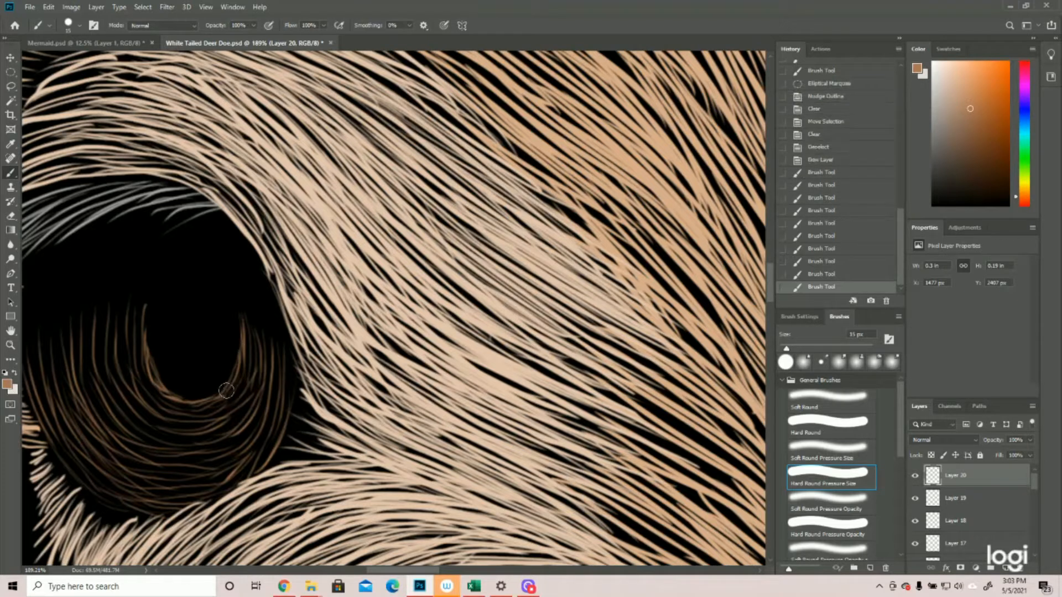
drag(146, 308, 148, 340)
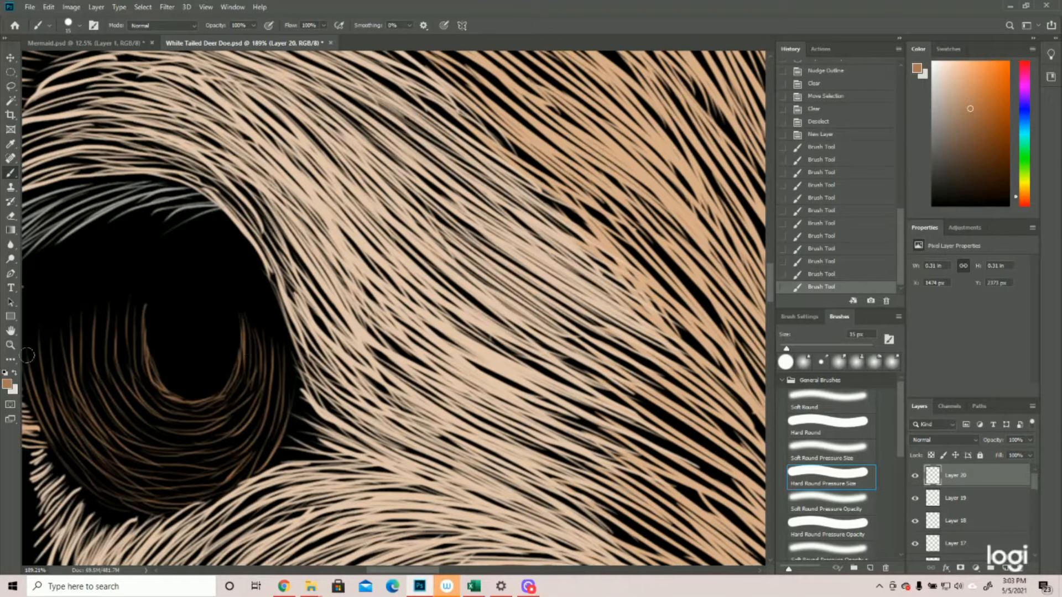
Step: Paint matching brown strokes along the lower rim of the pupil in the right-hand eye
click(10, 345)
key(ctrl+0)
drag(550, 320, 491, 344)
click(10, 172)
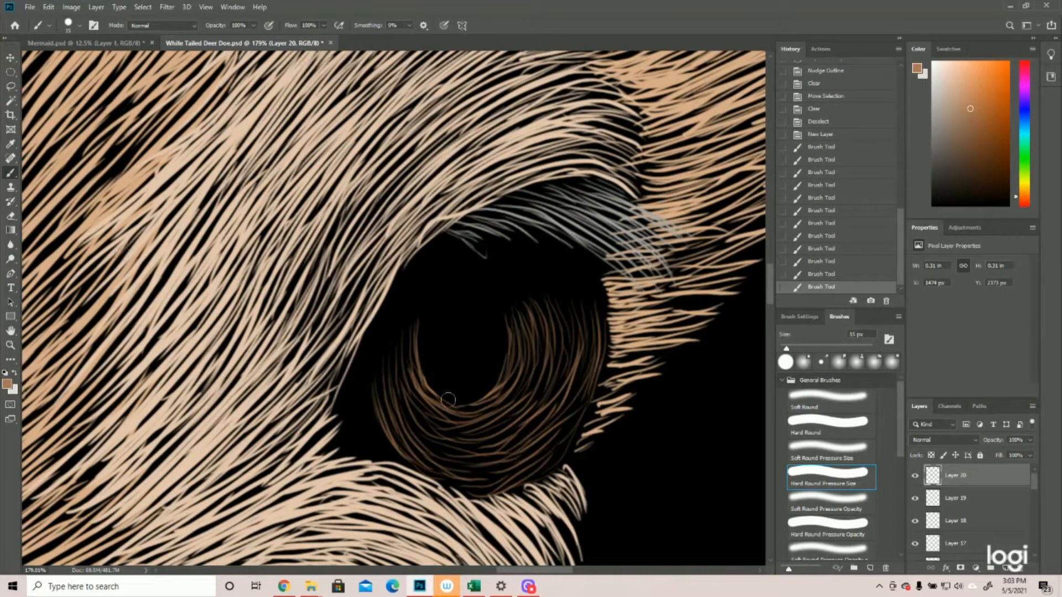
mouse_move(460, 411)
mouse_down()
mouse_move(488, 399)
mouse_move(445, 400)
mouse_move(463, 407)
mouse_move(482, 405)
mouse_move(426, 393)
mouse_move(449, 408)
mouse_up()
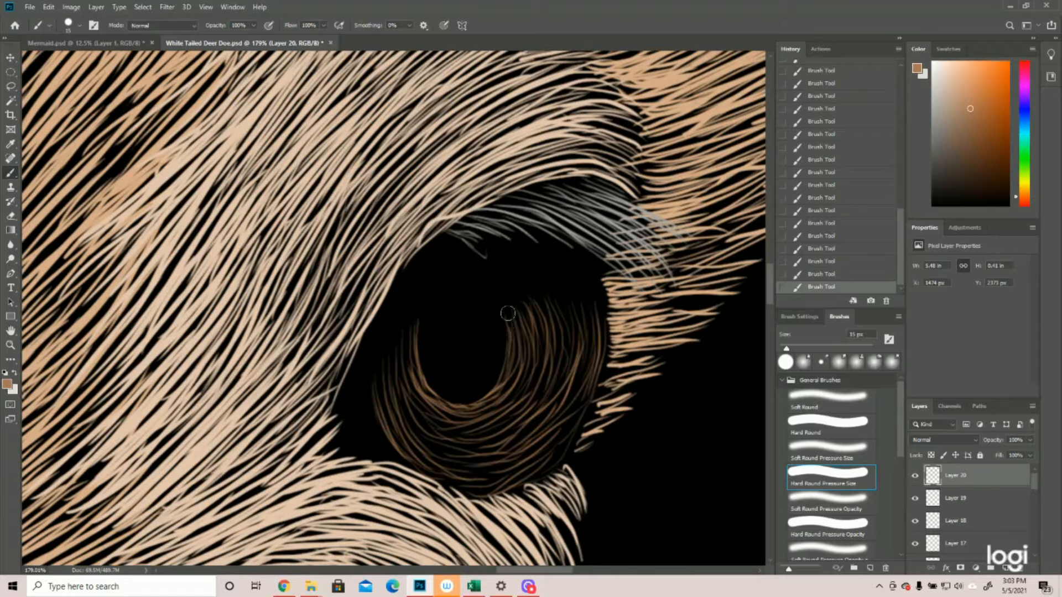
Step: Add another new layer, and on Layer 20 extend the right-hand eye's iris with strokes along its nose-side edge
click(10, 344)
drag(459, 344, 365, 337)
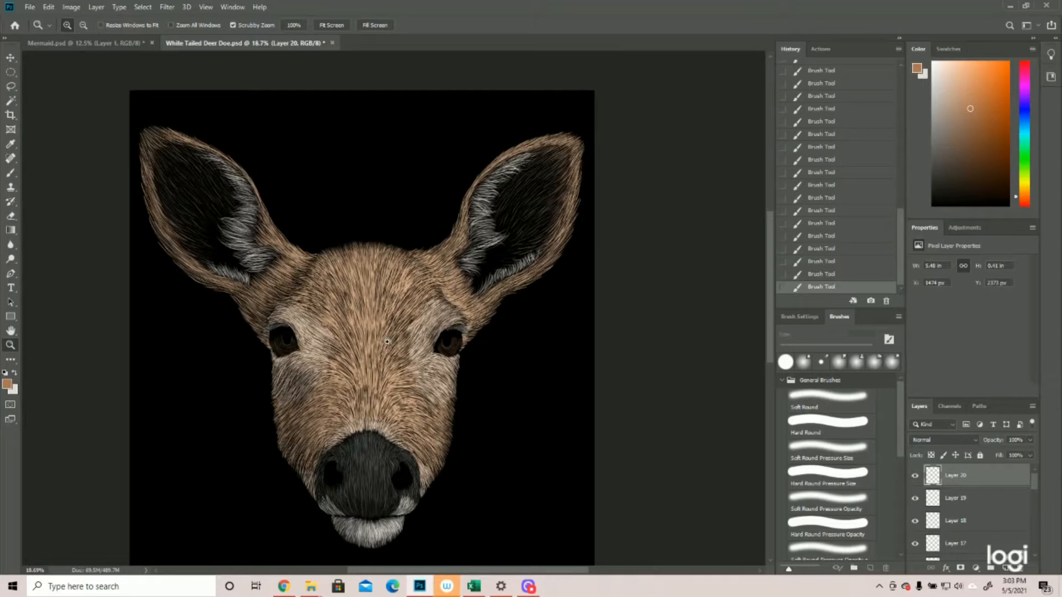
click(1007, 568)
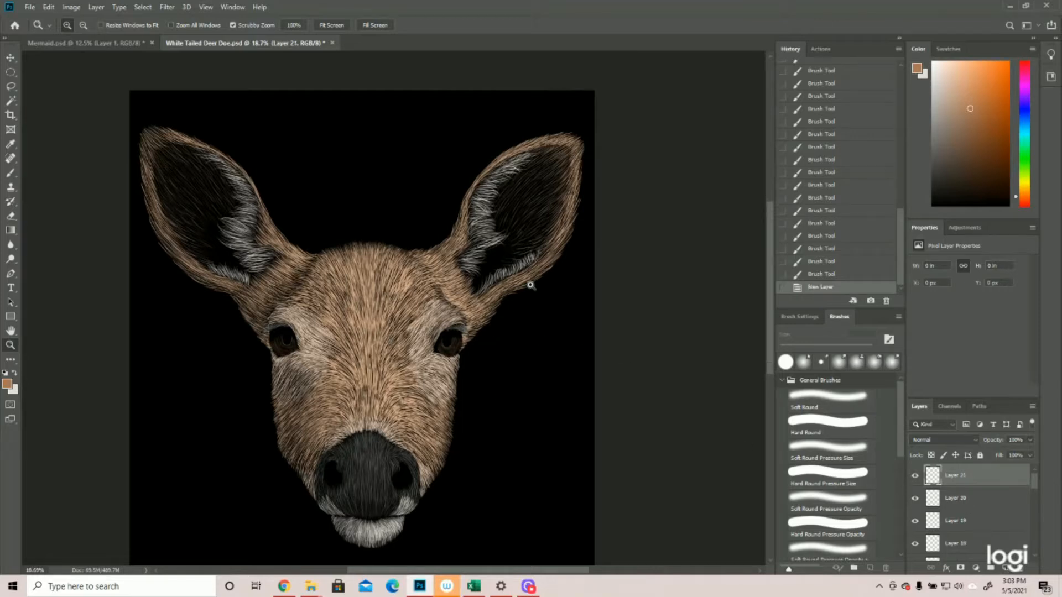
scroll(488, 327, up, 3)
scroll(380, 397, up, 5)
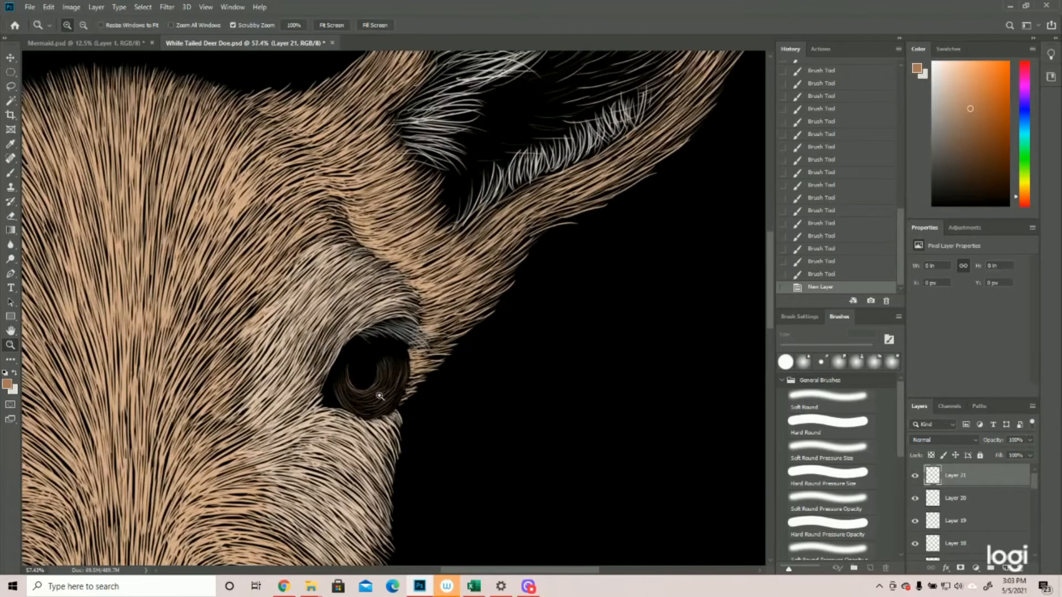
click(11, 172)
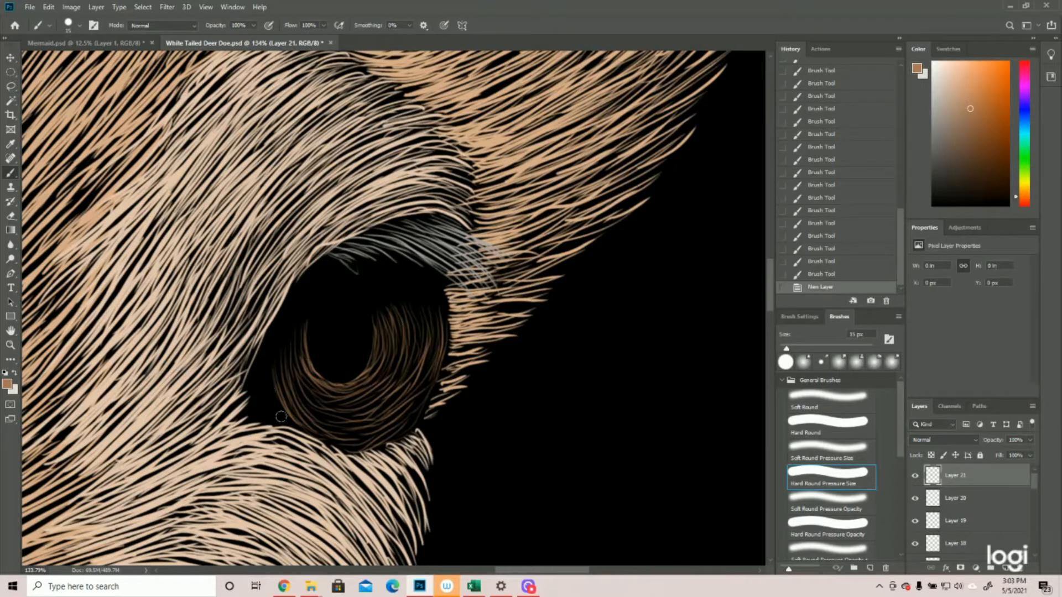
click(949, 501)
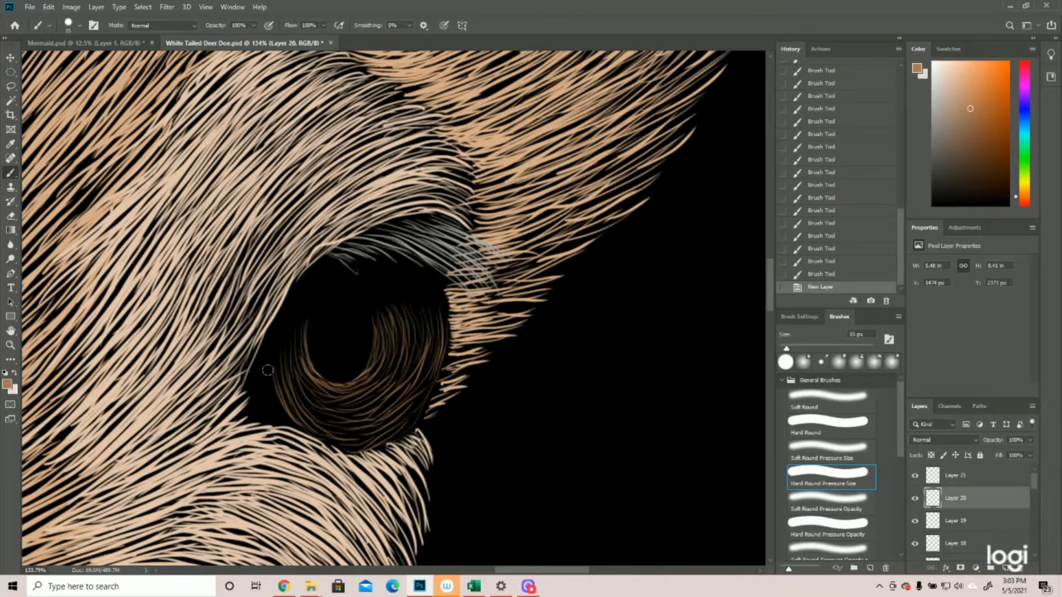
mouse_move(270, 369)
mouse_down()
mouse_move(298, 429)
mouse_move(271, 392)
mouse_move(280, 415)
mouse_move(272, 392)
mouse_move(294, 426)
mouse_up()
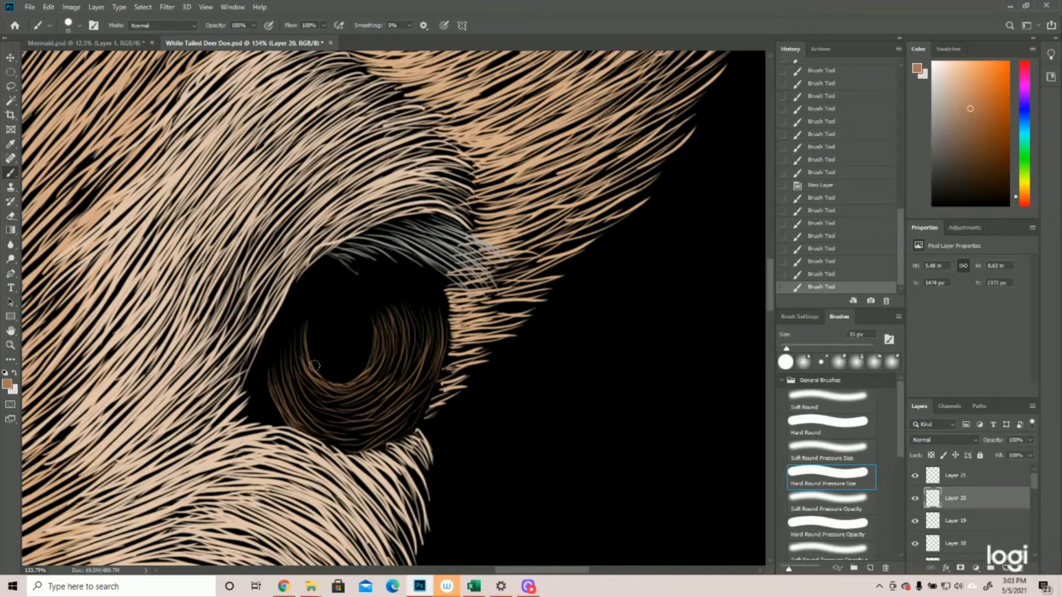
Step: On Layer 21, brighten the right-hand eye's pupil rim and paint a dense tan highlight on the iris's outer side
click(962, 480)
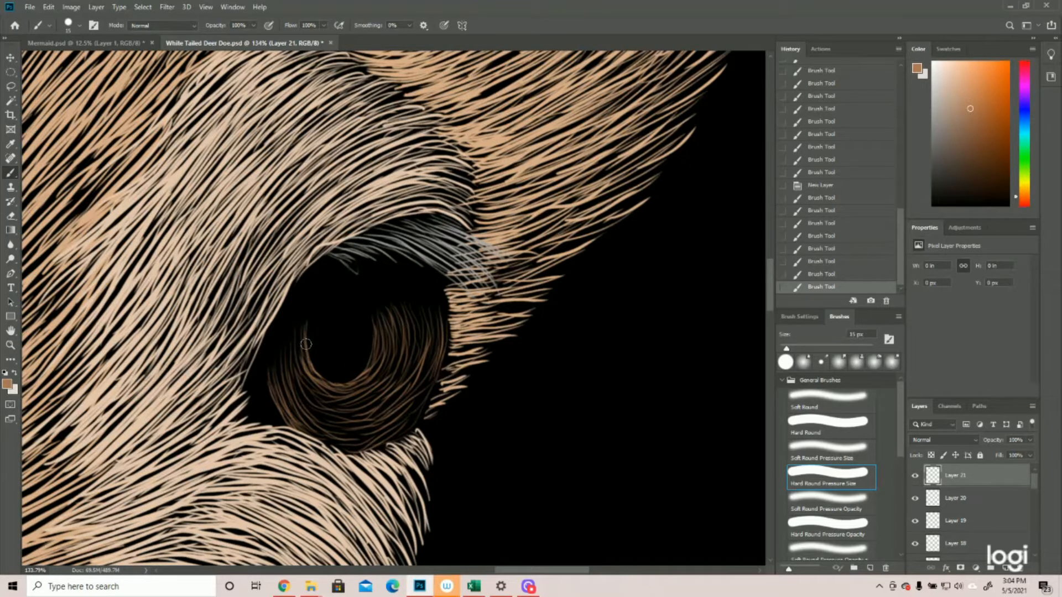
mouse_move(305, 340)
mouse_down()
mouse_move(346, 405)
mouse_move(329, 361)
mouse_move(300, 336)
mouse_move(345, 389)
mouse_move(321, 379)
mouse_move(348, 383)
mouse_up()
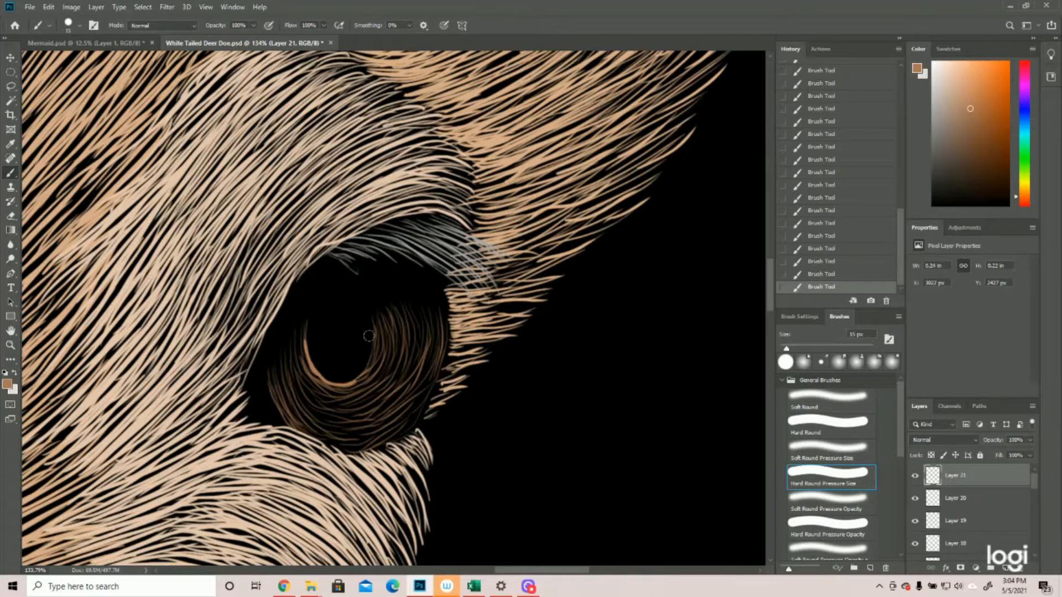
drag(393, 328, 393, 364)
mouse_move(400, 331)
mouse_down()
mouse_move(390, 373)
mouse_move(399, 369)
mouse_move(386, 369)
mouse_up()
mouse_move(394, 325)
mouse_down()
mouse_move(378, 373)
mouse_move(364, 380)
mouse_up()
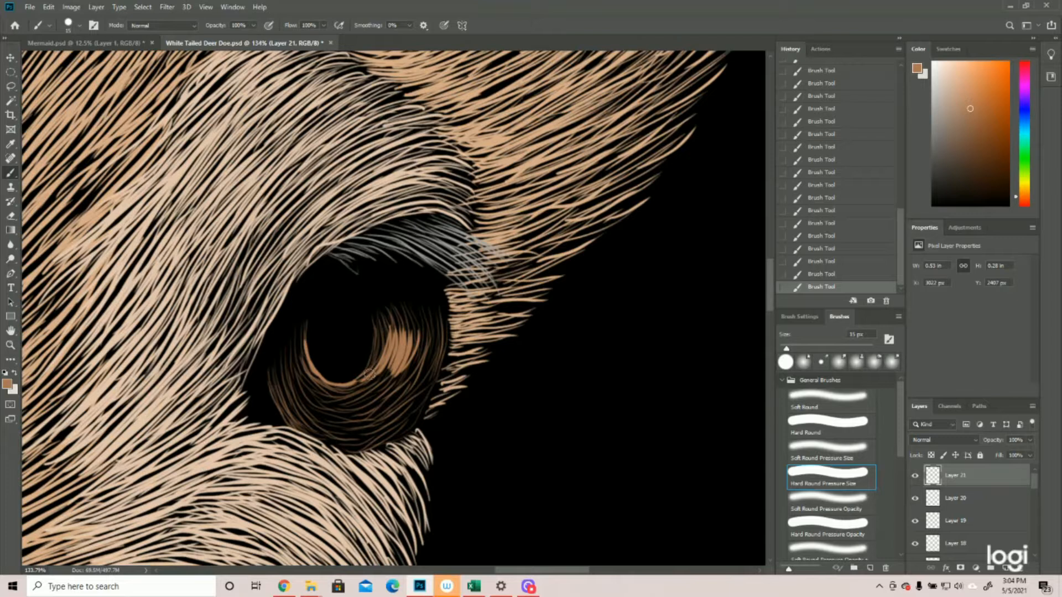
Step: Fill the iris area below the pupil in the right-hand eye with dense tan strokes
mouse_move(341, 386)
mouse_down()
mouse_move(328, 392)
mouse_move(336, 416)
mouse_up()
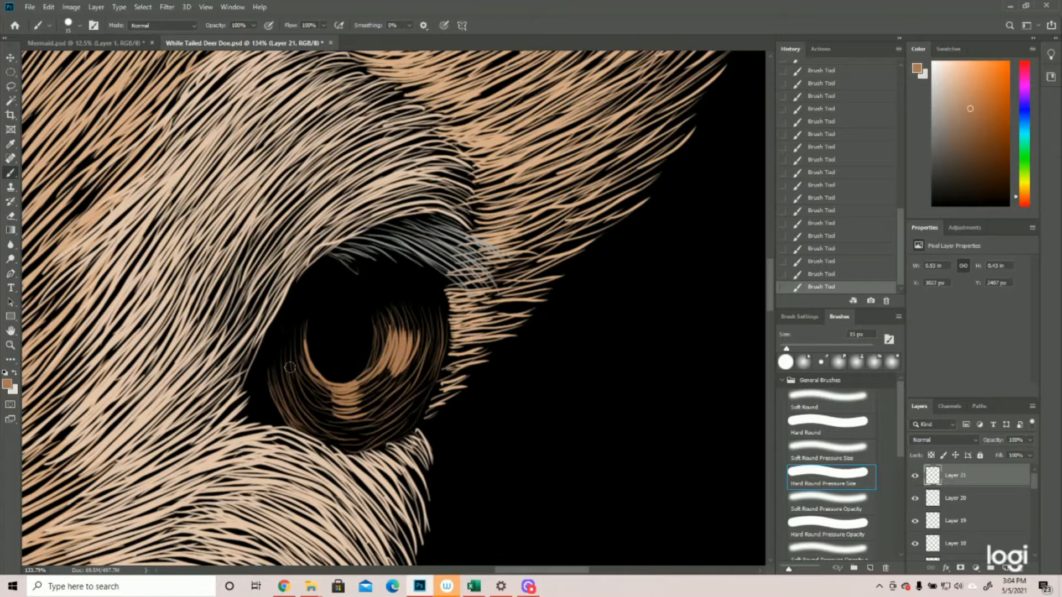
drag(384, 374, 360, 395)
mouse_move(387, 366)
mouse_down()
mouse_move(342, 399)
mouse_move(358, 394)
mouse_up()
mouse_move(391, 373)
mouse_down()
mouse_move(331, 429)
mouse_move(334, 442)
mouse_move(354, 435)
mouse_up()
Step: Cover the outer side of the right-hand eye's iris with curved tan strokes reaching its outer edge
drag(426, 345, 420, 315)
drag(415, 371, 434, 322)
mouse_move(409, 396)
mouse_down()
mouse_move(438, 329)
mouse_move(392, 399)
mouse_move(409, 363)
mouse_move(401, 398)
mouse_move(423, 376)
mouse_up()
mouse_move(368, 423)
mouse_down()
mouse_move(416, 376)
mouse_move(415, 386)
mouse_move(405, 378)
mouse_move(430, 372)
mouse_move(414, 399)
mouse_move(431, 372)
mouse_up()
drag(409, 413, 429, 375)
mouse_move(399, 417)
mouse_down()
mouse_move(423, 394)
mouse_move(443, 321)
mouse_up()
mouse_move(435, 374)
mouse_down()
mouse_move(448, 314)
mouse_move(447, 332)
mouse_up()
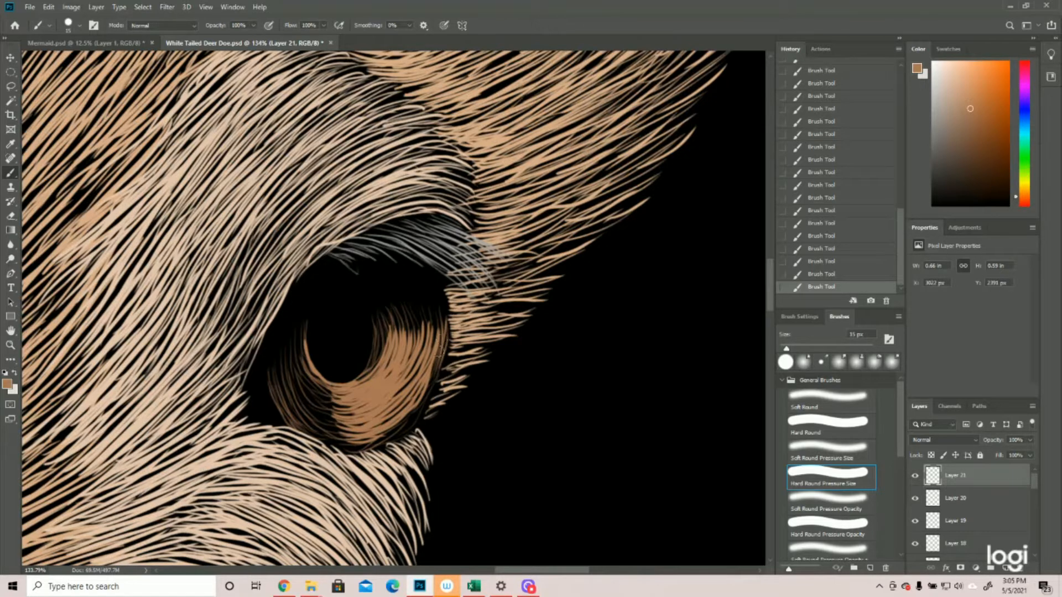
drag(434, 391, 449, 327)
drag(437, 387, 451, 337)
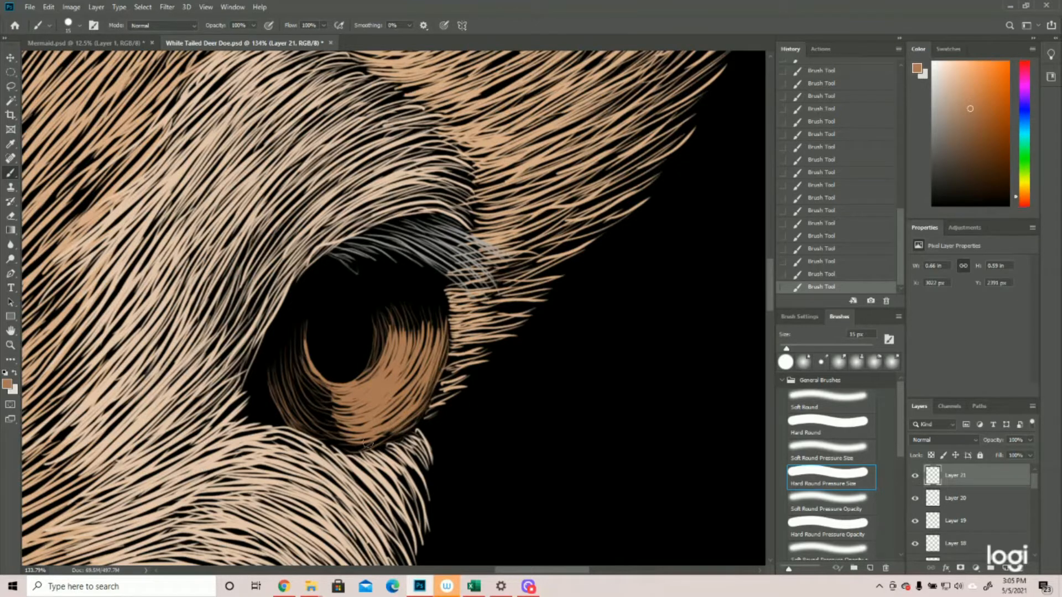
Step: Roll the history back several brush strokes, and repaint the right-hand iris's lower rim and upper outer part in tan
drag(833, 273, 830, 123)
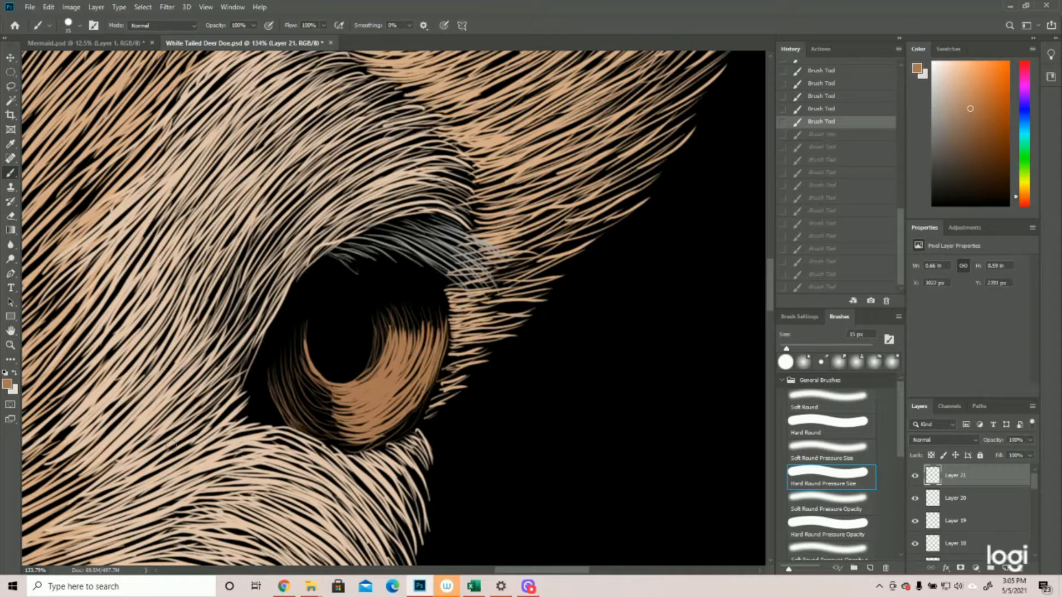
mouse_move(338, 446)
mouse_down()
mouse_move(400, 431)
mouse_move(385, 437)
mouse_up()
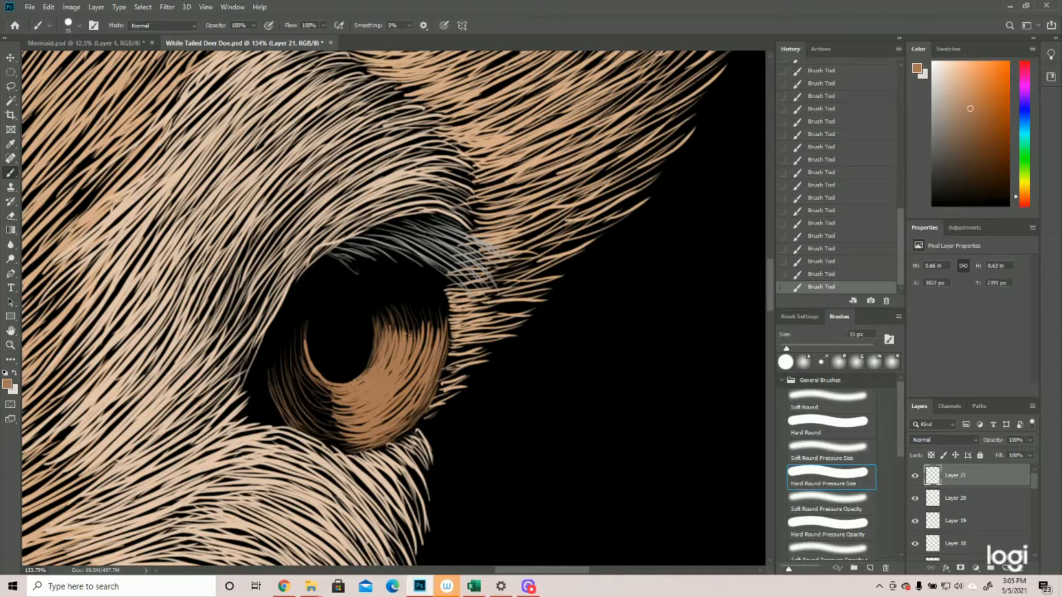
drag(380, 313, 377, 336)
mouse_move(395, 332)
mouse_down()
mouse_move(395, 322)
mouse_move(417, 341)
mouse_up()
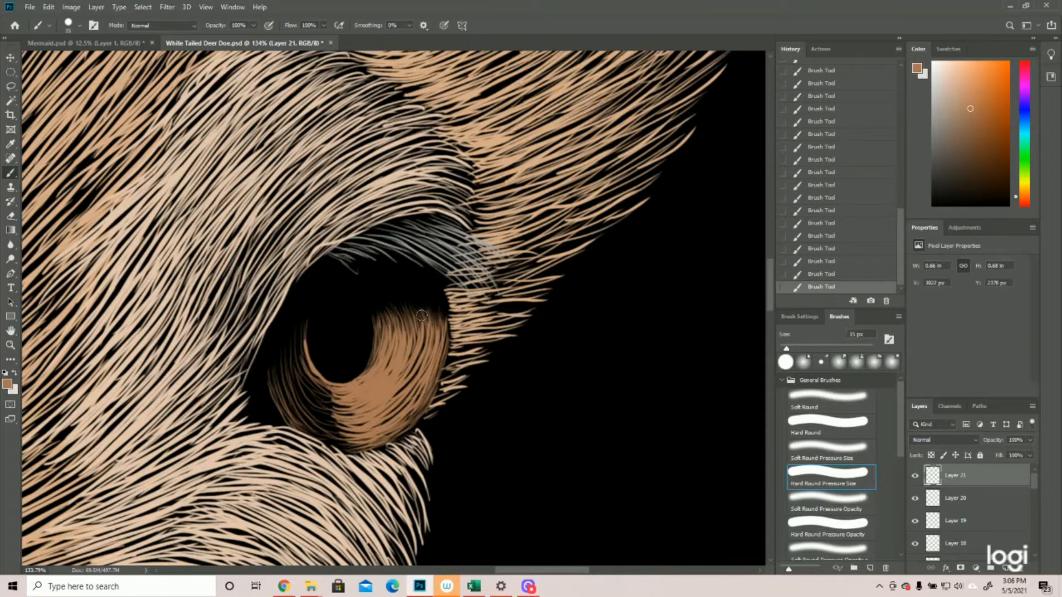
mouse_move(393, 396)
mouse_down()
mouse_move(421, 366)
mouse_move(416, 325)
mouse_up()
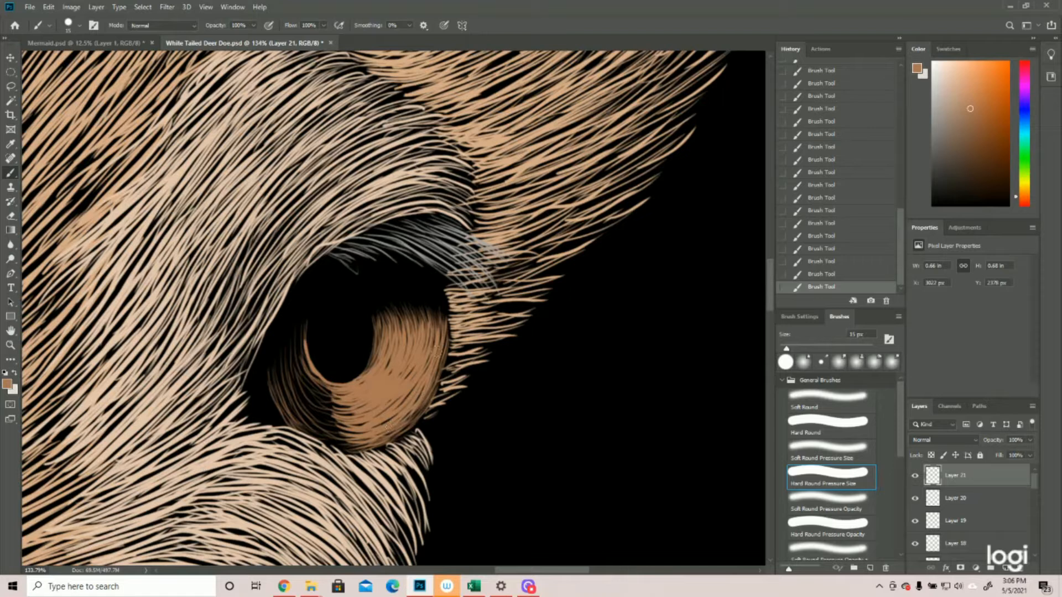
drag(432, 390, 440, 359)
Step: Thicken the tan rim along the nose-side edge of the pupil in the right-hand eye
mouse_move(300, 368)
mouse_down()
mouse_move(330, 397)
mouse_move(308, 373)
mouse_move(303, 382)
mouse_move(350, 410)
mouse_up()
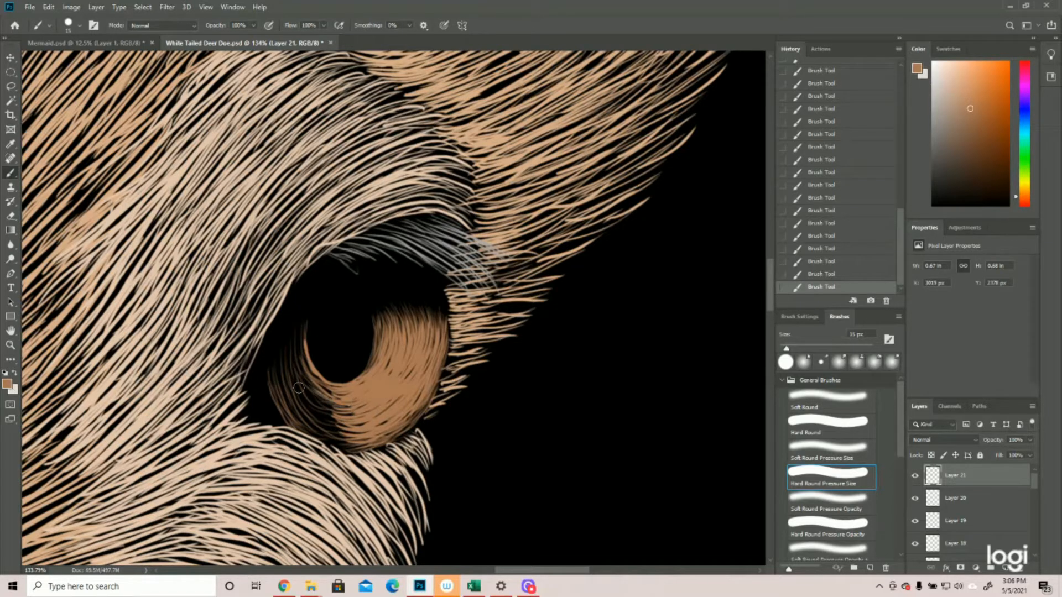
mouse_move(312, 369)
mouse_down()
mouse_move(302, 326)
mouse_move(308, 357)
mouse_move(300, 348)
mouse_move(327, 379)
mouse_up()
drag(302, 340, 312, 368)
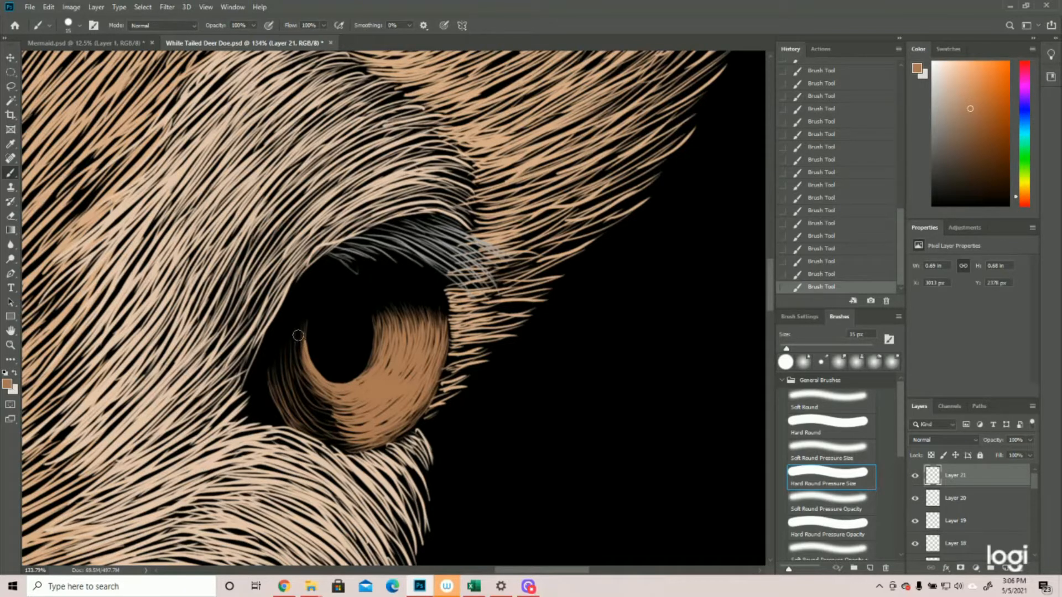
drag(294, 334, 316, 395)
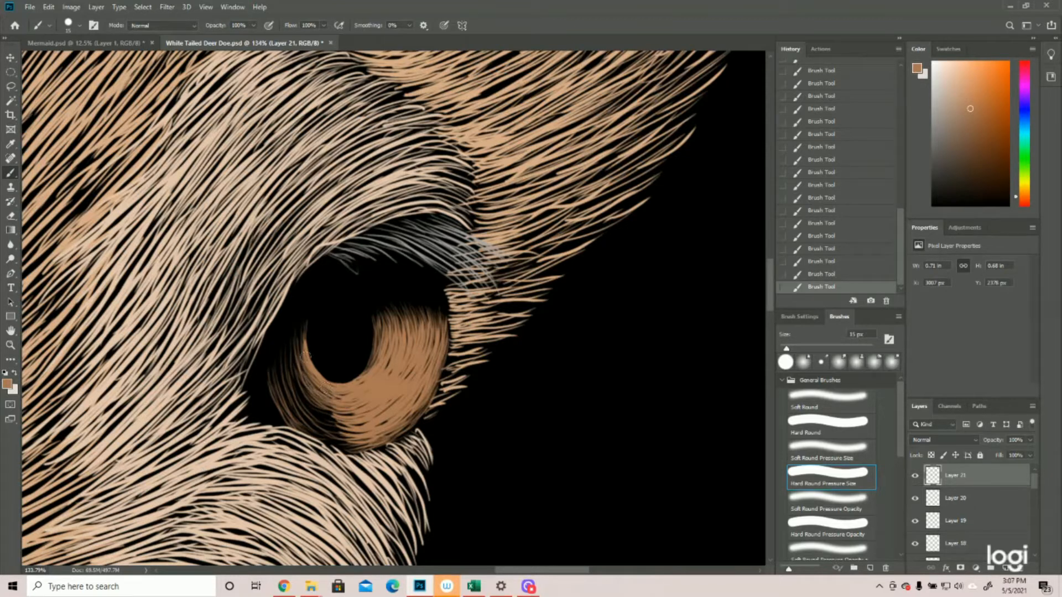
Step: Fill the remaining nose-side and lower part of the right-hand iris with curved tan strokes
mouse_move(295, 343)
mouse_down()
mouse_move(301, 387)
mouse_move(292, 349)
mouse_move(327, 416)
mouse_move(294, 385)
mouse_move(336, 418)
mouse_move(295, 387)
mouse_move(324, 418)
mouse_move(296, 422)
mouse_move(354, 449)
mouse_move(302, 423)
mouse_move(342, 434)
mouse_move(305, 417)
mouse_move(345, 430)
mouse_up()
mouse_move(286, 394)
mouse_down()
mouse_move(335, 437)
mouse_move(322, 419)
mouse_up()
mouse_move(298, 333)
mouse_down()
mouse_move(293, 387)
mouse_move(318, 420)
mouse_up()
drag(286, 374, 328, 420)
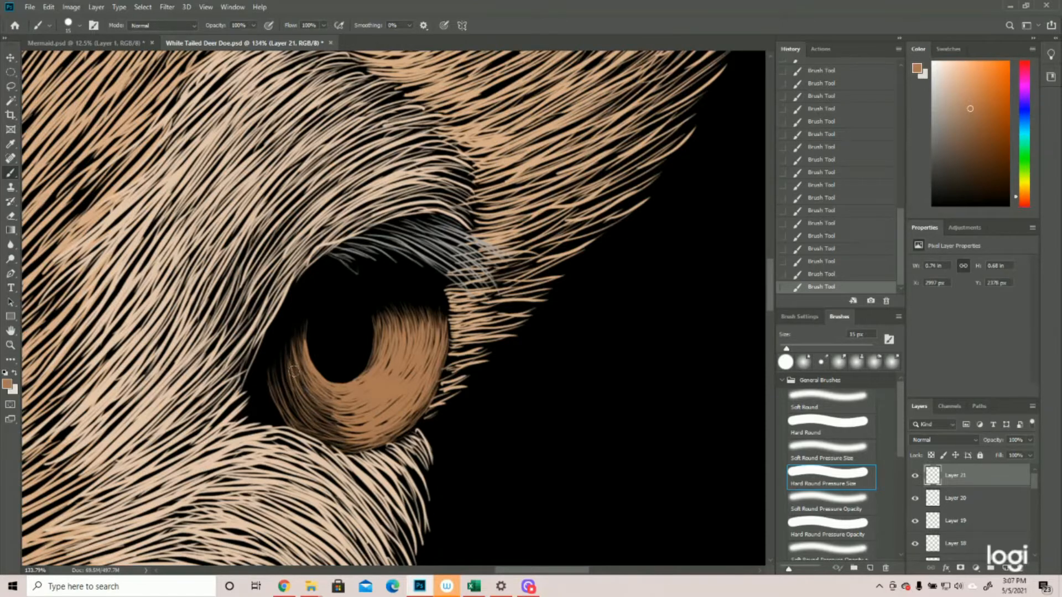
drag(283, 350, 312, 430)
mouse_move(278, 363)
mouse_down()
mouse_move(316, 433)
mouse_move(354, 443)
mouse_up()
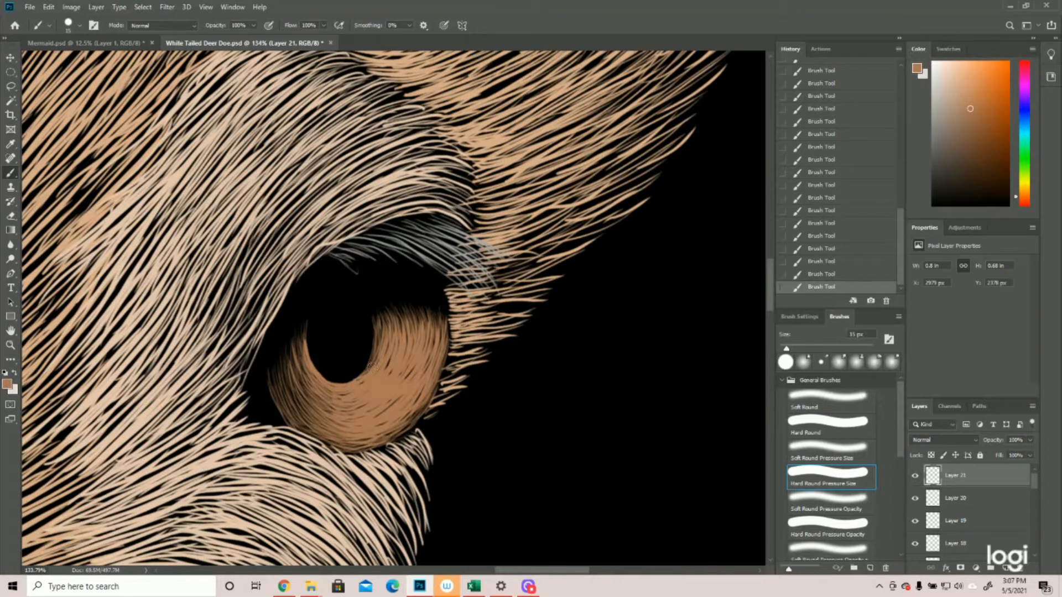
Step: Paint a tan rim around the left-hand eye's pupil, with dense strokes on the iris's nose side and below the pupil
key(z)
scroll(431, 347, down, 10)
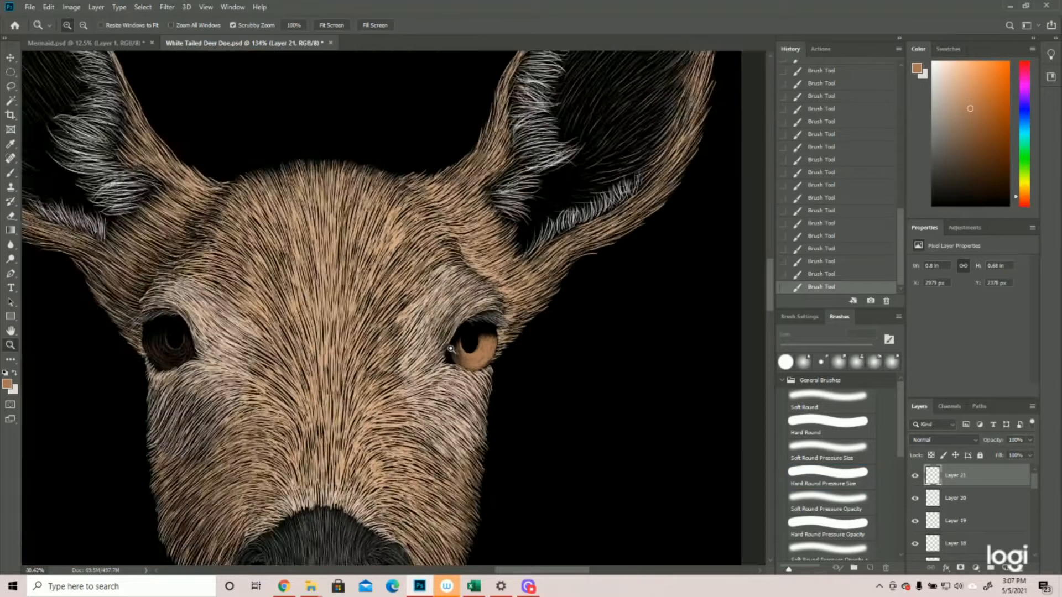
scroll(469, 385, down, 1)
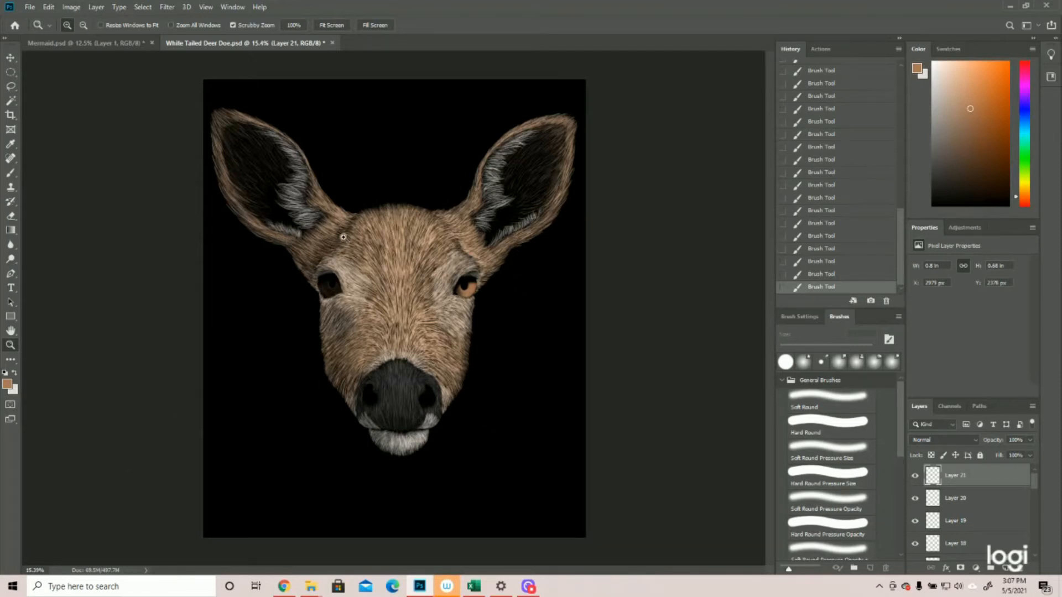
scroll(337, 246, up, 8)
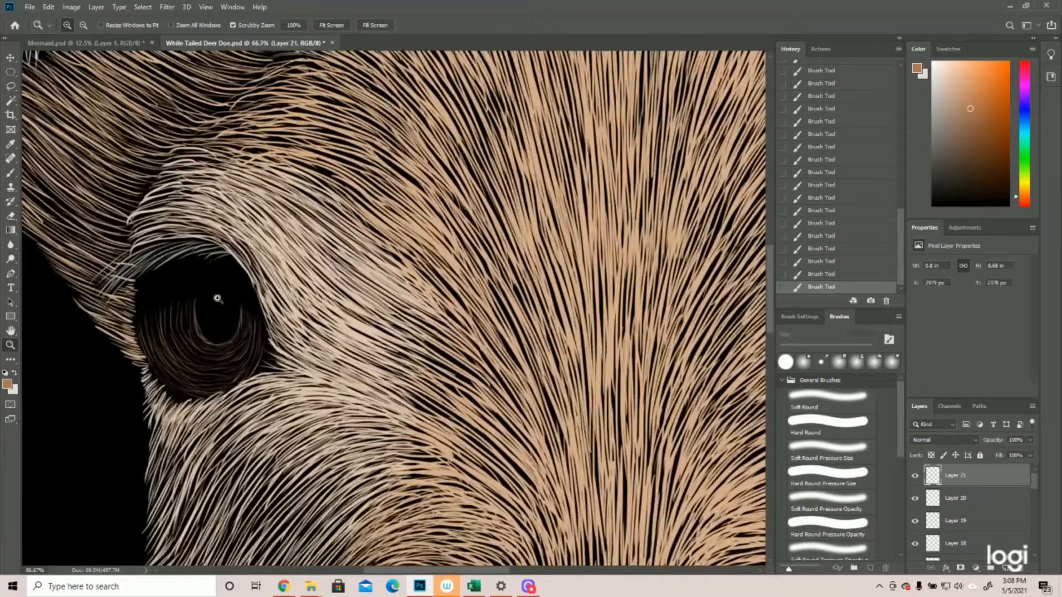
scroll(412, 572, left, 3)
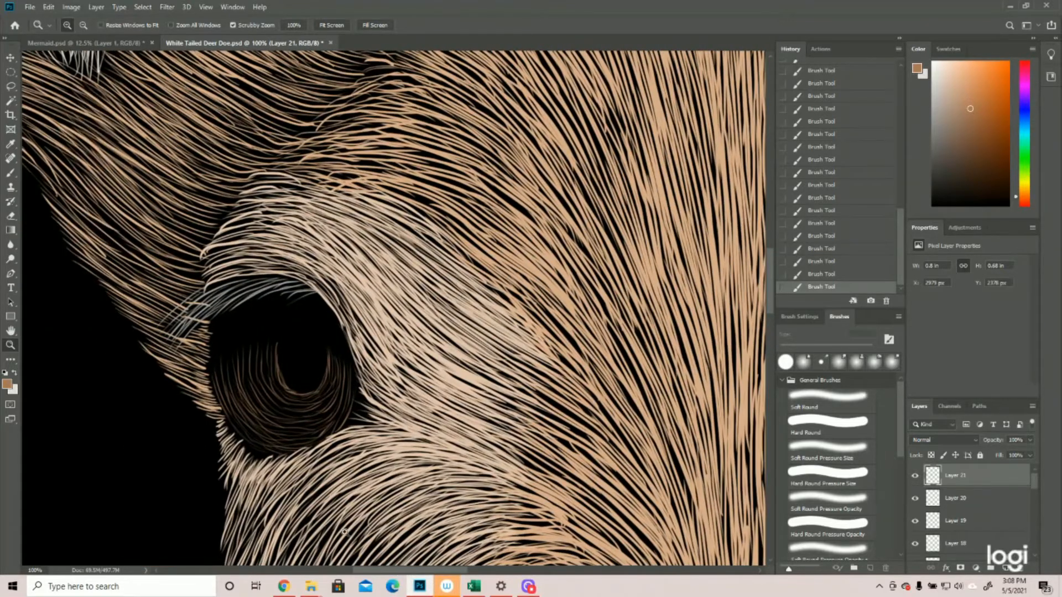
click(10, 173)
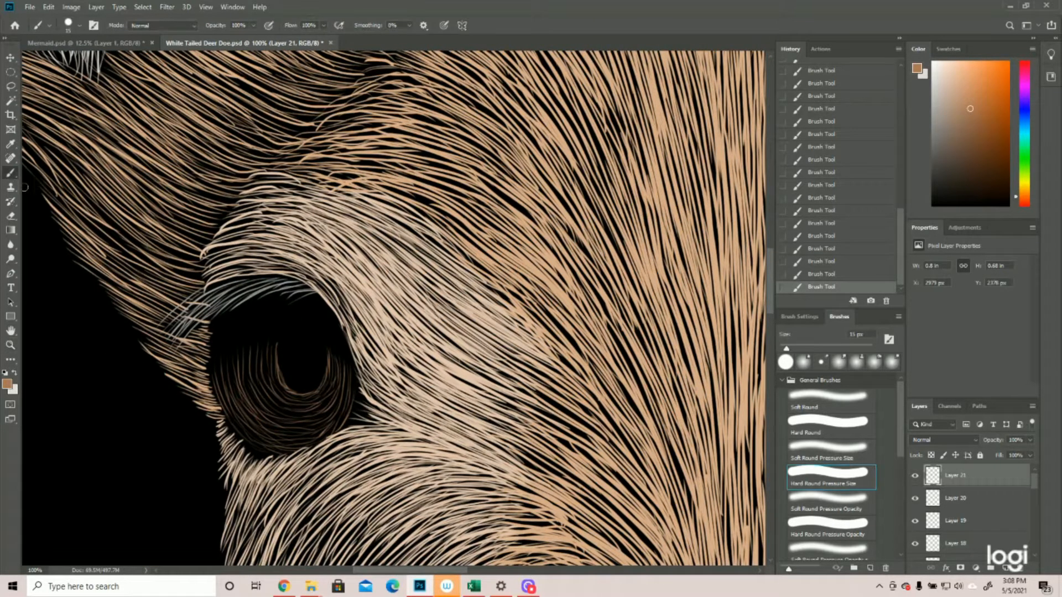
mouse_move(276, 348)
mouse_down()
mouse_move(279, 374)
mouse_move(302, 393)
mouse_move(291, 392)
mouse_move(309, 391)
mouse_move(294, 393)
mouse_move(335, 384)
mouse_move(335, 370)
mouse_move(331, 390)
mouse_move(340, 369)
mouse_move(327, 407)
mouse_move(345, 370)
mouse_move(325, 416)
mouse_move(334, 373)
mouse_move(304, 399)
mouse_move(296, 396)
mouse_up()
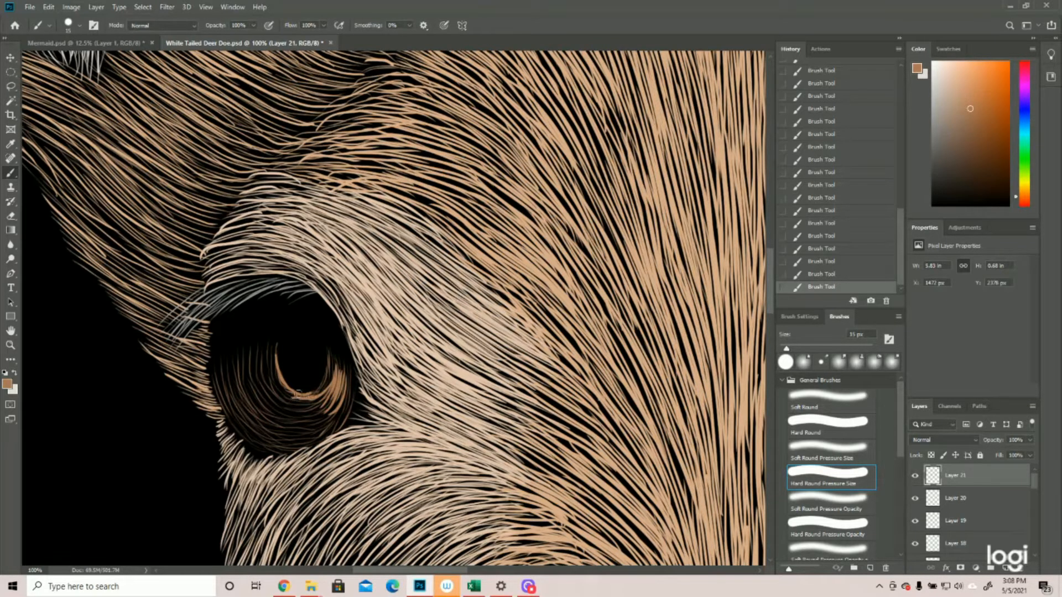
mouse_move(310, 394)
mouse_down()
mouse_move(279, 403)
mouse_move(316, 409)
mouse_move(279, 414)
mouse_move(285, 432)
mouse_move(279, 416)
mouse_up()
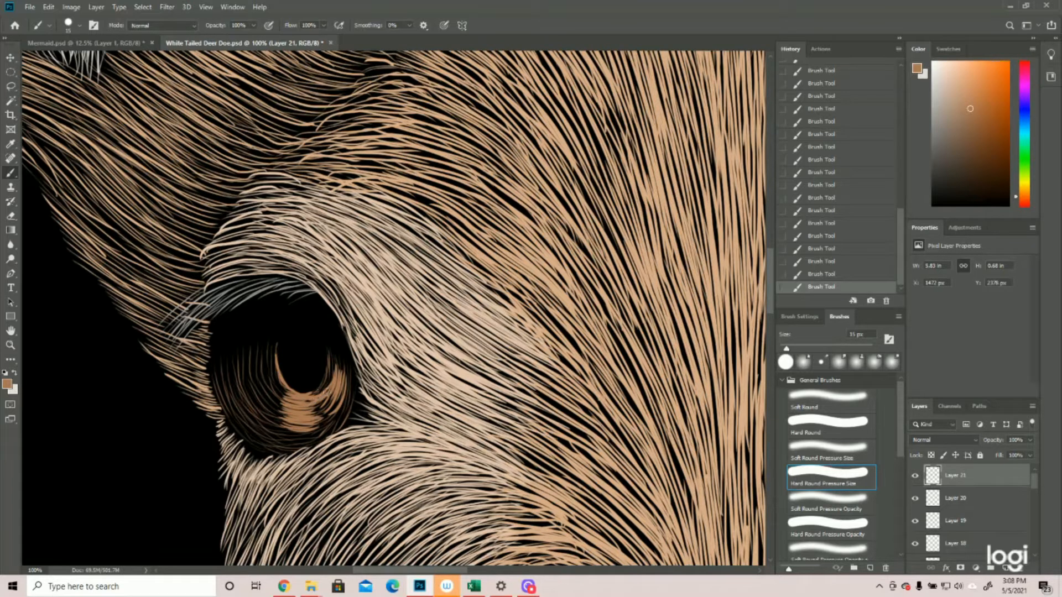
Step: Fill the lower nose-side part of the left-hand iris with dense tan strokes out to its edge
mouse_move(334, 391)
mouse_down()
mouse_move(308, 401)
mouse_move(343, 387)
mouse_move(307, 435)
mouse_up()
drag(354, 358, 277, 448)
drag(352, 382, 324, 434)
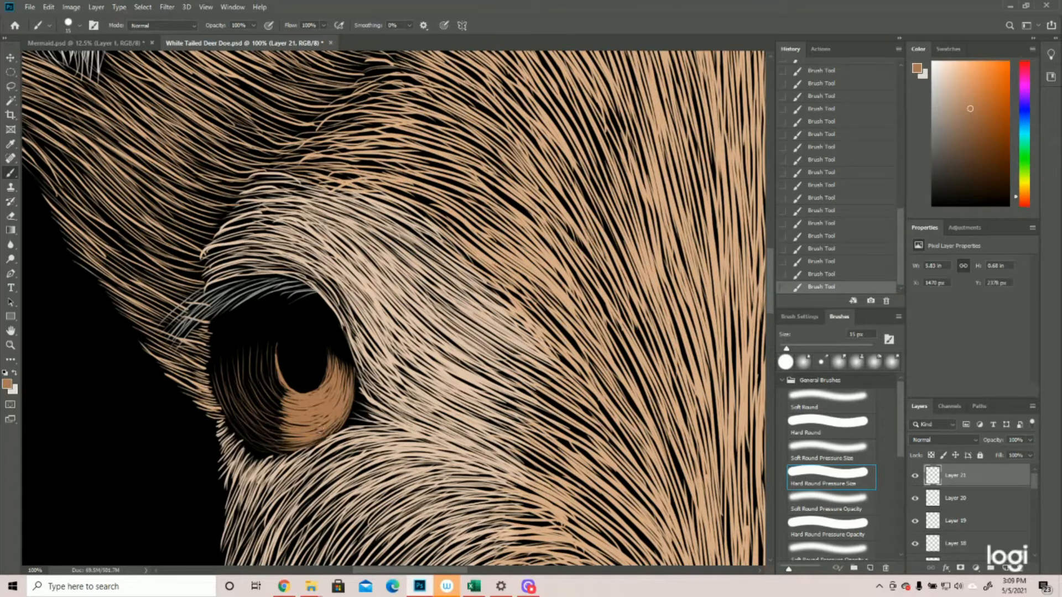
drag(334, 435, 294, 446)
Step: Paint curved tan strokes across the outer side of the left-hand iris, following the pupil's curve
mouse_move(273, 343)
mouse_down()
mouse_move(269, 373)
mouse_move(282, 390)
mouse_up()
mouse_move(266, 354)
mouse_down()
mouse_move(281, 396)
mouse_move(257, 371)
mouse_up()
mouse_move(282, 407)
mouse_down()
mouse_move(256, 371)
mouse_move(291, 409)
mouse_move(246, 362)
mouse_move(287, 413)
mouse_move(259, 393)
mouse_up()
mouse_move(287, 441)
mouse_down()
mouse_move(255, 398)
mouse_move(262, 406)
mouse_up()
mouse_move(276, 389)
mouse_down()
mouse_move(259, 342)
mouse_move(240, 346)
mouse_up()
drag(239, 416, 217, 388)
drag(289, 396, 269, 357)
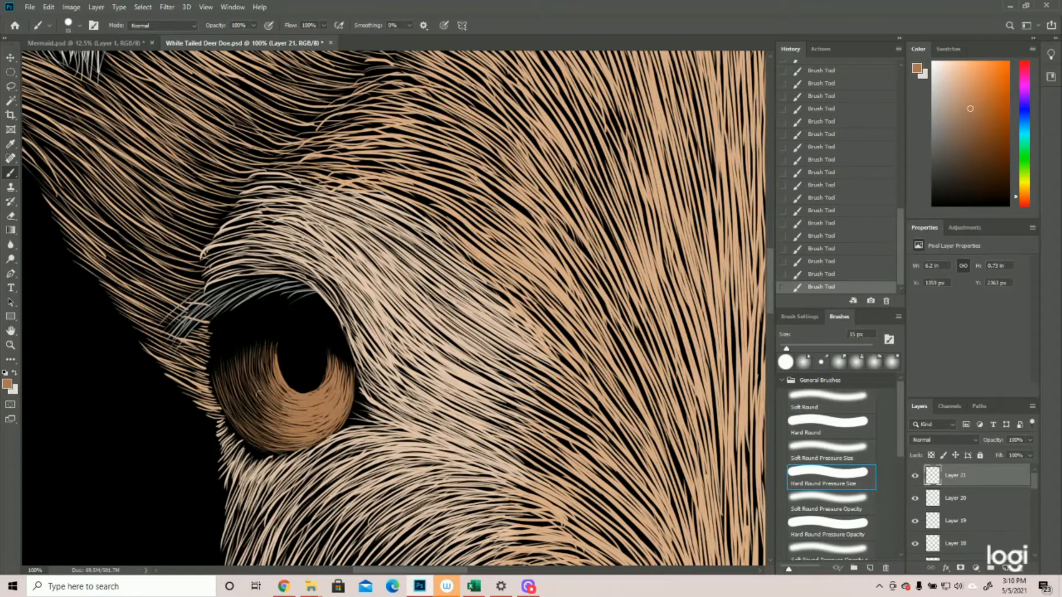
Step: Thicken the tan strokes in the darker gaps on the outer side of the left-hand iris
mouse_move(267, 403)
mouse_down()
mouse_move(289, 427)
mouse_move(250, 405)
mouse_move(255, 421)
mouse_move(294, 441)
mouse_move(252, 435)
mouse_move(248, 412)
mouse_move(292, 440)
mouse_move(249, 431)
mouse_move(293, 447)
mouse_move(258, 434)
mouse_move(245, 409)
mouse_move(268, 414)
mouse_move(252, 397)
mouse_up()
mouse_move(256, 357)
mouse_down()
mouse_move(264, 387)
mouse_move(252, 354)
mouse_up()
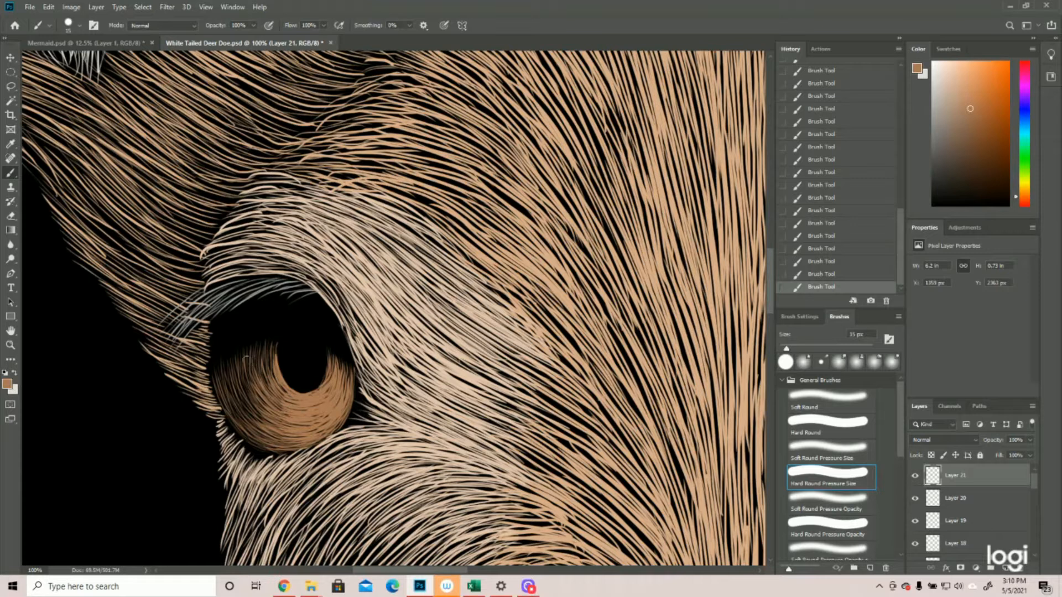
drag(259, 414, 241, 378)
drag(253, 414, 232, 387)
mouse_move(250, 427)
mouse_down()
mouse_move(226, 393)
mouse_move(239, 396)
mouse_up()
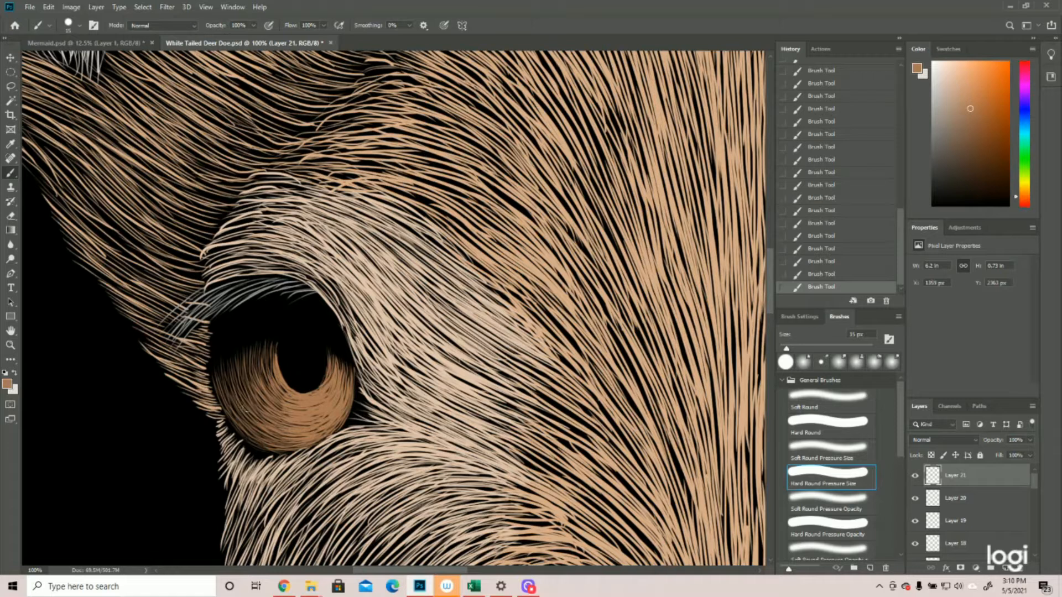
Step: View the whole face and toggle Layer 21's visibility to compare the eyes with and without the tan strokes
click(10, 345)
key(ctrl+0)
scroll(364, 377, down, 2)
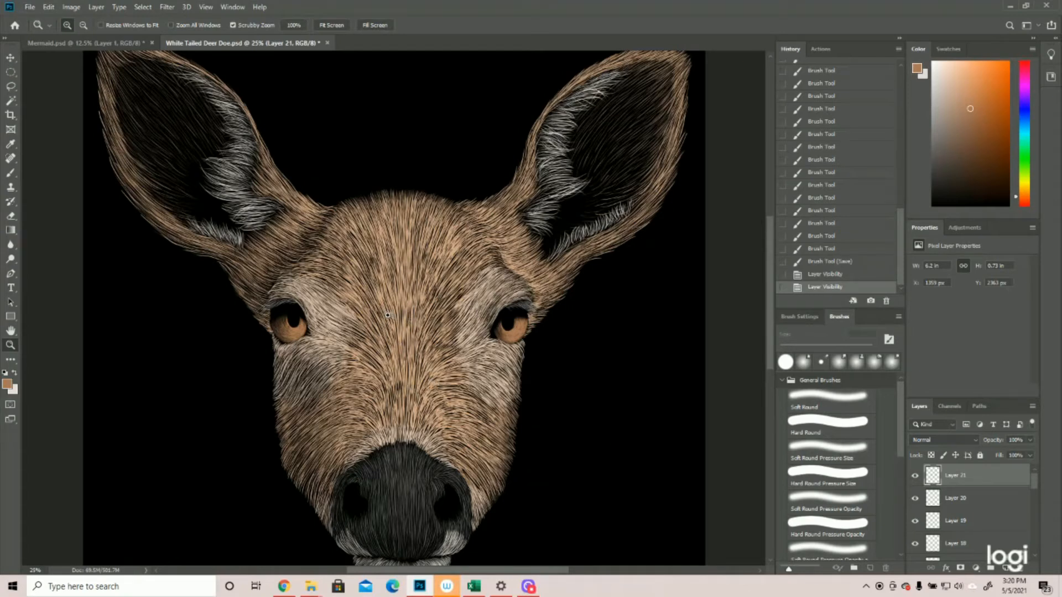
click(915, 476)
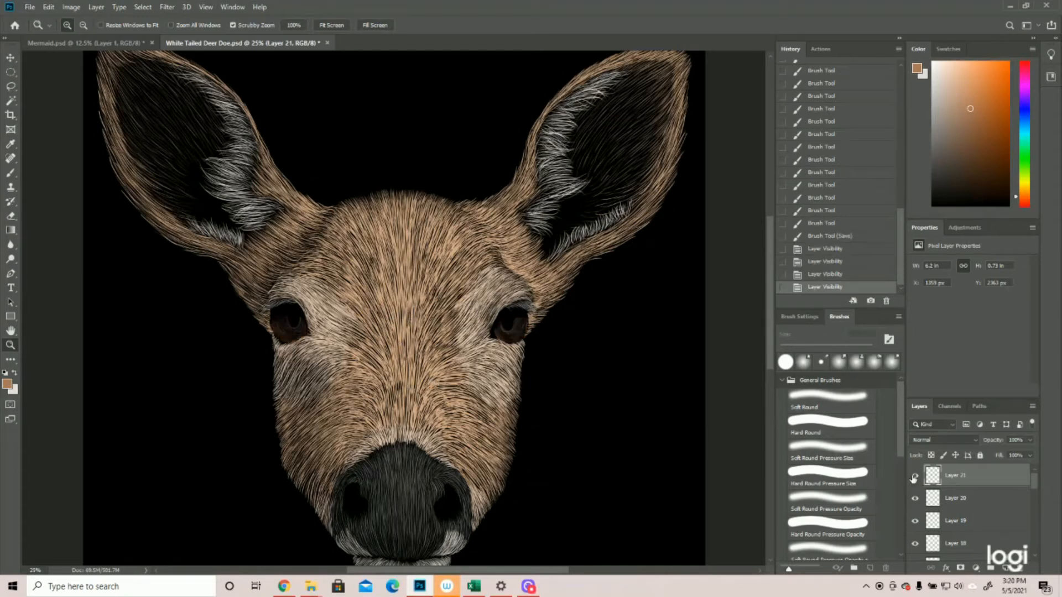
Step: Add a new layer above Layer 21 and set the foreground color to the pale cream e6dcd2 sampled from the artwork
click(1006, 568)
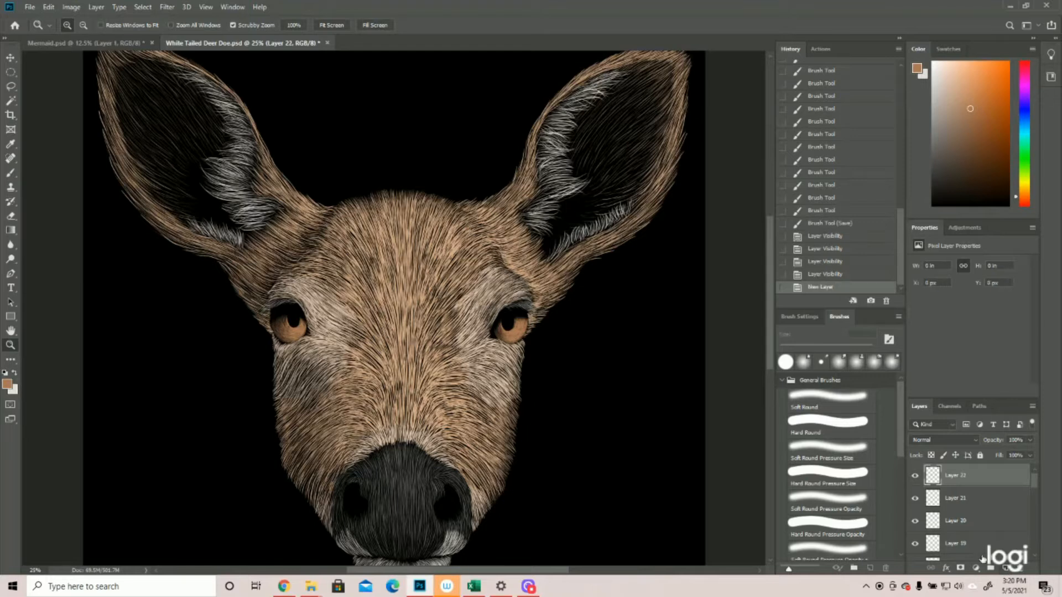
click(426, 320)
click(428, 310)
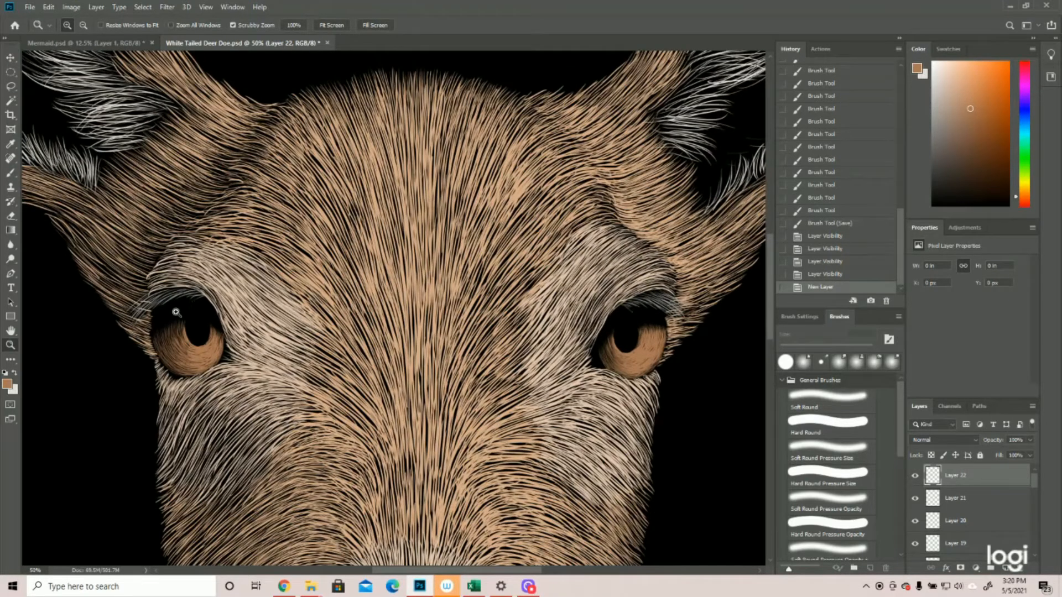
key(i)
click(11, 385)
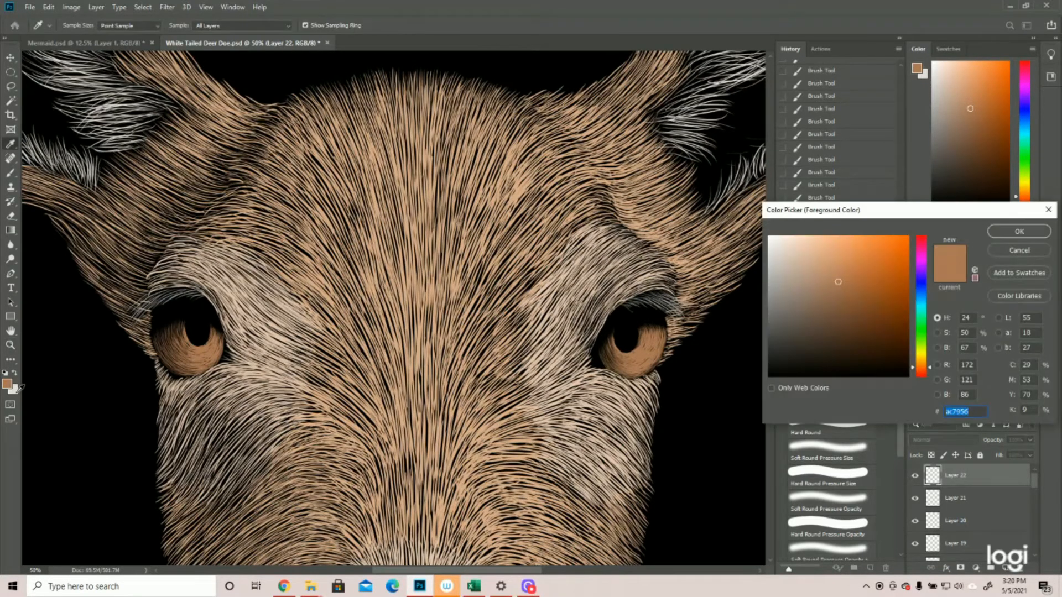
click(143, 357)
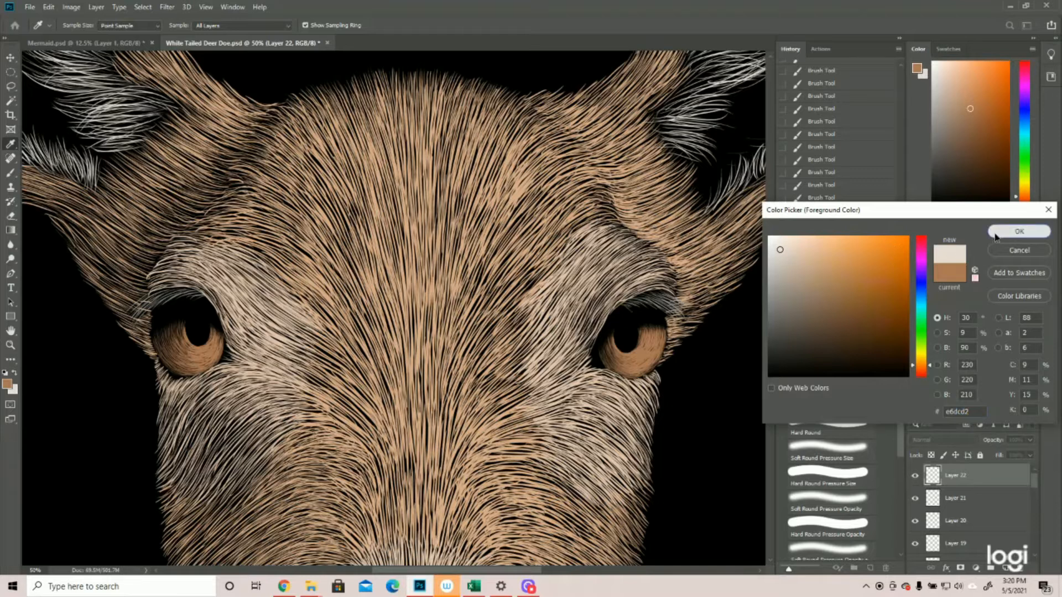
click(1020, 231)
Step: Make a small elliptical selection at the nose-side edge of the left-hand eye's pupil and nudge it into place
key(z)
click(11, 75)
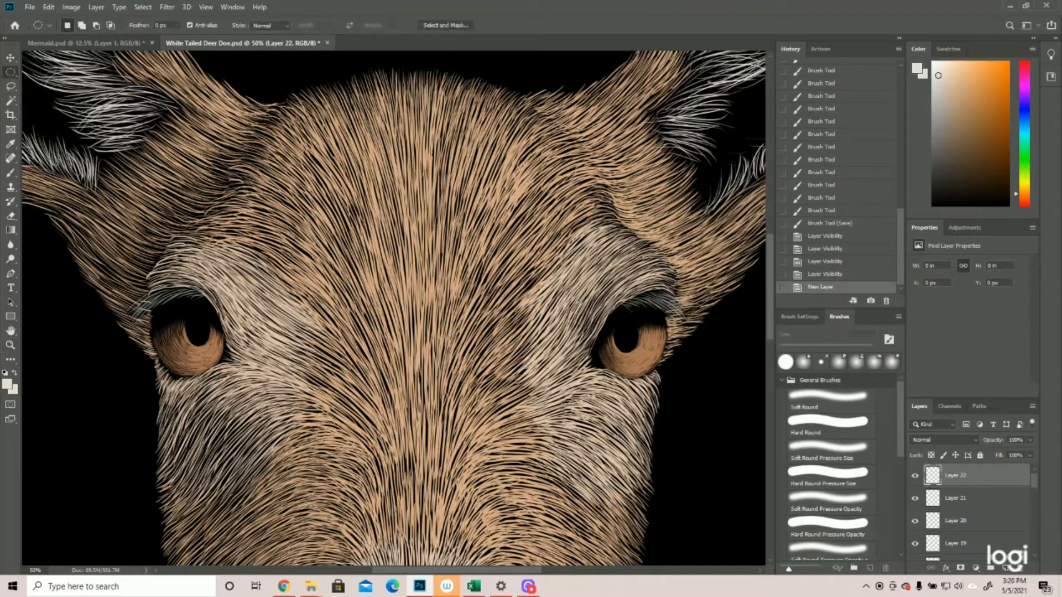
drag(199, 327, 213, 339)
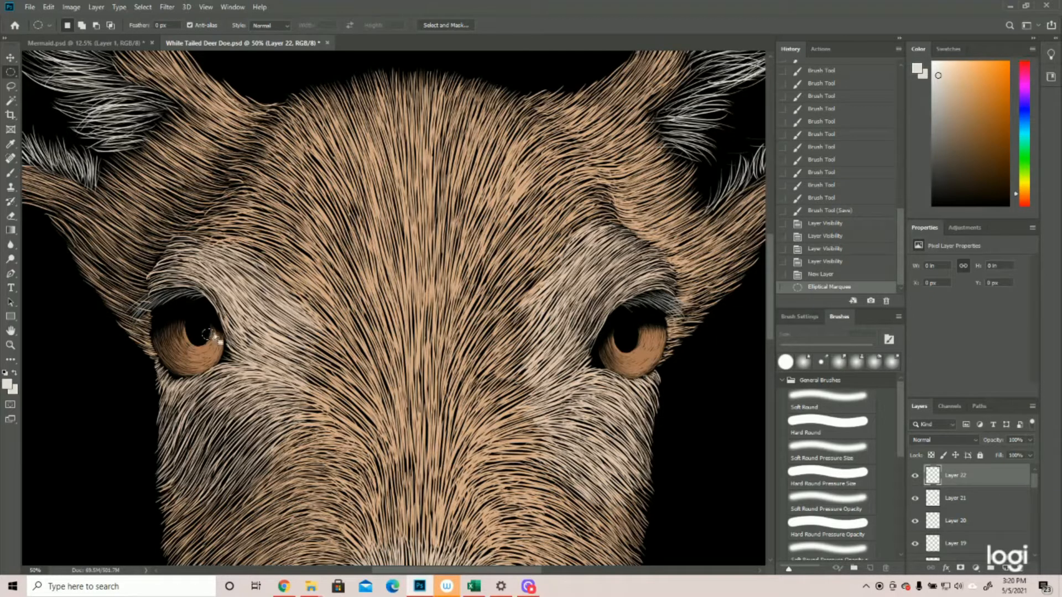
key(Down)
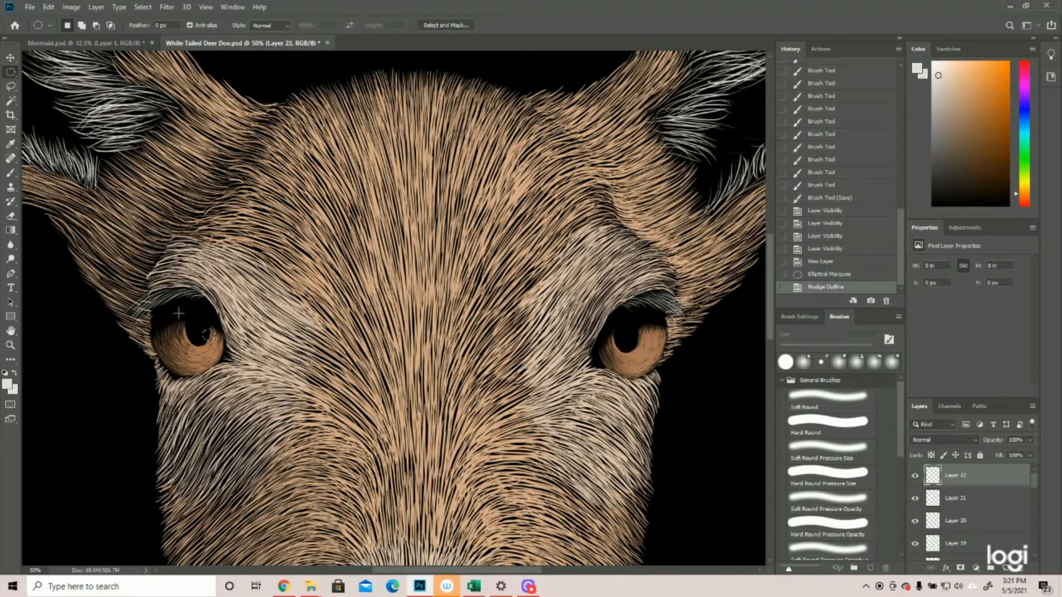
click(49, 7)
click(71, 180)
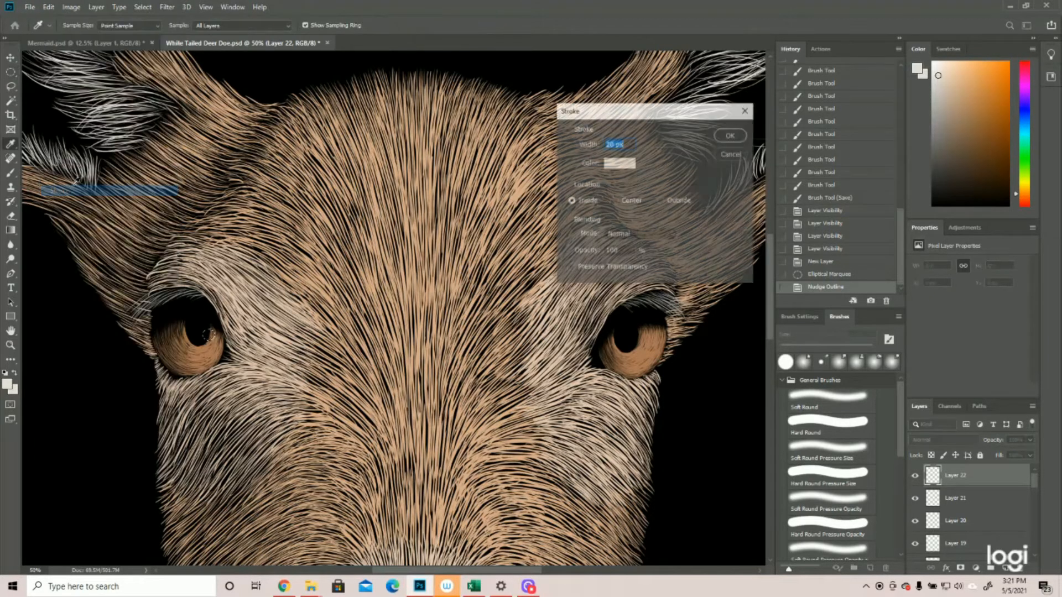
click(733, 157)
Step: Fill the small elliptical selection on the left-hand eye's pupil edge with the foreground color in Normal mode at 100% opacity
click(49, 7)
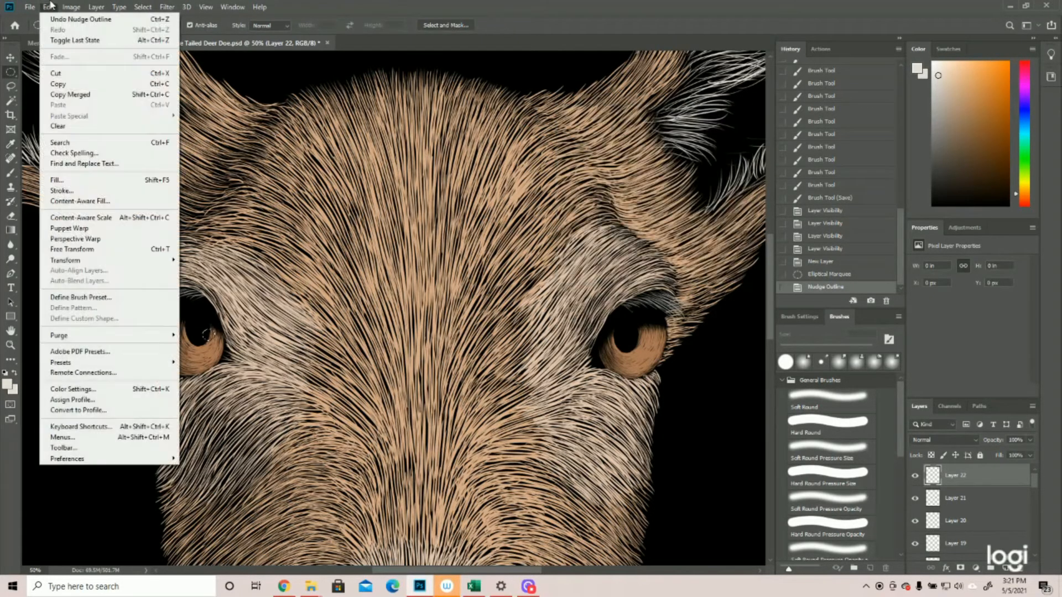
click(66, 180)
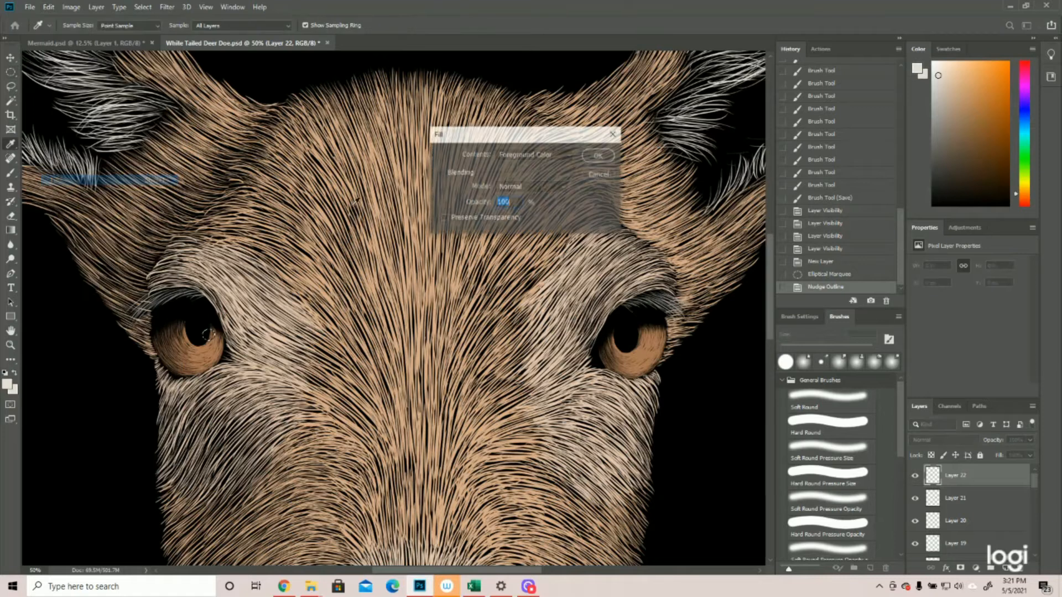
click(597, 156)
Step: Move the elliptical selection to the matching spot on the right-hand eye, fill it with the foreground color and deselect
mouse_move(211, 338)
mouse_down()
mouse_move(243, 335)
mouse_move(221, 337)
mouse_up()
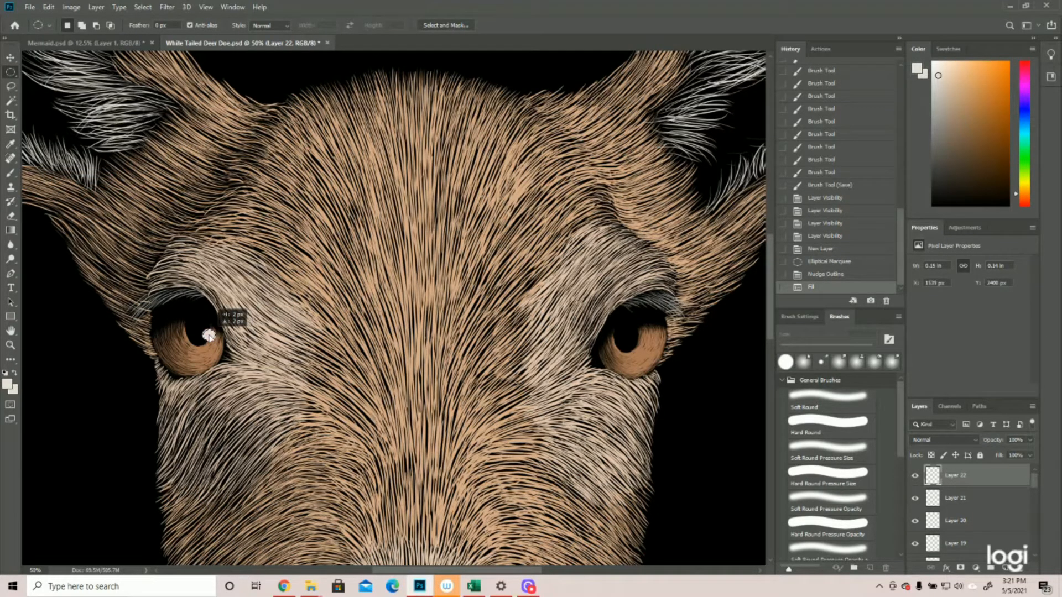
drag(208, 335, 637, 343)
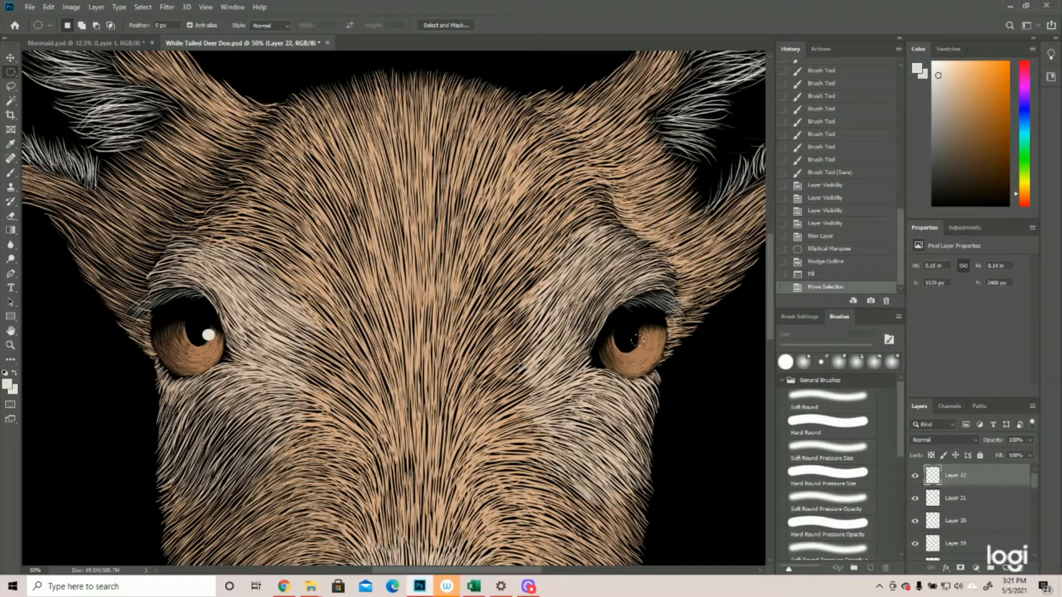
click(48, 7)
click(83, 177)
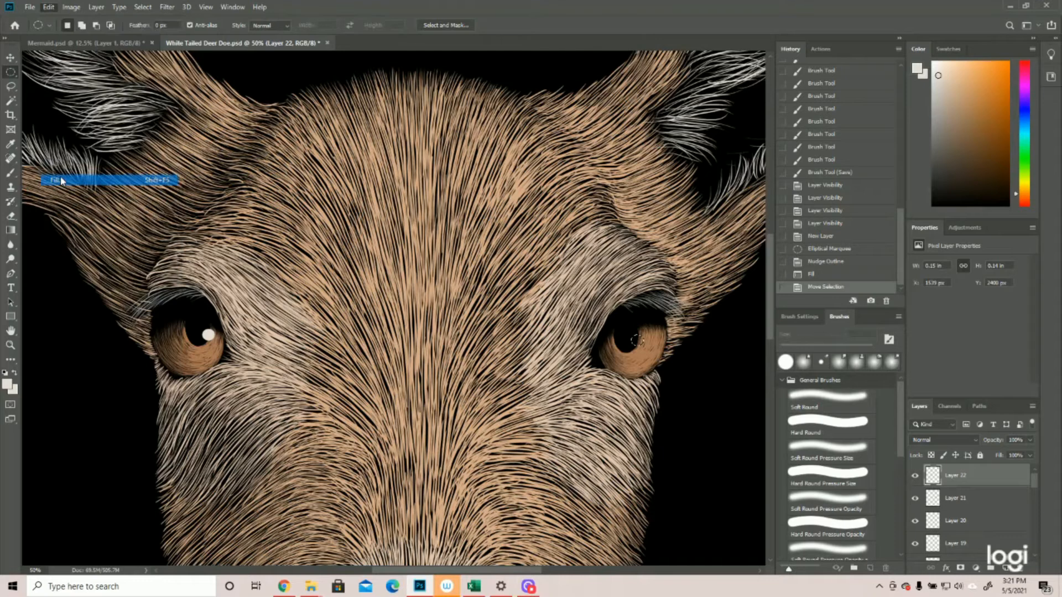
click(592, 160)
click(143, 7)
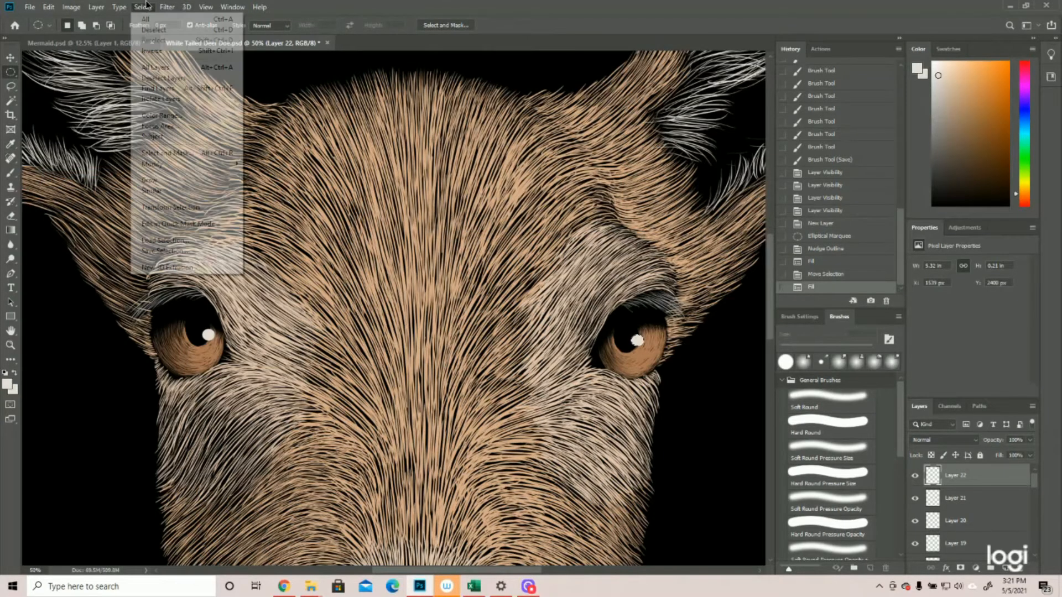
click(145, 30)
Step: Duplicate the highlight layer, Layer 22, and hide the original so only the copy stays visible
click(10, 345)
drag(477, 291, 482, 264)
drag(166, 340, 178, 342)
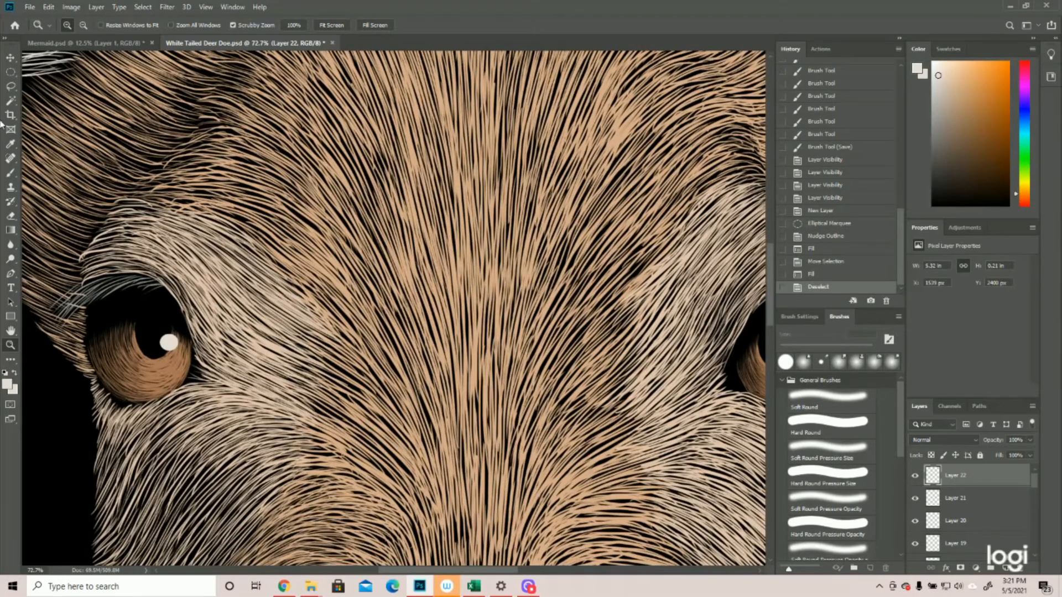
click(11, 86)
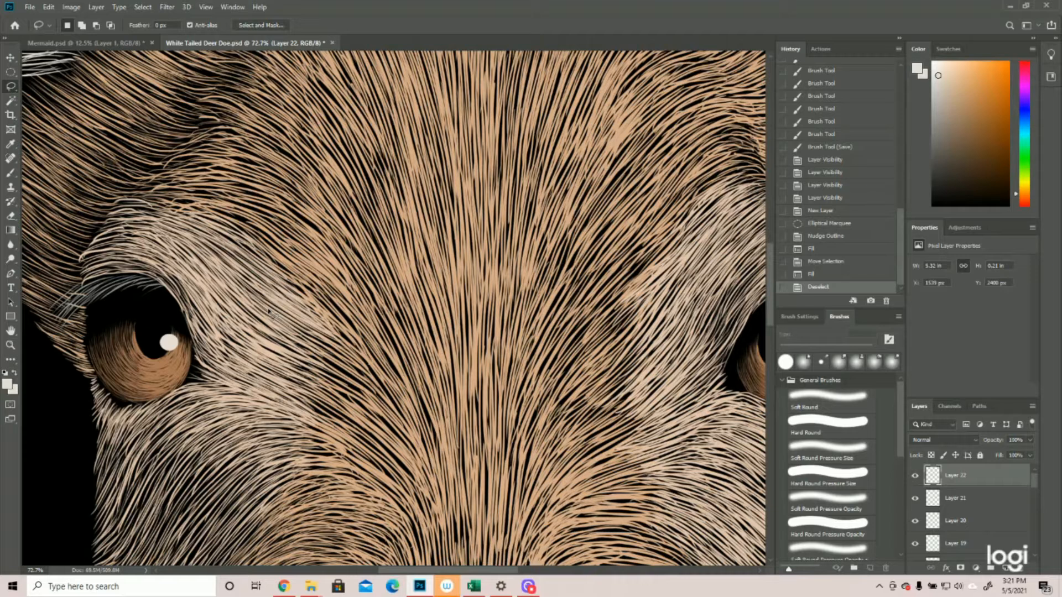
drag(1009, 566, 1007, 568)
click(915, 499)
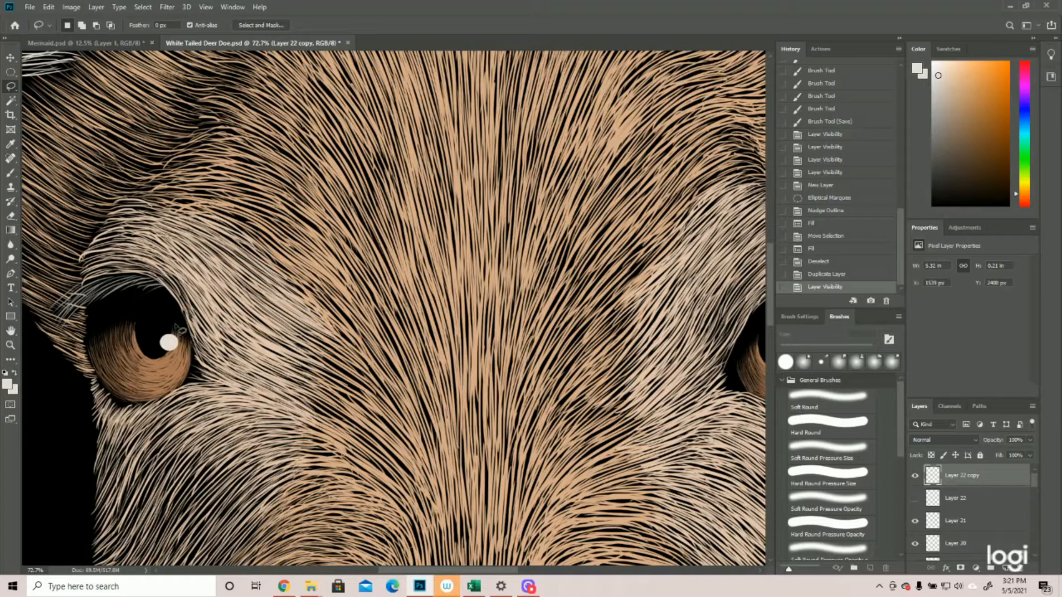
Step: Cut a small wedge out of the upper pupil side of the left-hand eye's highlight with the Lasso tool and deselect
drag(168, 332, 176, 339)
key(ctrl+d)
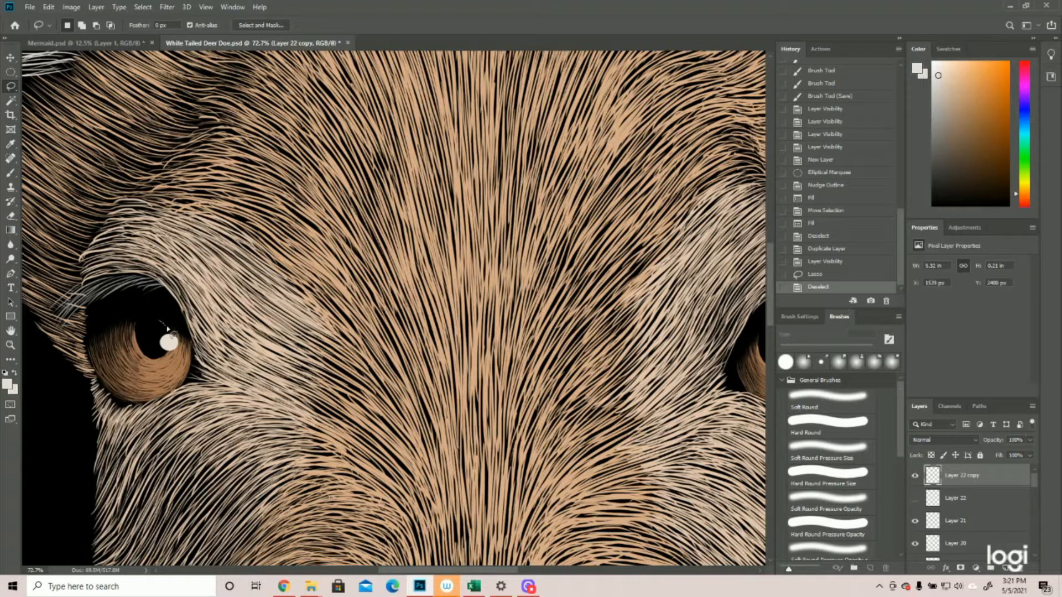
mouse_move(170, 340)
mouse_down()
mouse_move(177, 363)
mouse_move(190, 356)
mouse_move(160, 321)
mouse_up()
key(Delete)
click(144, 7)
click(153, 29)
Step: View the whole portrait and compare the notched left-hand highlight with the round right-hand one
click(10, 345)
drag(292, 274, 250, 267)
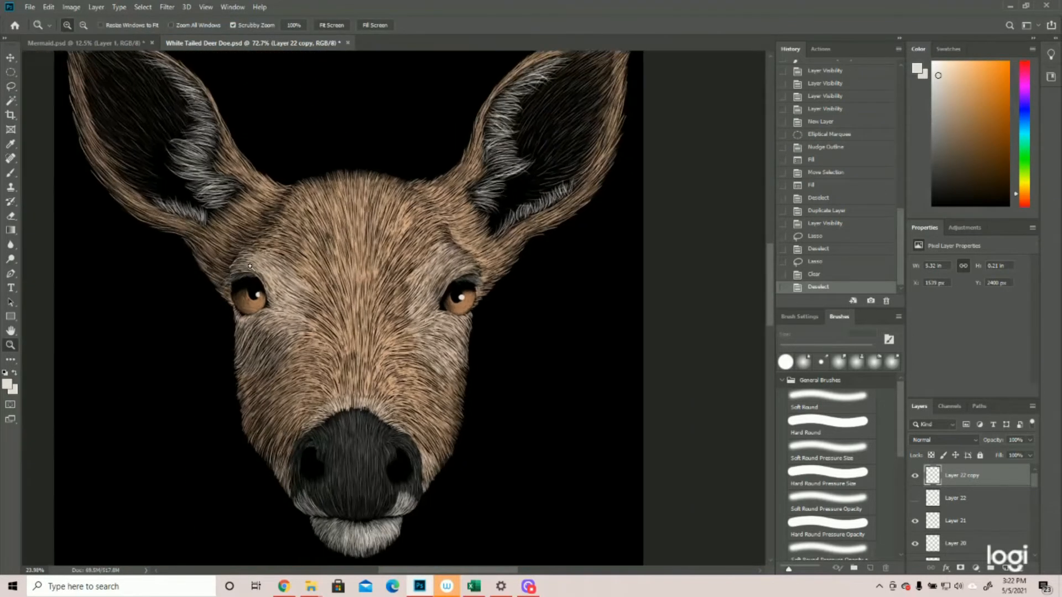
drag(390, 293, 371, 294)
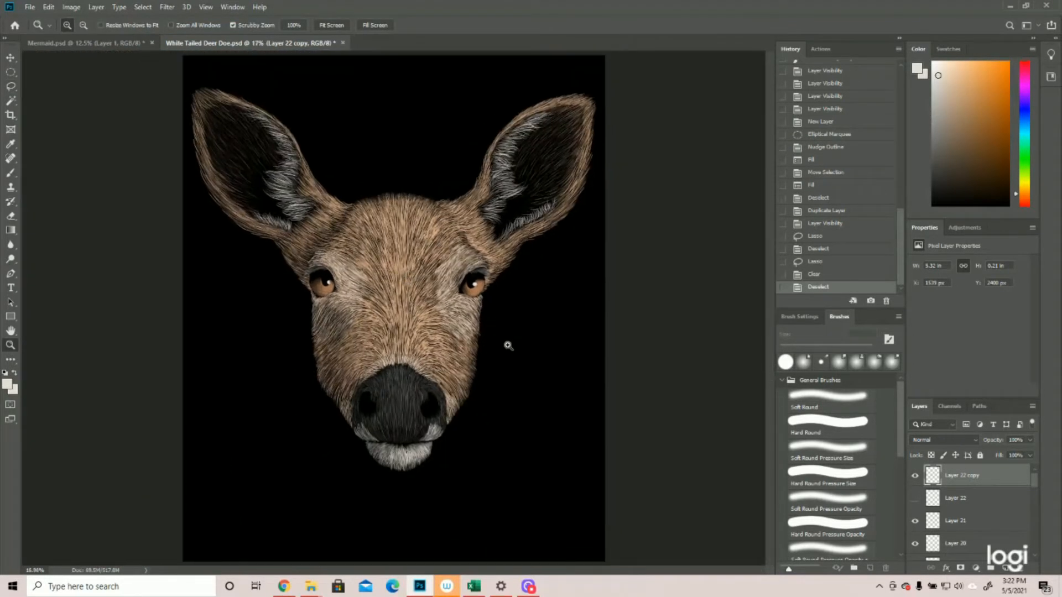
drag(508, 345, 493, 347)
drag(400, 285, 400, 285)
Step: Cut a matching small wedge out of the upper pupil side of the right-hand eye's highlight with the Lasso tool and deselect
mouse_move(330, 275)
mouse_down()
mouse_move(343, 280)
mouse_move(318, 280)
mouse_move(327, 279)
mouse_up()
drag(310, 231, 503, 285)
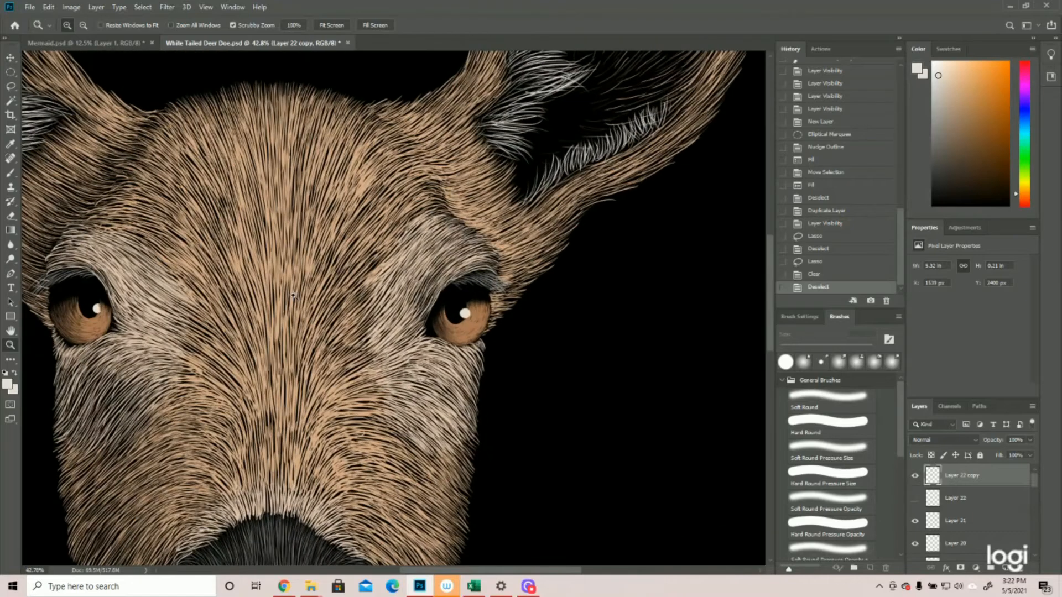
drag(254, 292, 268, 292)
click(10, 86)
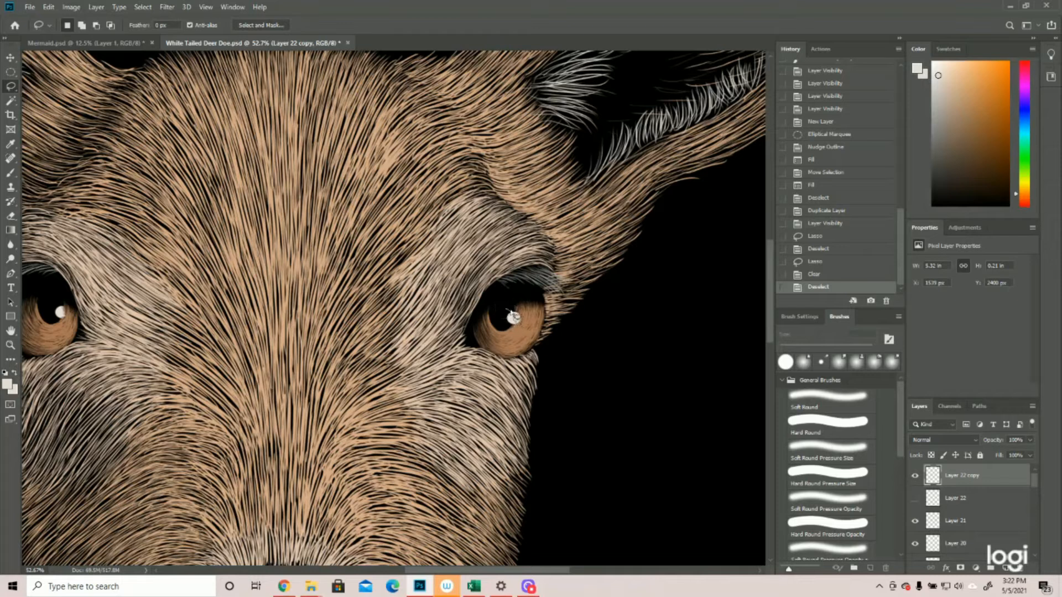
mouse_move(514, 315)
mouse_down()
mouse_move(524, 320)
mouse_move(501, 293)
mouse_up()
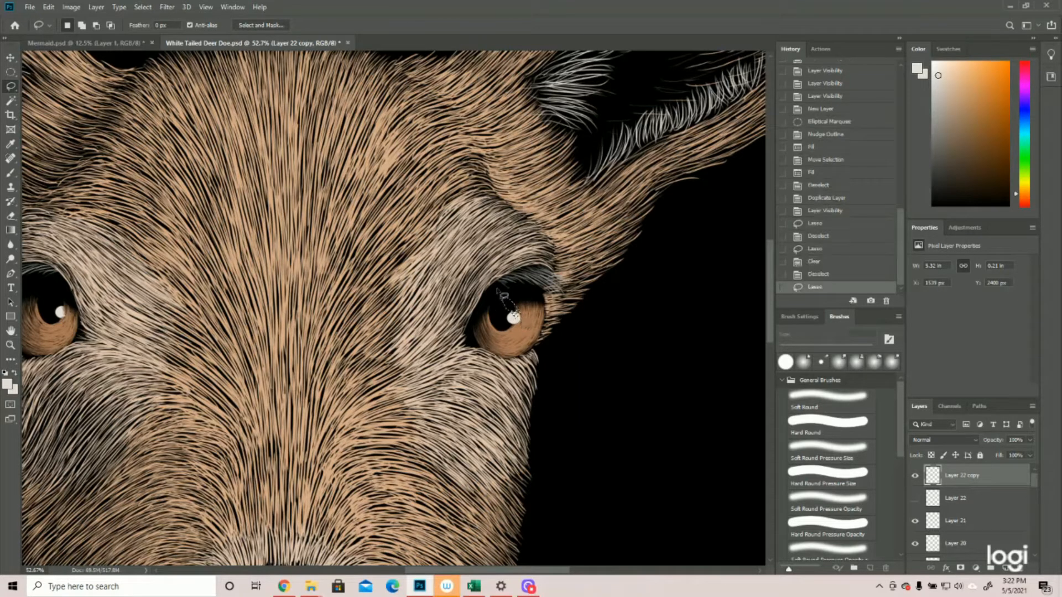
key(Delete)
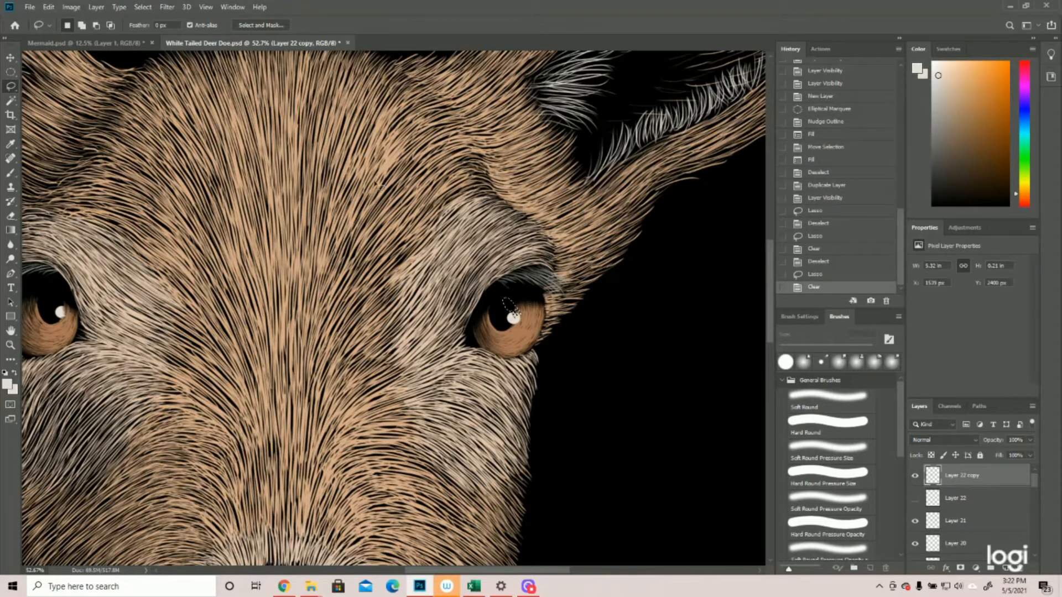
click(143, 7)
click(154, 29)
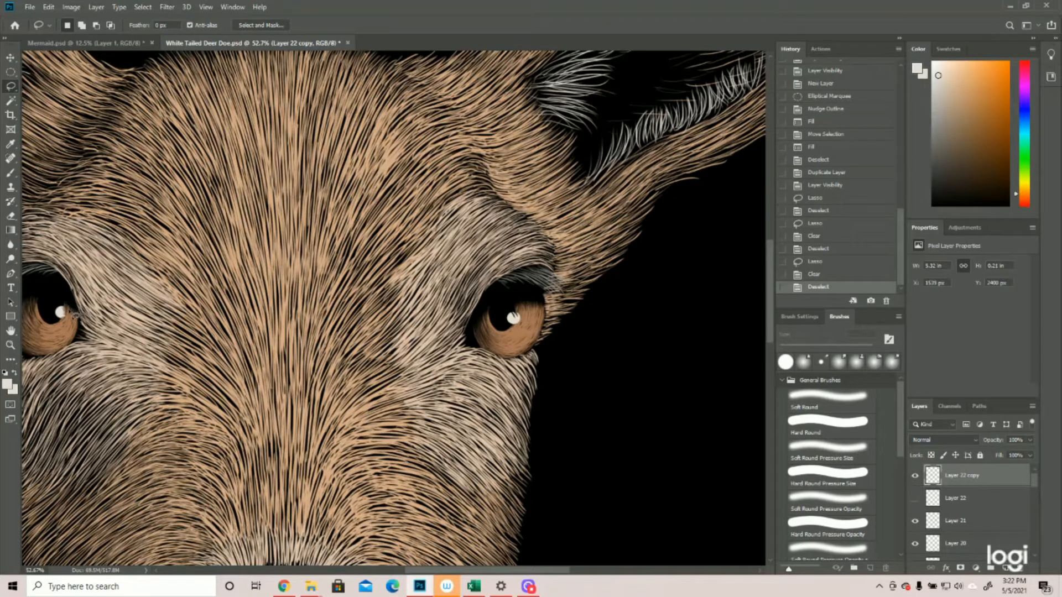
Step: View the whole doe portrait to check the finished highlights in both eyes
click(10, 344)
mouse_move(366, 325)
mouse_down()
mouse_move(312, 314)
mouse_move(387, 343)
mouse_move(474, 298)
mouse_move(434, 299)
mouse_up()
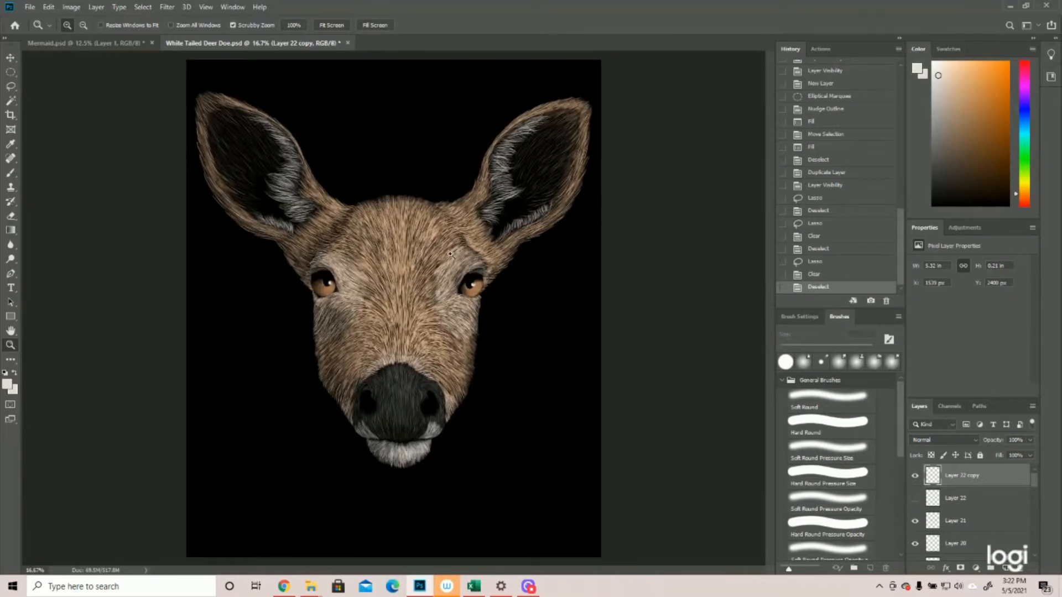
mouse_move(432, 210)
mouse_down()
mouse_move(470, 209)
mouse_move(426, 212)
mouse_move(444, 213)
mouse_up()
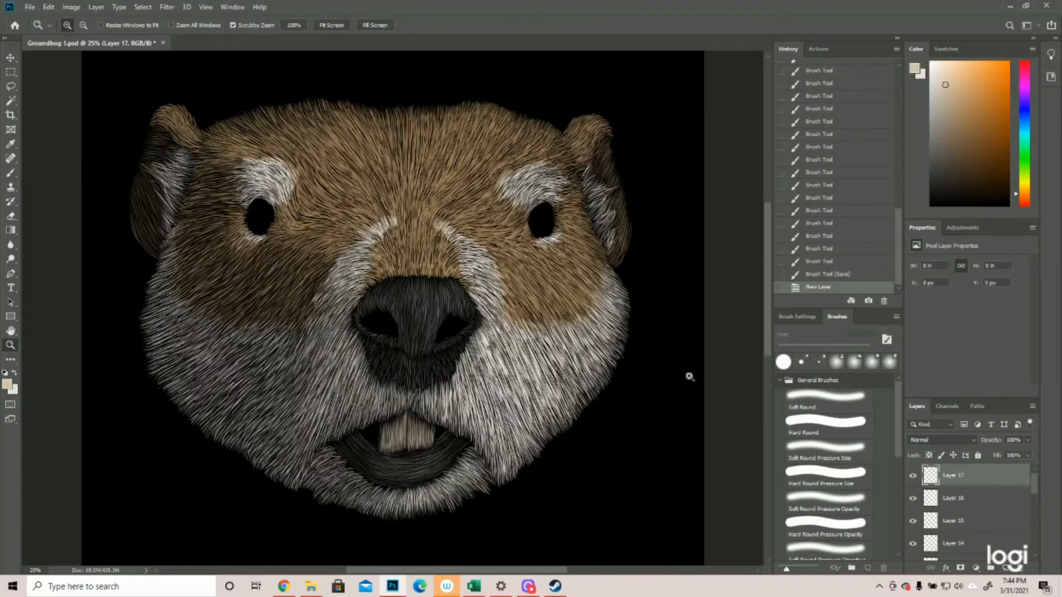
Step: Set the foreground color to the pale cream e6dcd2 in the groundhog file and toggle Layer 17's visibility off and on
click(8, 384)
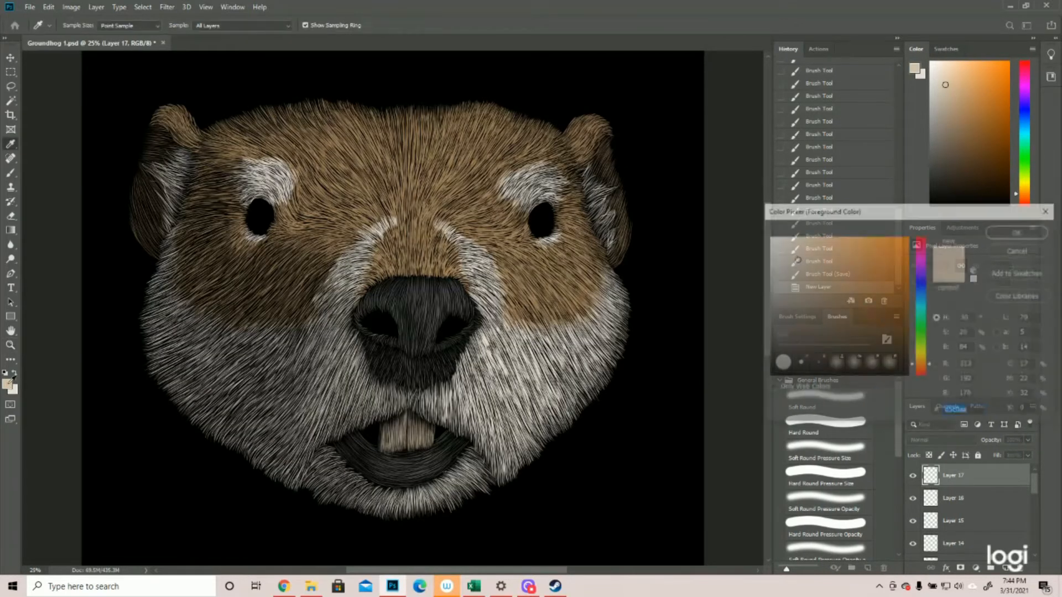
click(780, 250)
click(1036, 235)
key(z)
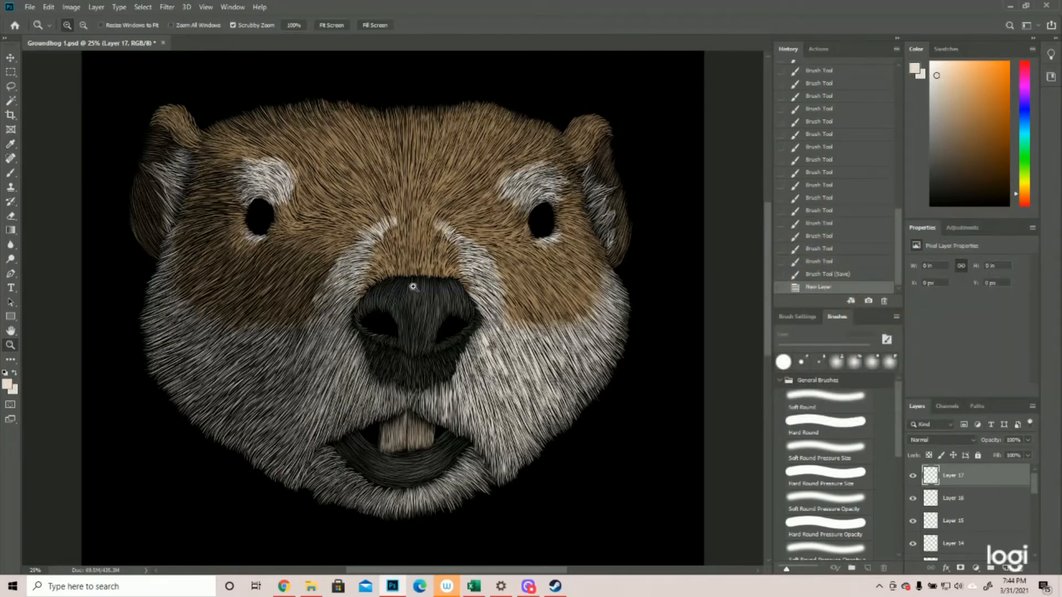
click(913, 475)
click(913, 476)
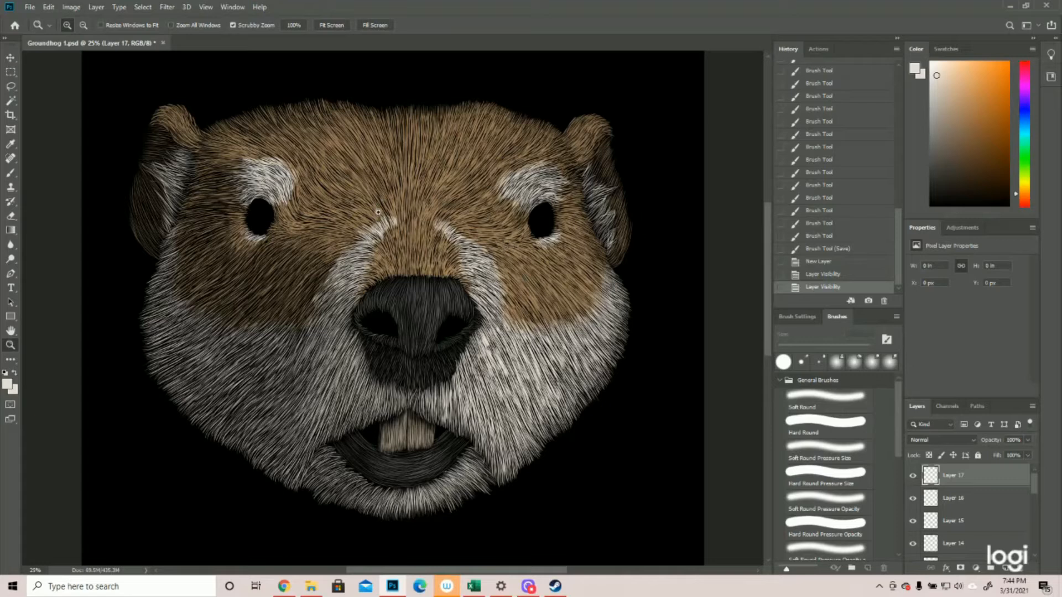
Step: Set the foreground color to the reddish brown a87252, starting from c38d6f, for painting the groundhog's eyes
click(310, 165)
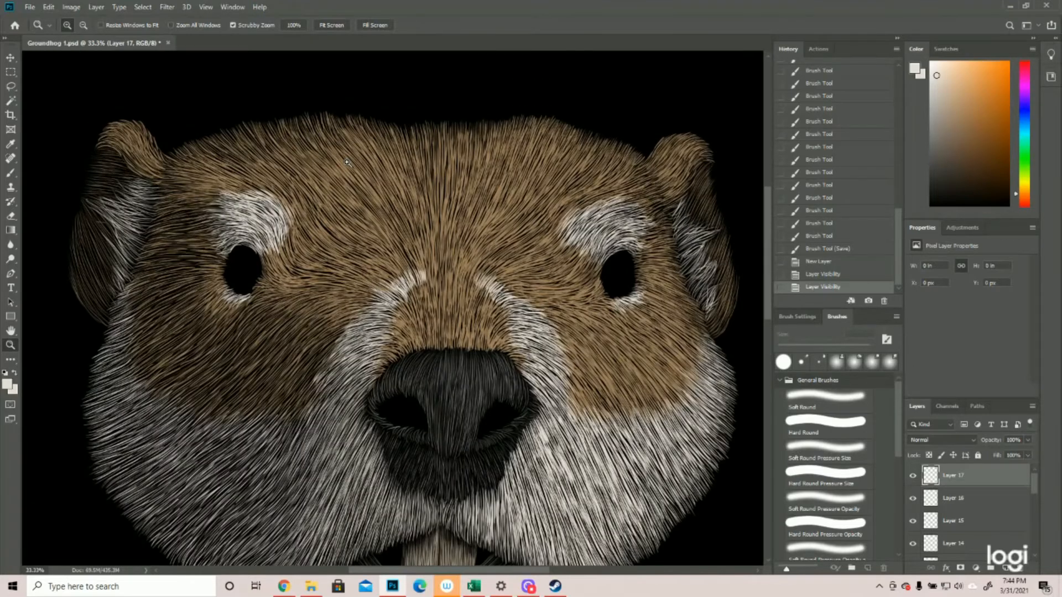
click(335, 166)
click(10, 88)
drag(503, 571, 520, 578)
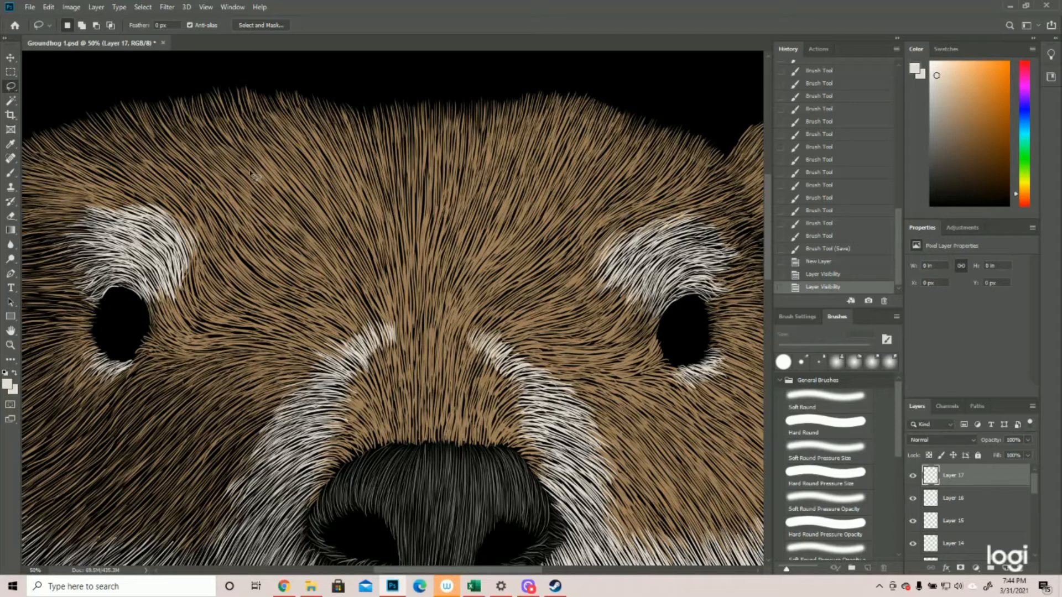
click(7, 384)
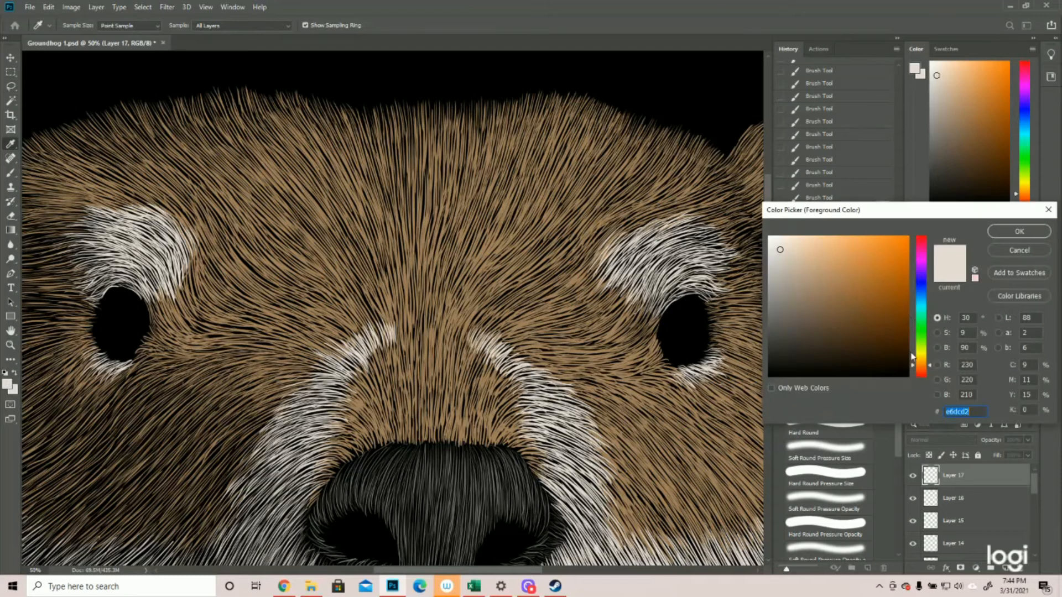
text(c38d6f)
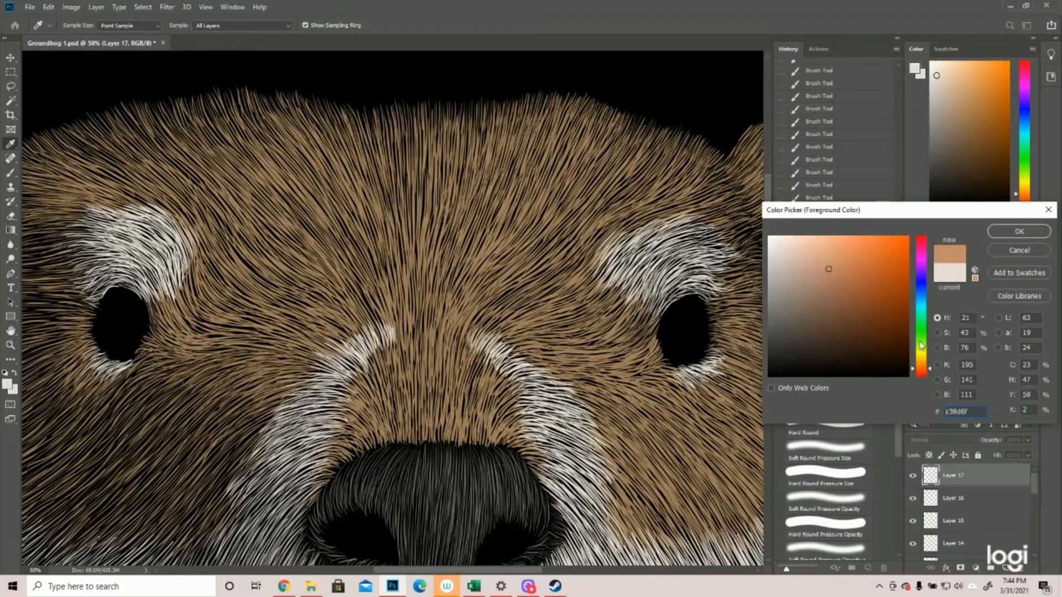
click(830, 271)
click(834, 276)
click(842, 279)
click(840, 284)
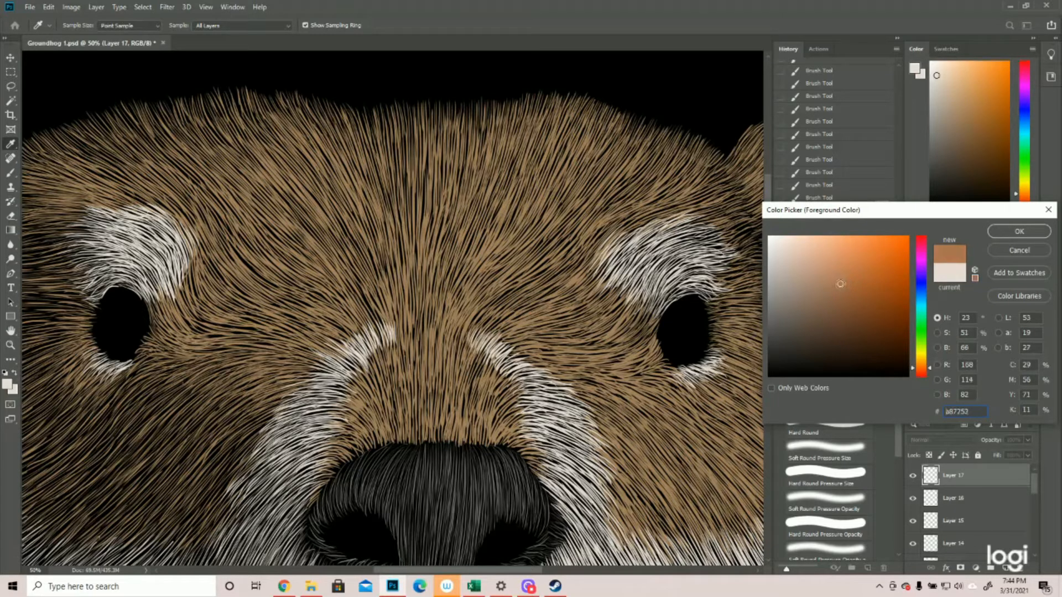
click(1008, 232)
Step: Paint a thin oval pupil outline in the groundhog's right-hand eye with the 15 px Hard Round Pressure Size brush and nudge it into place
key(l)
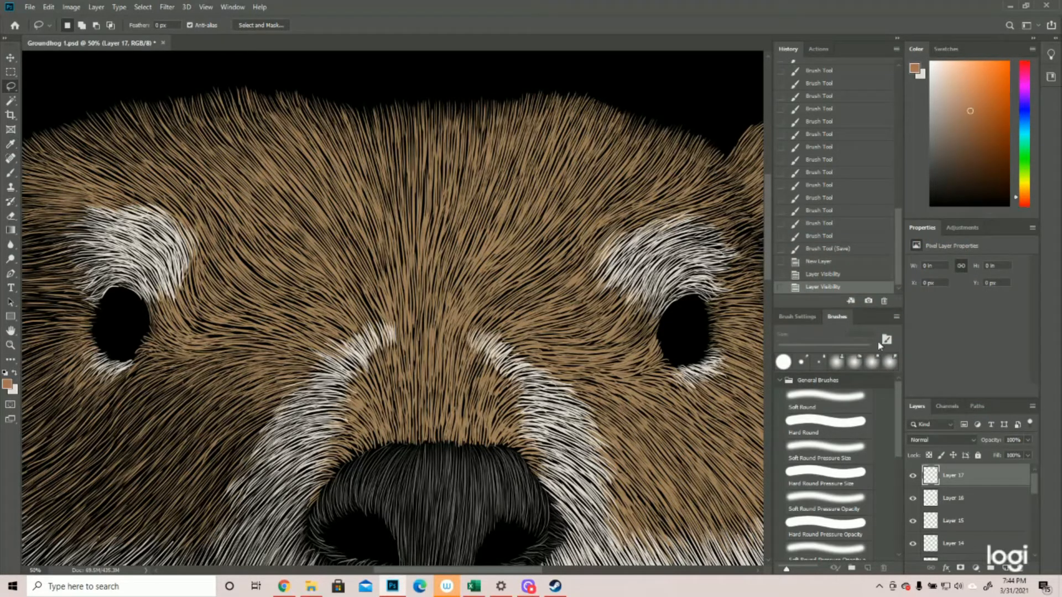
click(10, 173)
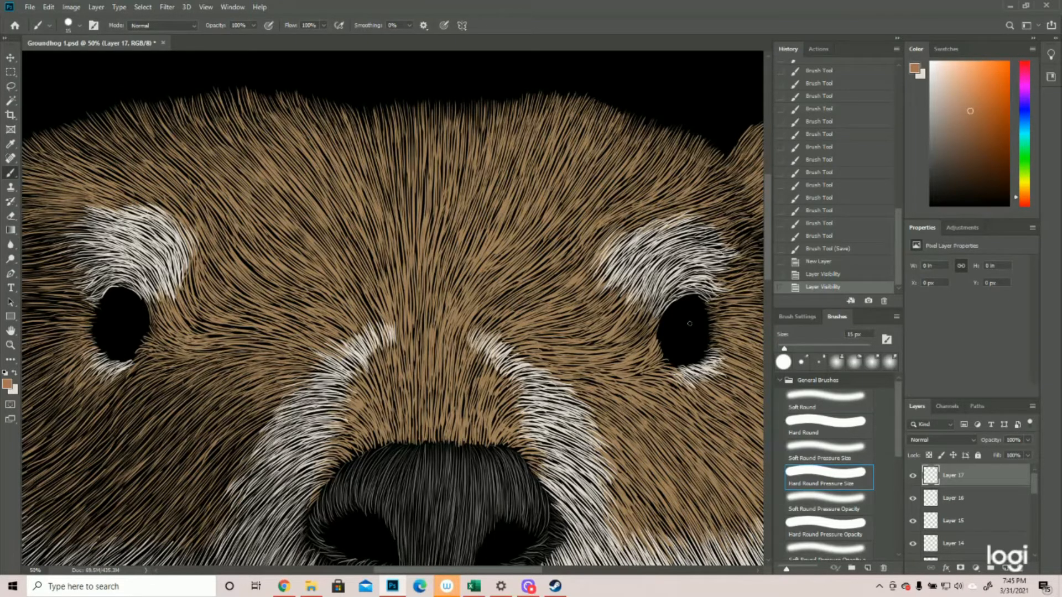
mouse_move(691, 325)
mouse_down()
mouse_move(690, 339)
mouse_move(676, 341)
mouse_move(688, 329)
mouse_up()
drag(690, 322, 690, 329)
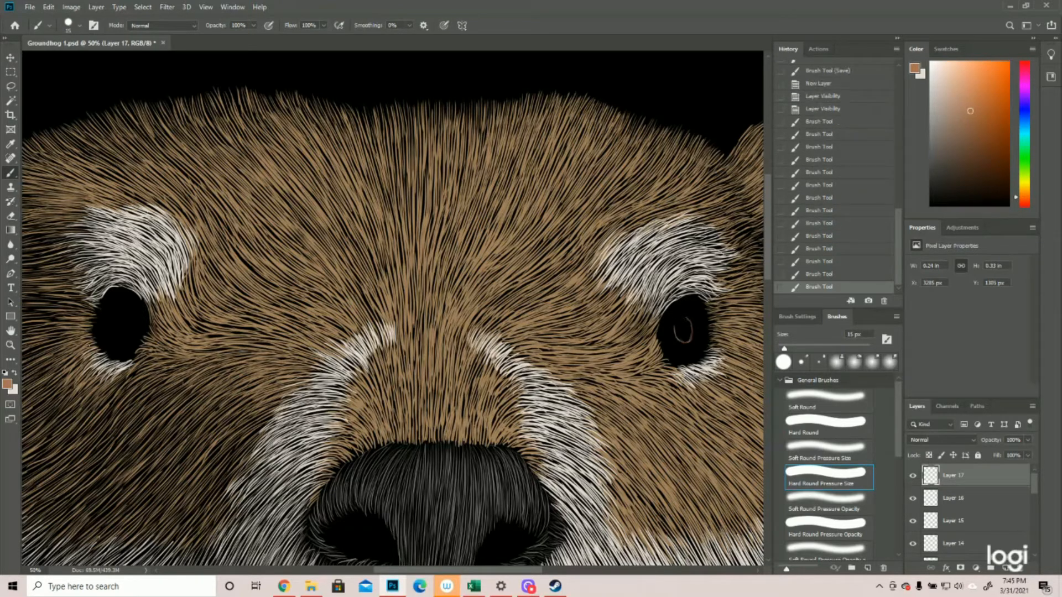
click(10, 56)
key(Left)
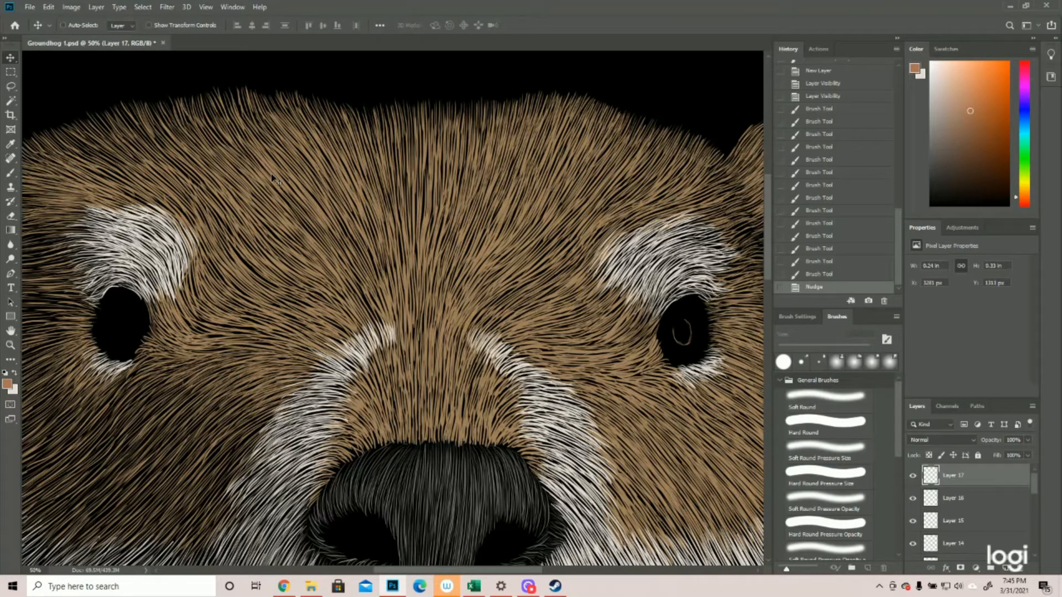
Step: Paint a matching thin oval pupil outline in the groundhog's left-hand eye with the same brush
click(10, 173)
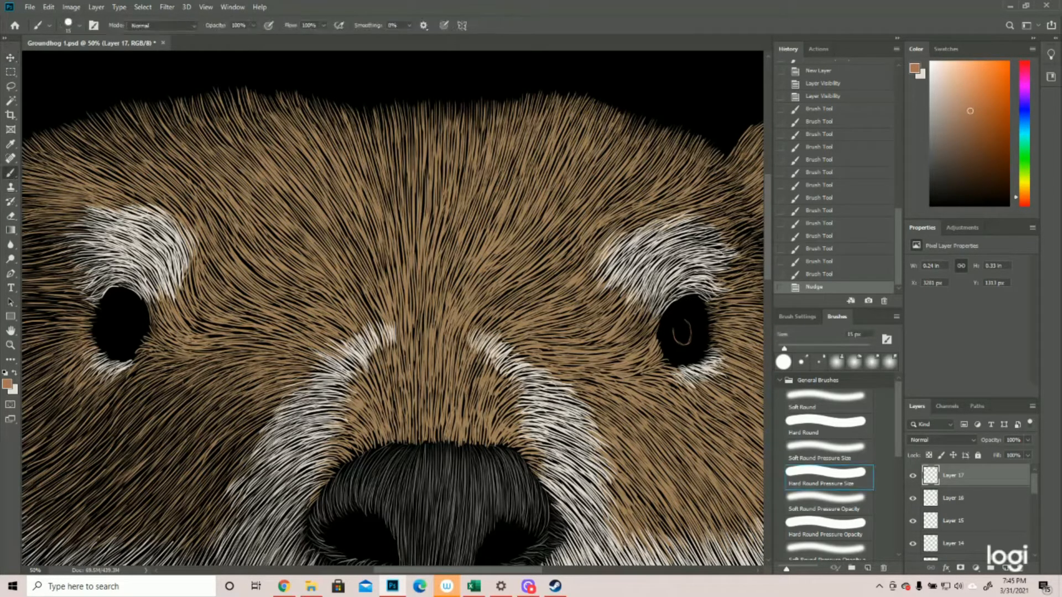
mouse_move(123, 312)
mouse_down()
mouse_move(120, 337)
mouse_move(139, 325)
mouse_move(135, 314)
mouse_move(135, 326)
mouse_up()
drag(136, 325, 135, 339)
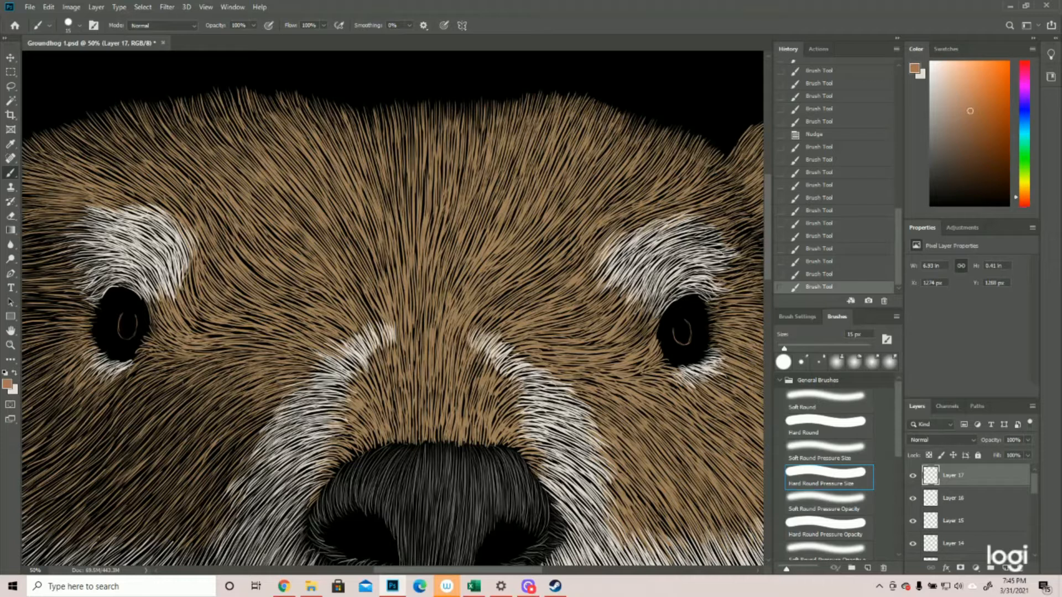
Step: Fill the right-hand eye's iris with fine curved brown strokes around the pupil outline, out to the eye's lower and side edges
drag(674, 331, 676, 331)
drag(676, 327, 670, 352)
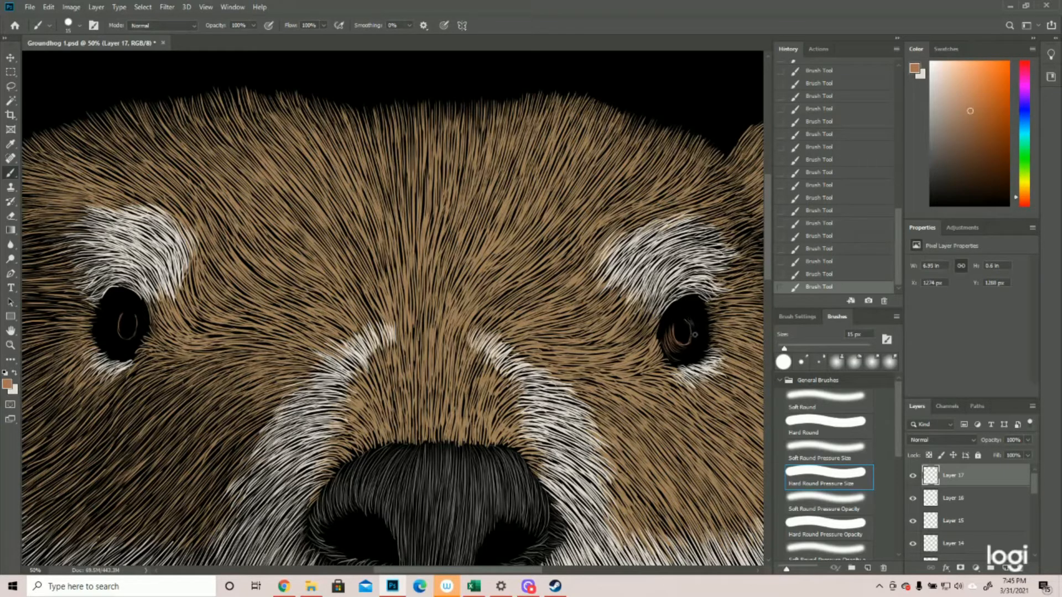
mouse_move(696, 334)
mouse_down()
mouse_move(695, 316)
mouse_move(708, 324)
mouse_up()
drag(671, 358, 687, 362)
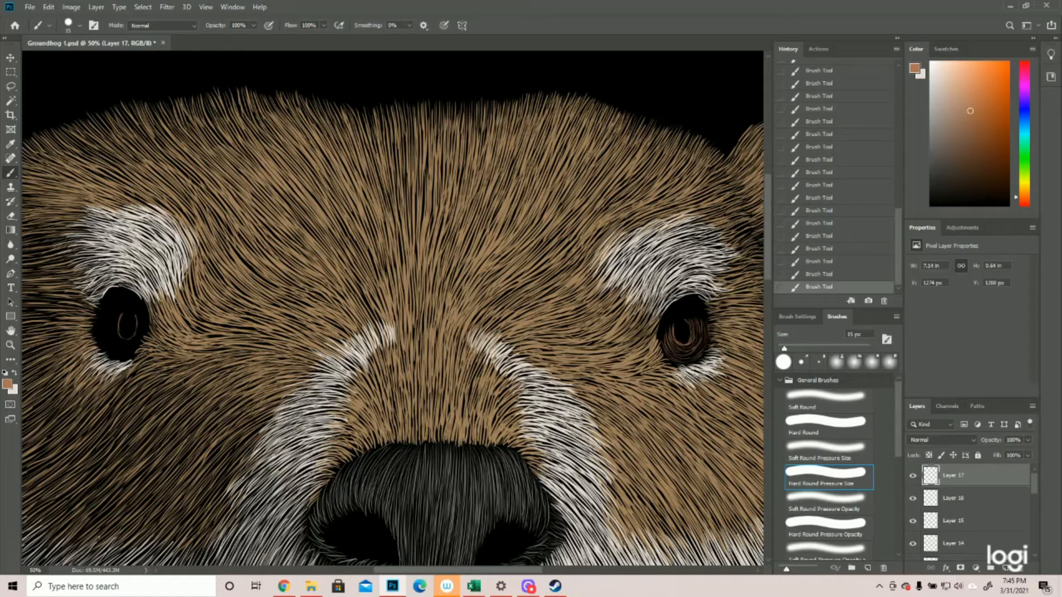
Step: Fill the left-hand eye's iris with fine curved brown strokes around the pupil outline, out to the eye's lower and side edges
drag(138, 313, 134, 340)
mouse_move(120, 339)
mouse_down()
mouse_move(115, 312)
mouse_move(114, 339)
mouse_move(103, 310)
mouse_move(104, 342)
mouse_up()
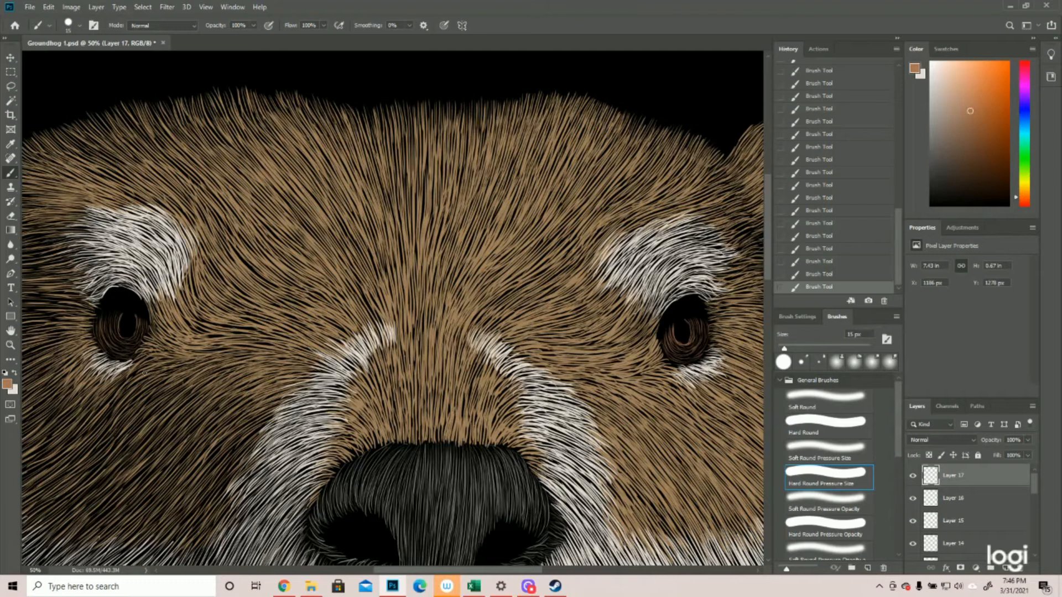
Step: Clear the brown strokes inside the left-hand eye's pupil with an oval Elliptical Marquee selection, then move the selection to the right-hand pupil
click(10, 345)
drag(323, 341, 285, 345)
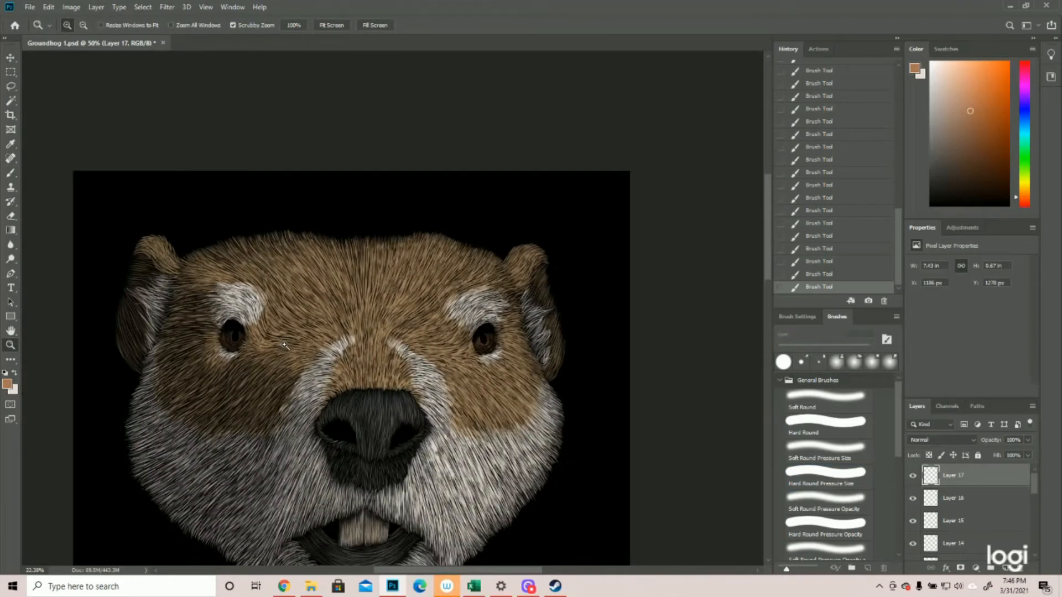
click(328, 394)
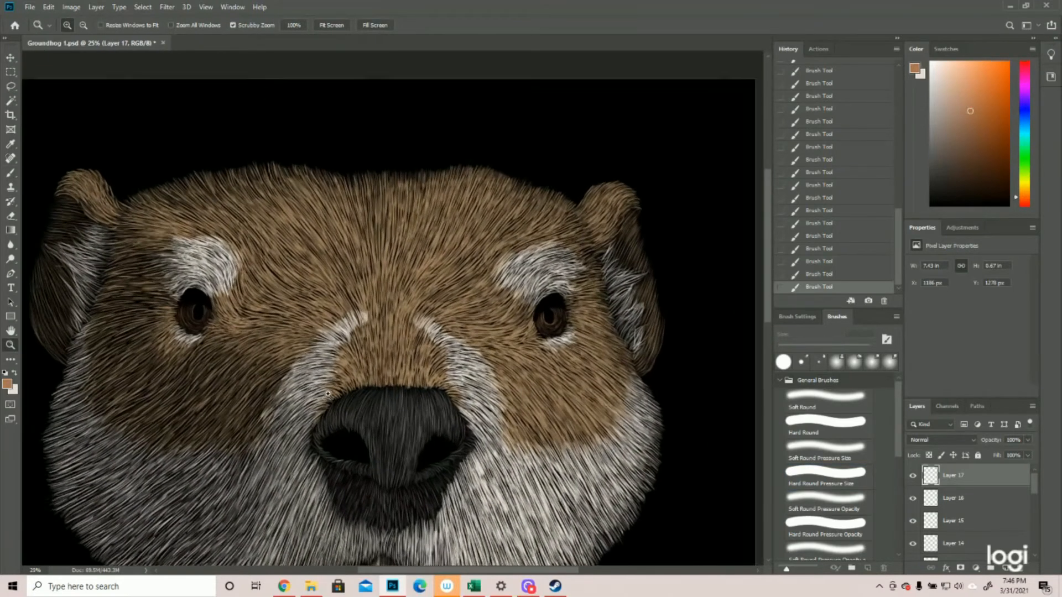
click(328, 394)
click(11, 71)
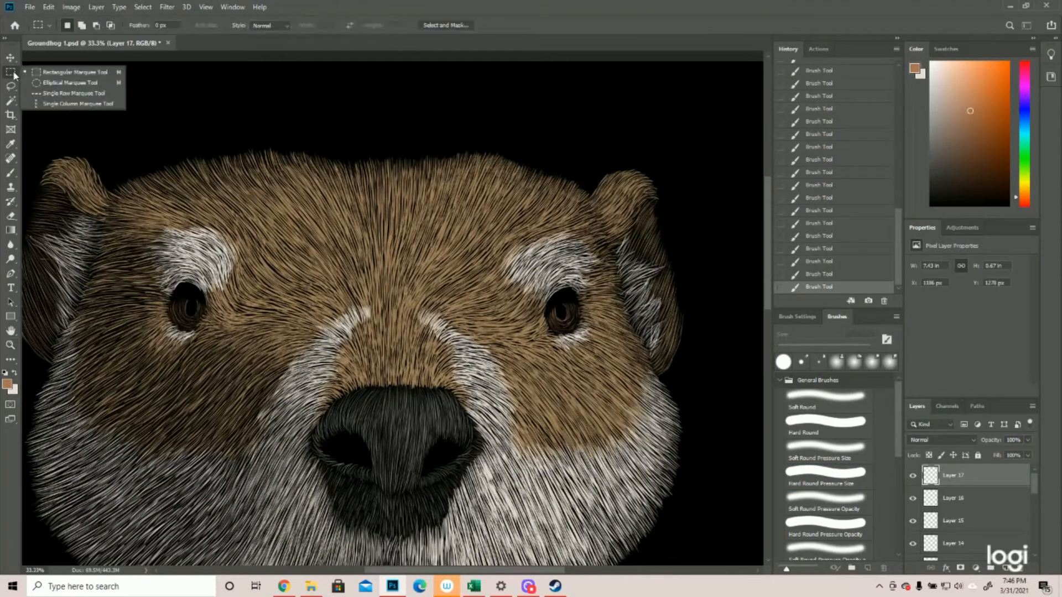
click(47, 84)
drag(183, 284, 190, 318)
key(ctrl+d)
drag(189, 281, 564, 314)
key(Delete)
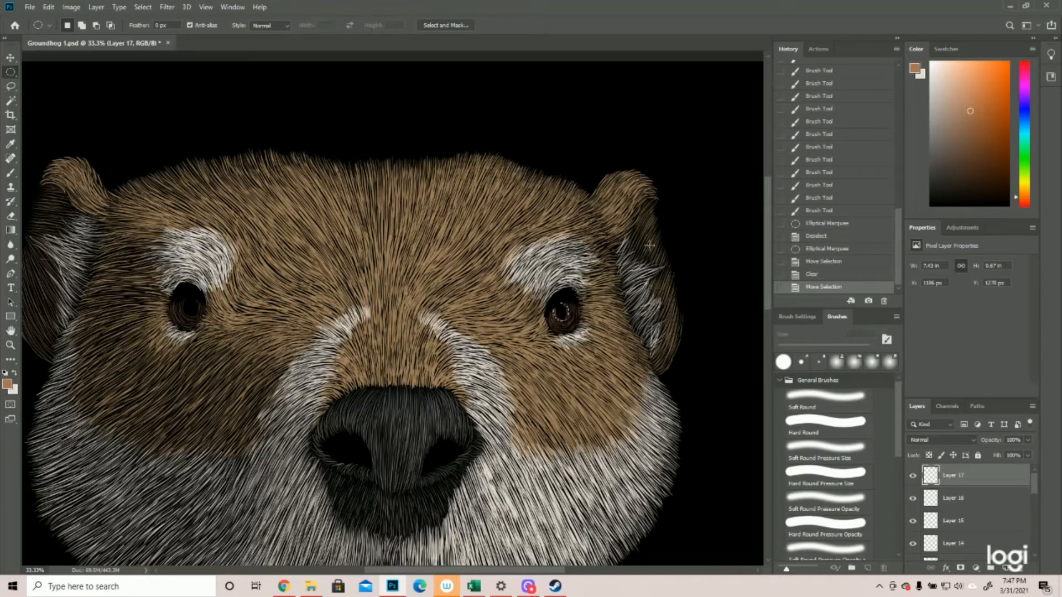
Step: Clear the brown strokes inside the right-hand eye's pupil with the same oval selection and deselect it
key(Delete)
click(140, 7)
click(149, 29)
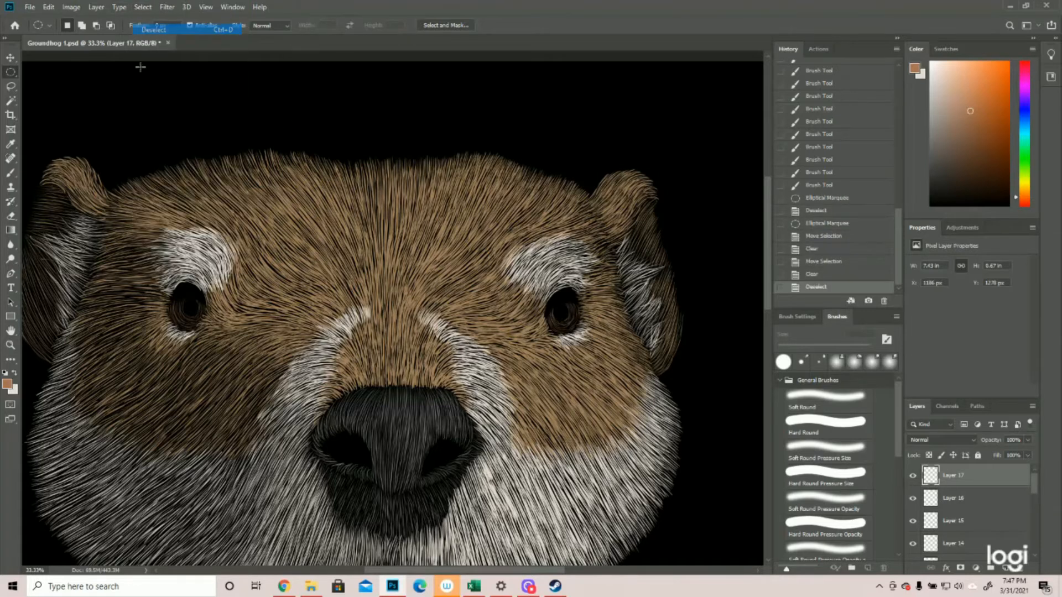
Step: Add a new empty layer above the layer holding the thin iris strokes
click(10, 344)
drag(298, 320, 275, 317)
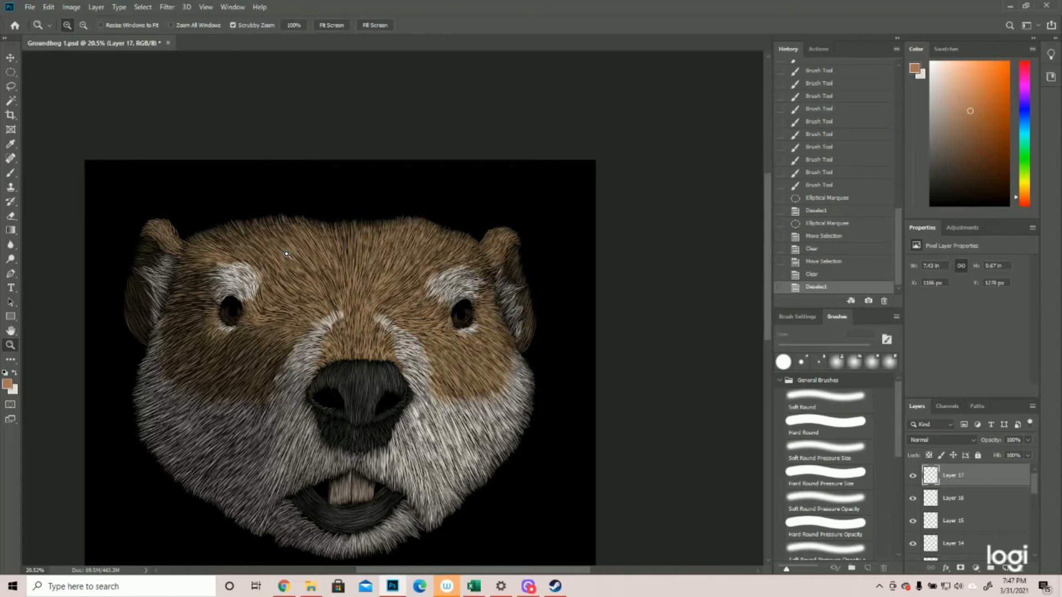
click(287, 261)
click(287, 261)
key(ctrl+shift+alt+n)
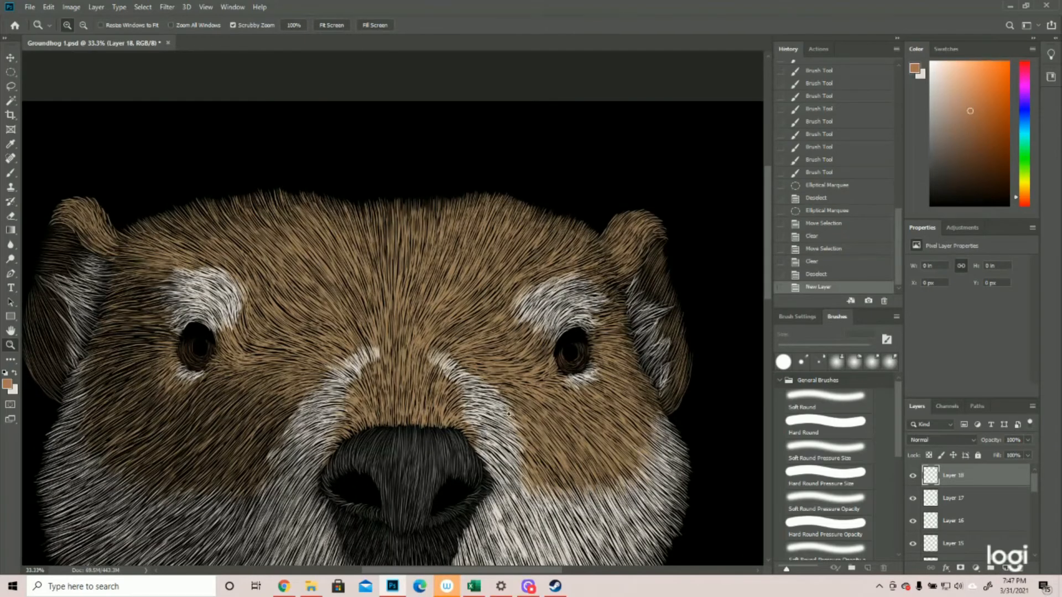
Step: Paint dense reddish-brown strokes around the pupil and along the outer side of the right-hand iris with the 15 px Hard Round Pressure Size brush
mouse_move(638, 393)
mouse_down()
mouse_move(649, 359)
mouse_move(618, 353)
mouse_up()
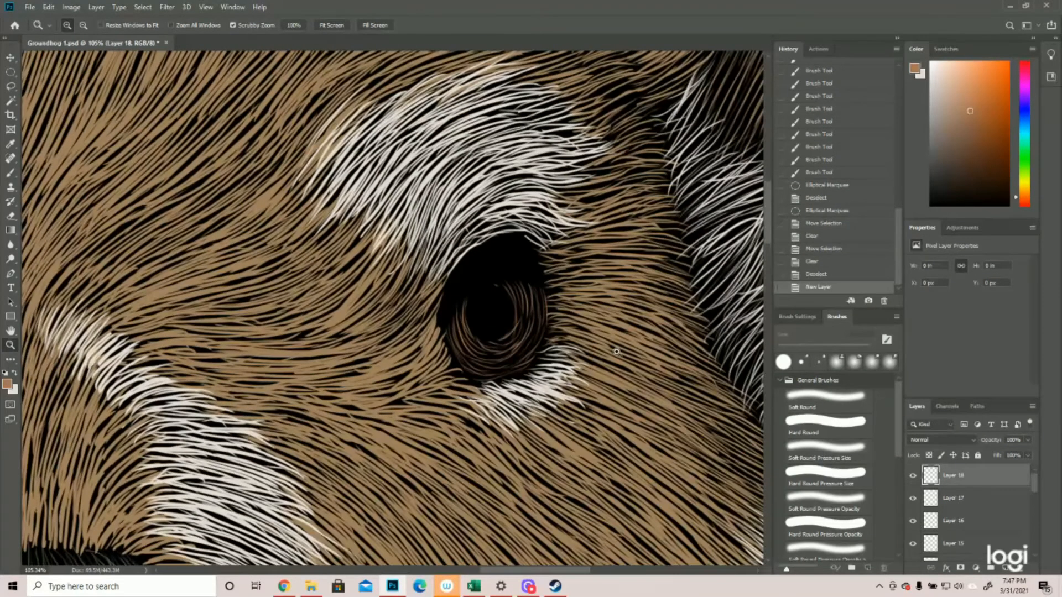
click(10, 173)
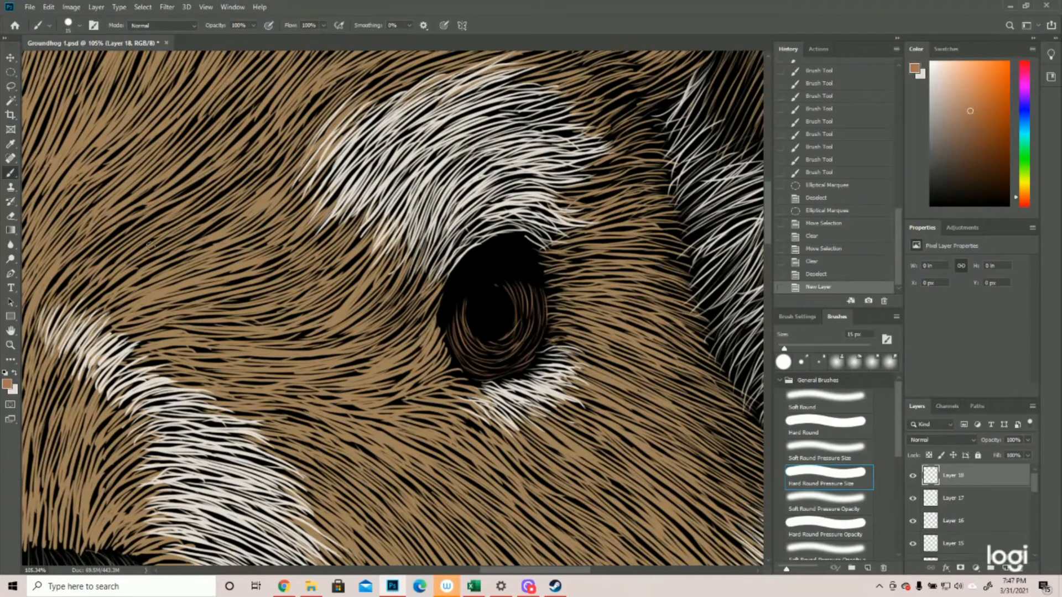
mouse_move(471, 325)
mouse_down()
mouse_move(463, 308)
mouse_move(486, 347)
mouse_move(481, 337)
mouse_move(501, 327)
mouse_move(462, 305)
mouse_move(467, 323)
mouse_up()
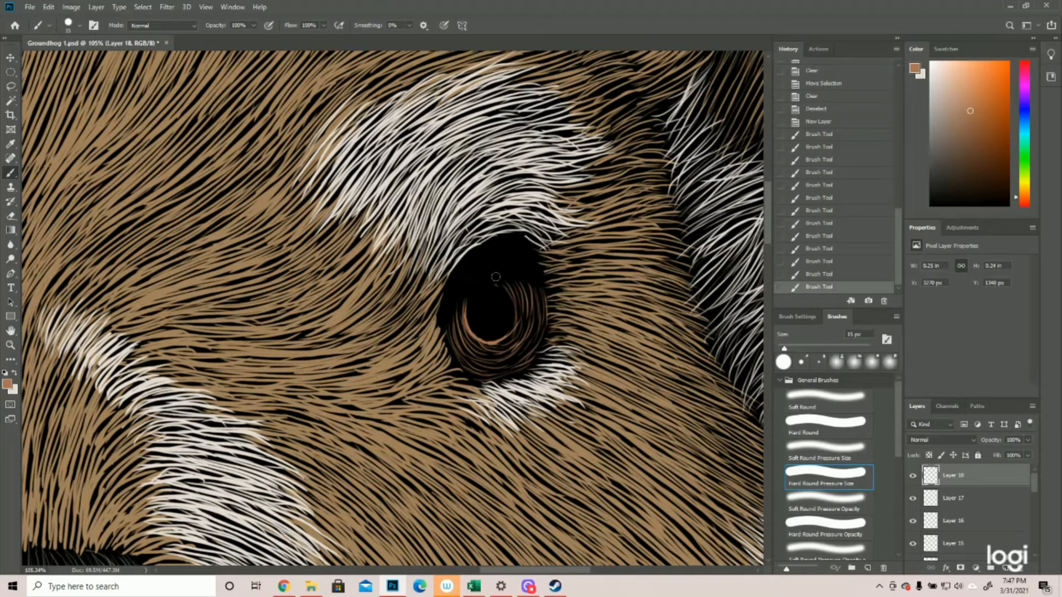
mouse_move(522, 289)
mouse_down()
mouse_move(526, 342)
mouse_move(534, 298)
mouse_move(534, 338)
mouse_up()
mouse_move(530, 301)
mouse_down()
mouse_move(529, 341)
mouse_move(521, 307)
mouse_move(517, 338)
mouse_move(519, 292)
mouse_move(512, 336)
mouse_move(518, 322)
mouse_move(498, 344)
mouse_move(513, 328)
mouse_move(495, 345)
mouse_up()
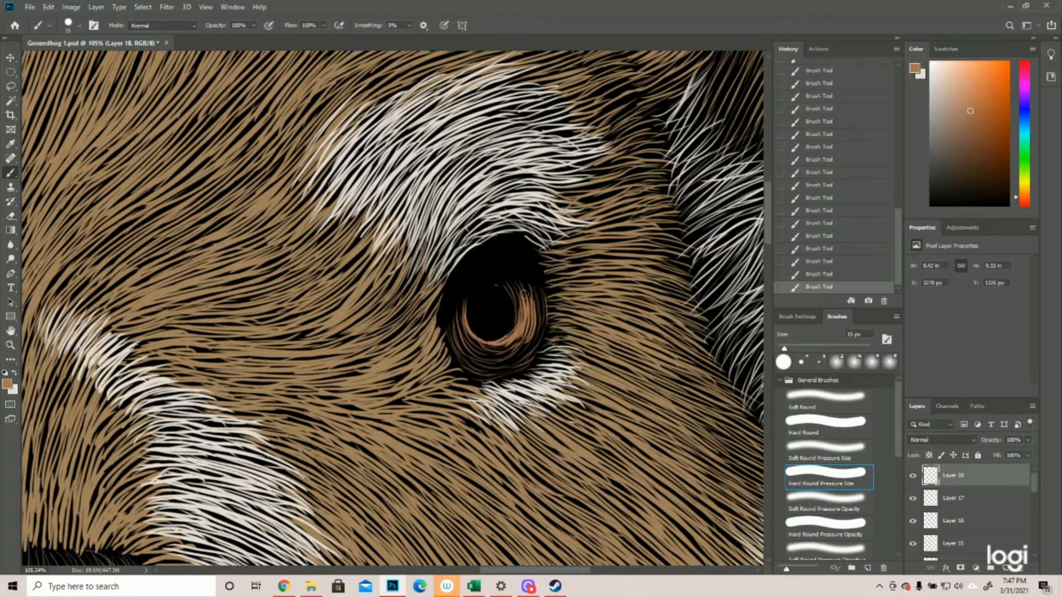
mouse_move(515, 288)
mouse_down()
mouse_move(528, 316)
mouse_move(521, 284)
mouse_move(531, 312)
mouse_move(525, 285)
mouse_move(534, 291)
mouse_move(540, 332)
mouse_up()
mouse_move(540, 289)
mouse_down()
mouse_move(539, 349)
mouse_move(529, 358)
mouse_move(541, 310)
mouse_move(506, 353)
mouse_up()
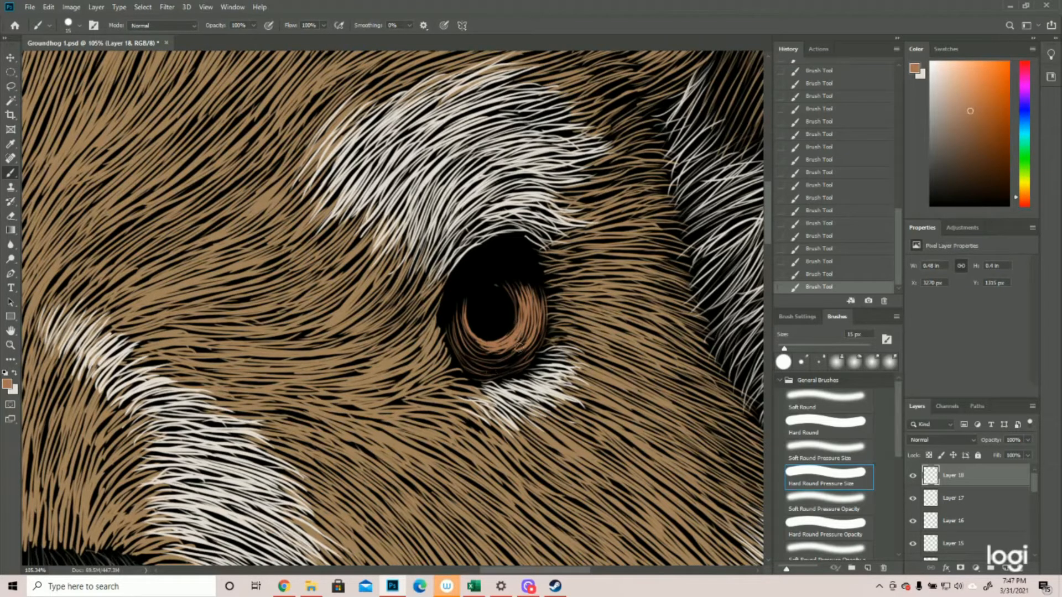
Step: Fill the lower part and inner side of the right-hand iris with dense curved reddish-brown strokes, undoing and repainting one stroke
mouse_move(491, 357)
mouse_down()
mouse_move(520, 339)
mouse_move(488, 355)
mouse_move(475, 345)
mouse_move(504, 364)
mouse_up()
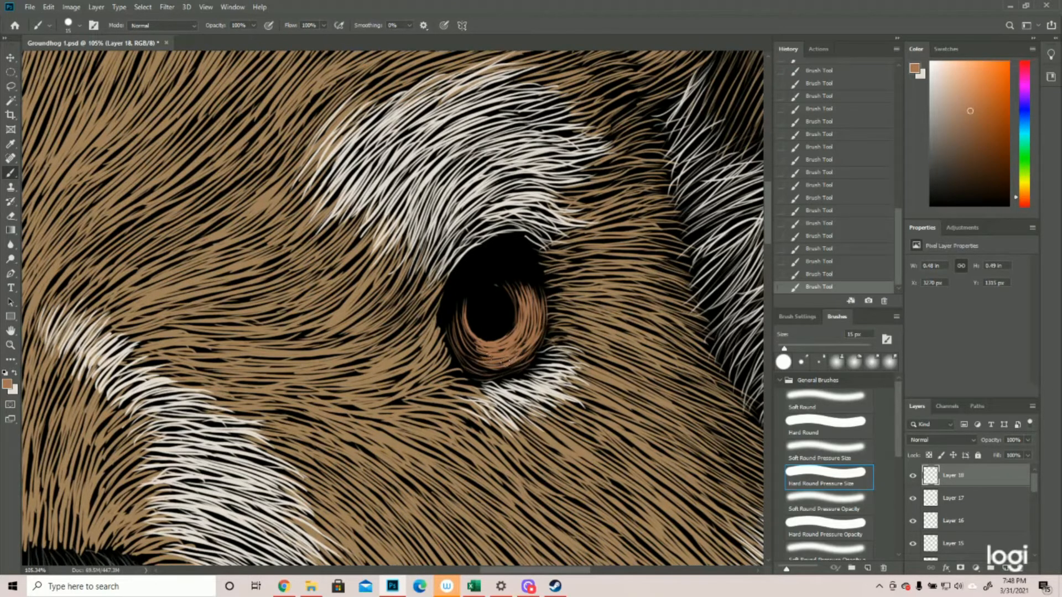
drag(534, 350, 473, 366)
mouse_move(464, 305)
mouse_down()
mouse_move(460, 338)
mouse_move(485, 375)
mouse_up()
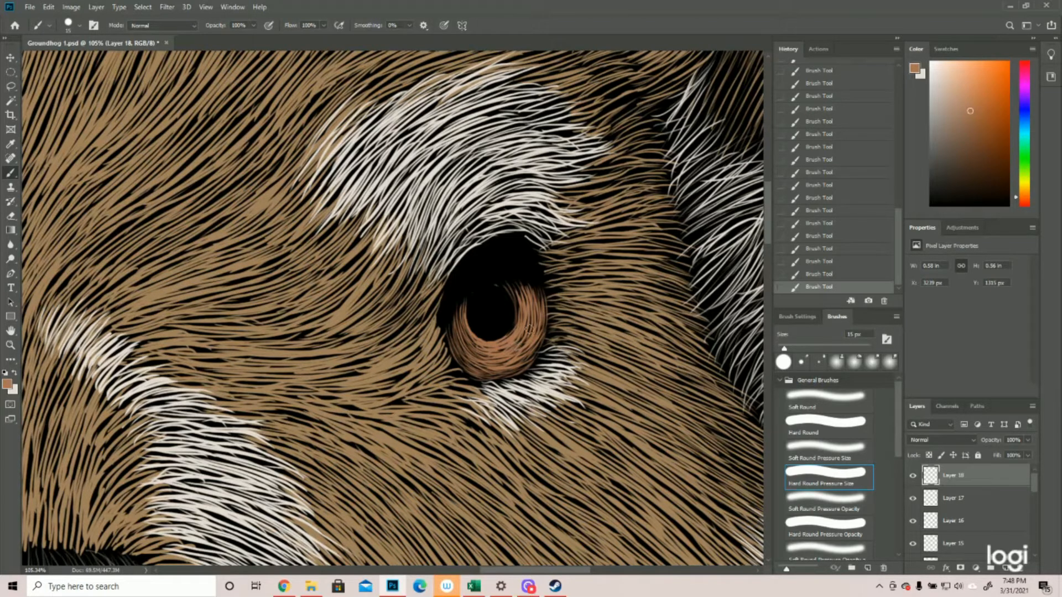
drag(508, 284, 520, 301)
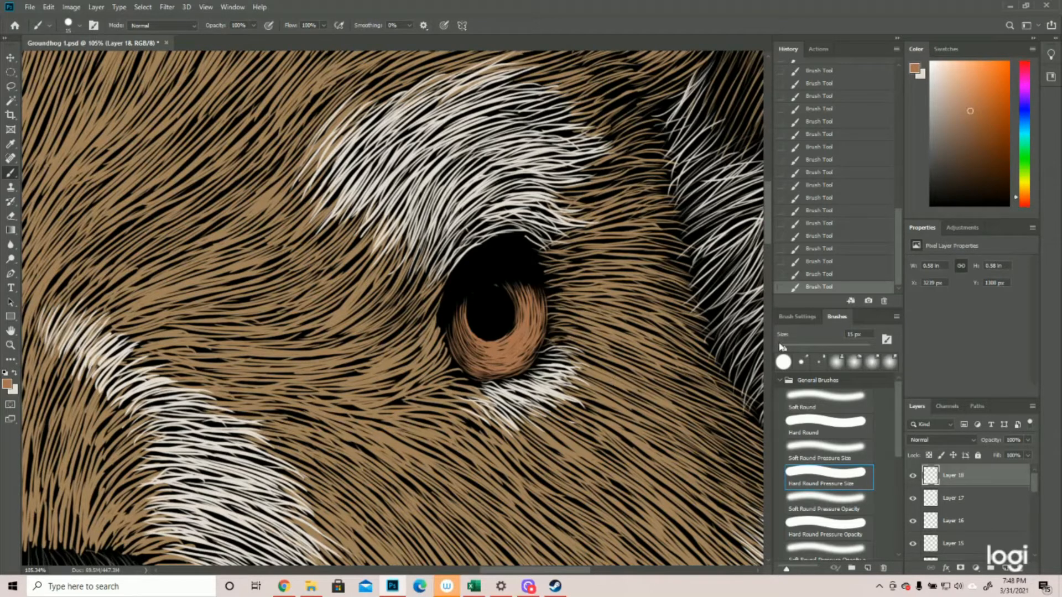
click(817, 276)
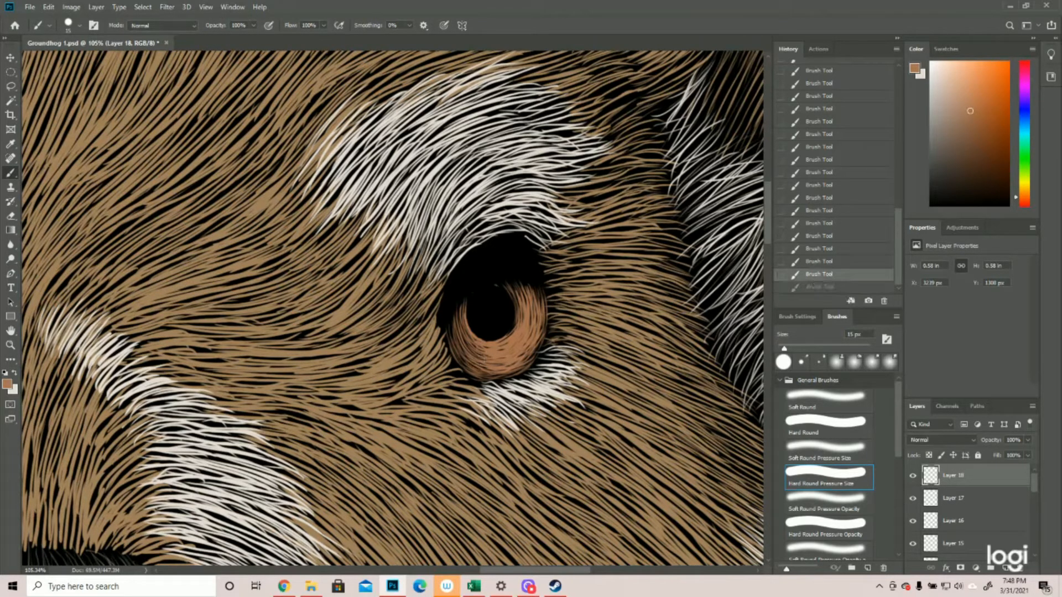
click(469, 362)
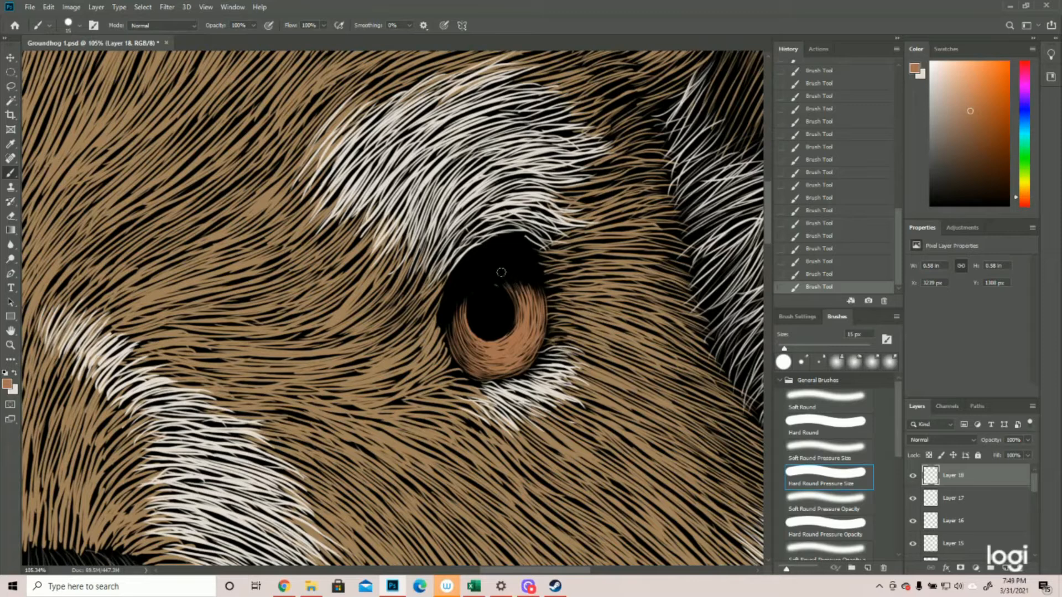
Step: Paint dense reddish-brown strokes around the left-hand eye's pupil and across the iris area below it with the same brush
click(10, 344)
drag(384, 362, 306, 368)
drag(448, 394, 432, 401)
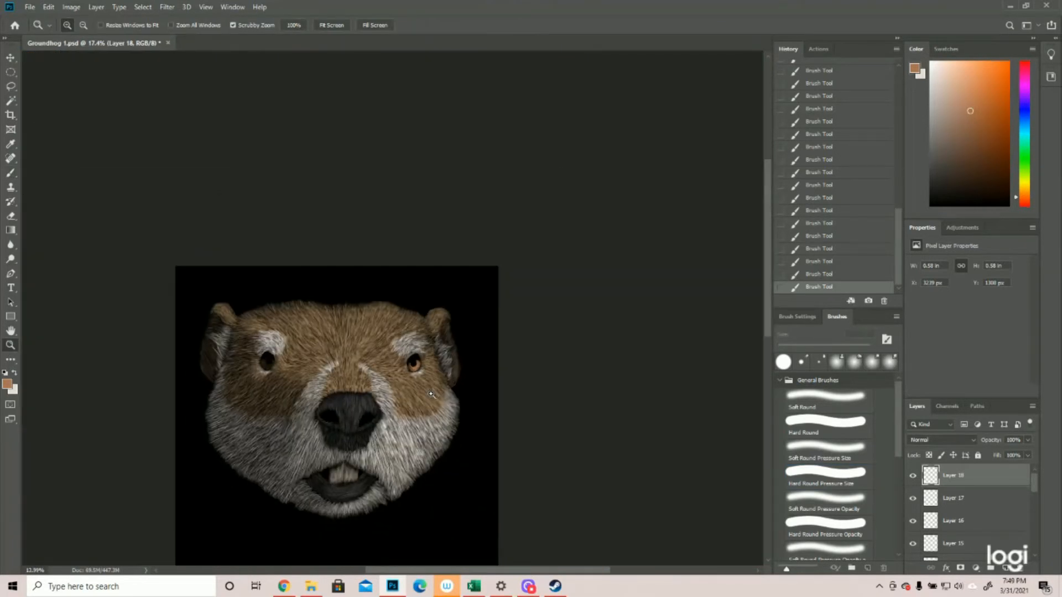
drag(309, 177, 421, 178)
click(11, 173)
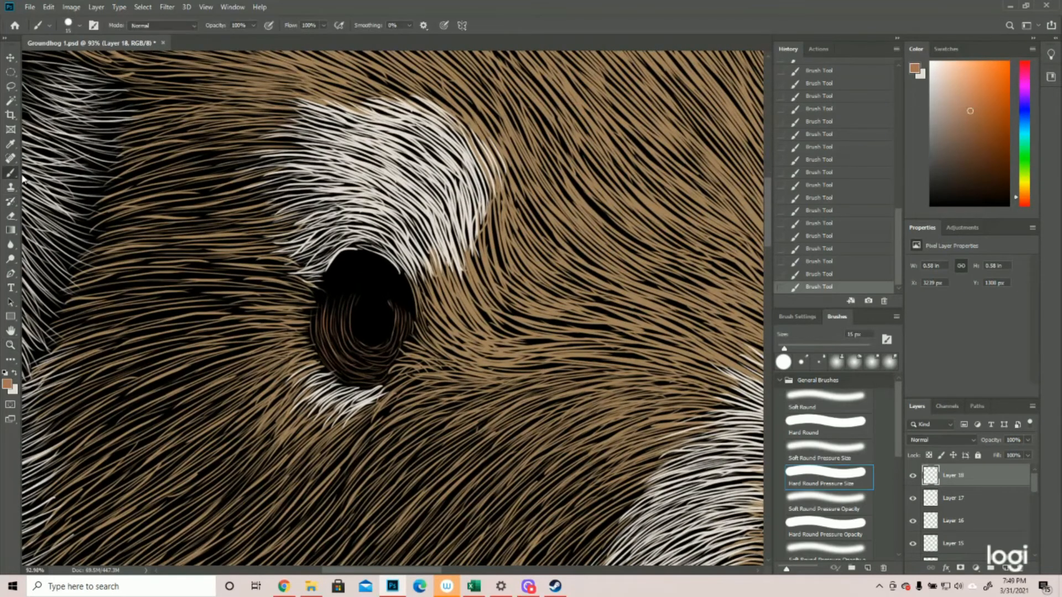
mouse_move(350, 317)
mouse_down()
mouse_move(355, 338)
mouse_move(378, 348)
mouse_up()
mouse_move(401, 314)
mouse_down()
mouse_move(388, 352)
mouse_move(397, 342)
mouse_up()
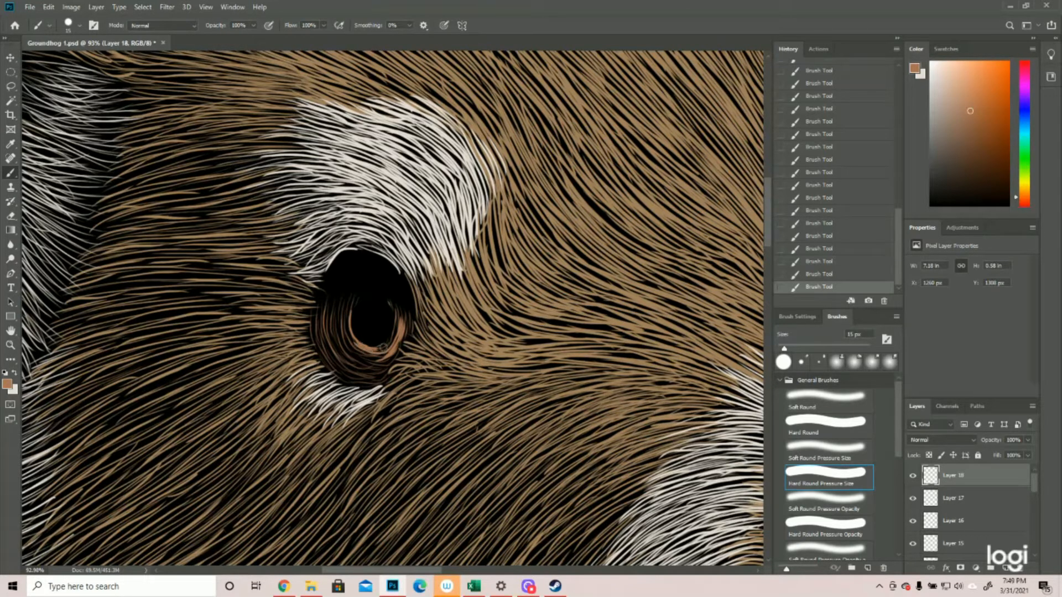
mouse_move(357, 350)
mouse_down()
mouse_move(380, 348)
mouse_move(360, 362)
mouse_move(344, 344)
mouse_move(371, 362)
mouse_move(344, 348)
mouse_move(345, 360)
mouse_move(375, 374)
mouse_move(365, 375)
mouse_up()
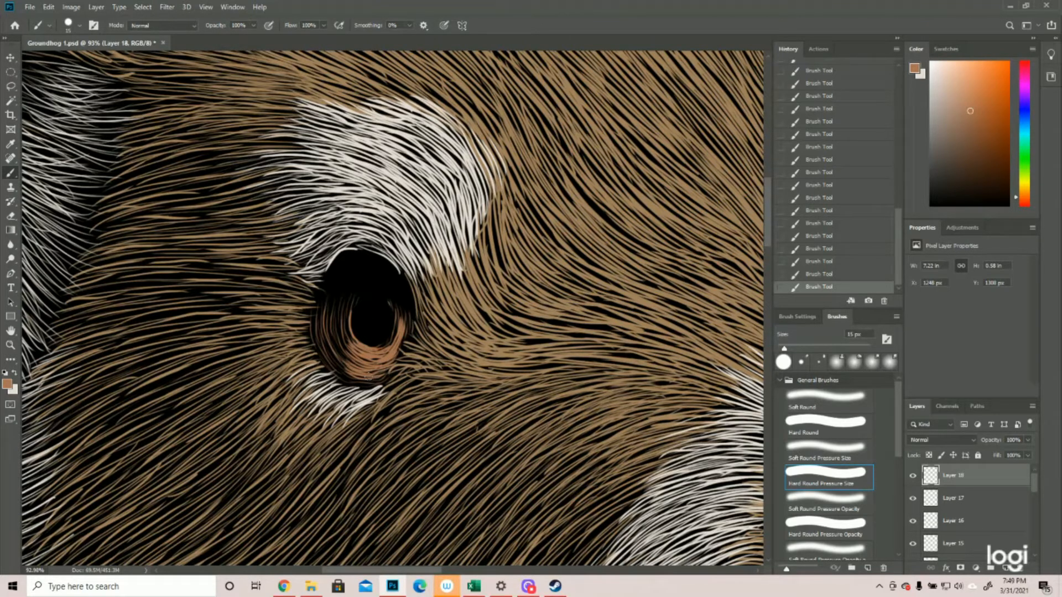
Step: Fill both sides and the lower edge of the left-hand iris with dense curved reddish-brown strokes
drag(408, 328, 399, 357)
mouse_move(415, 322)
mouse_down()
mouse_move(402, 351)
mouse_move(409, 343)
mouse_up()
drag(345, 312, 351, 360)
mouse_move(328, 321)
mouse_down()
mouse_move(344, 368)
mouse_move(370, 386)
mouse_up()
drag(354, 383, 398, 370)
drag(356, 294, 344, 338)
drag(329, 298, 332, 341)
drag(314, 314, 320, 346)
mouse_move(333, 327)
mouse_down()
mouse_move(359, 379)
mouse_move(375, 374)
mouse_up()
drag(326, 357, 336, 372)
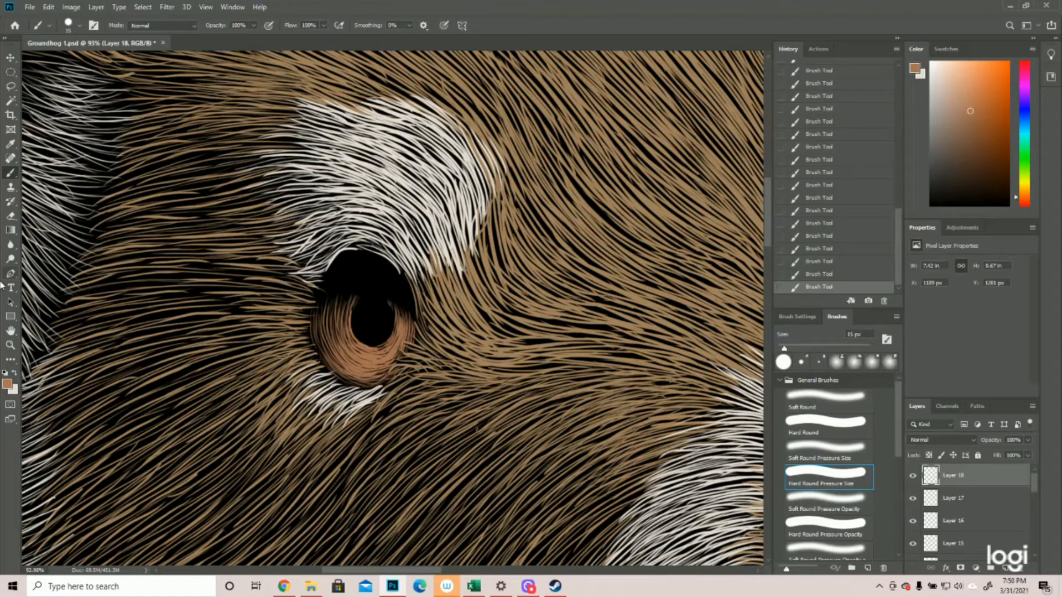
Step: Add a new layer for the eye highlights and set the foreground color to the pale cream e6dcd2
click(11, 346)
drag(381, 312, 338, 321)
drag(515, 377, 497, 377)
drag(419, 141, 415, 171)
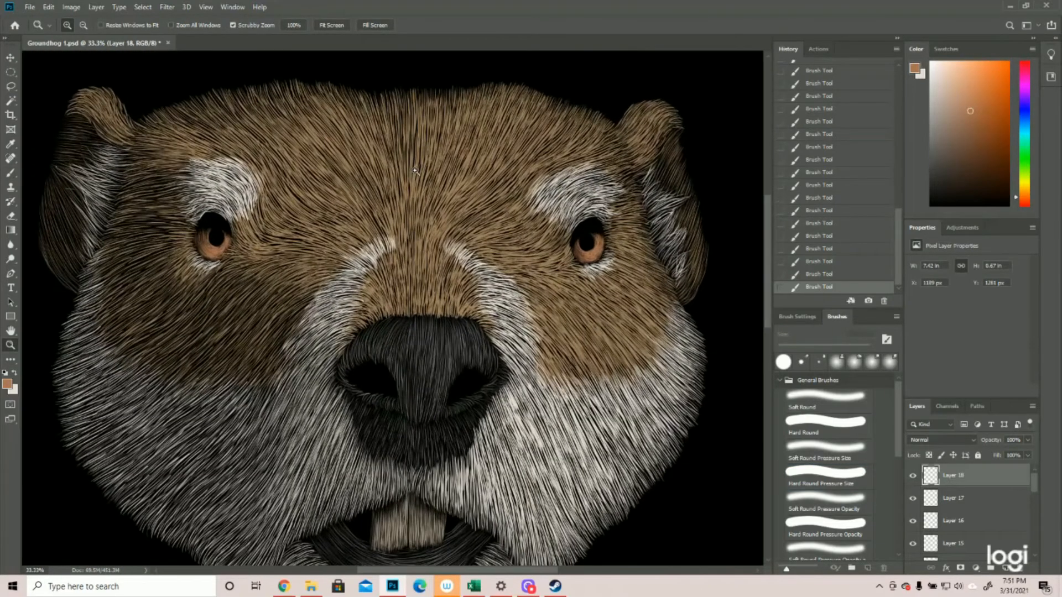
click(1006, 568)
click(7, 384)
click(12, 390)
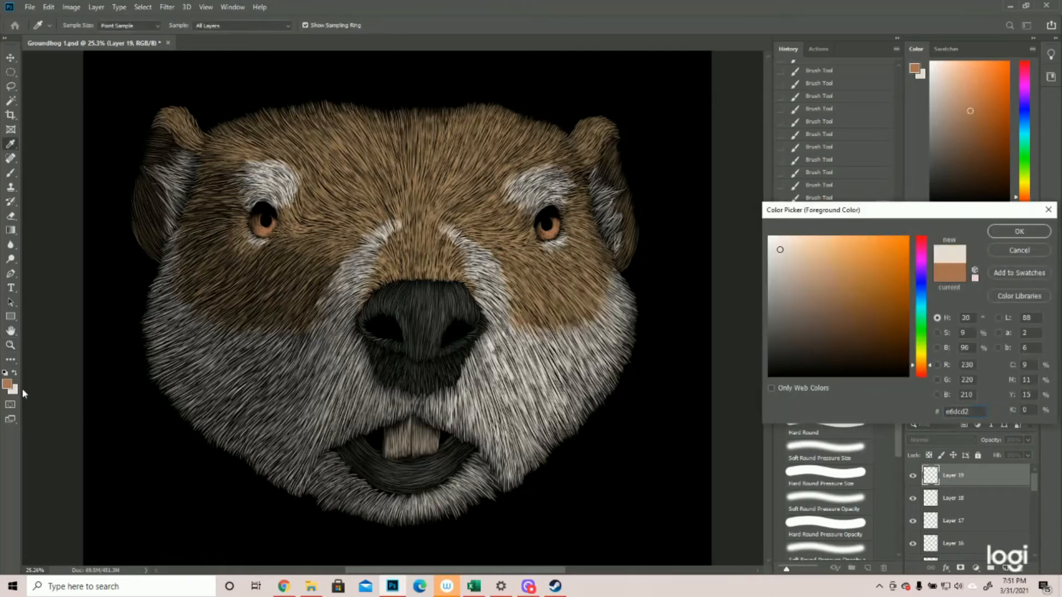
click(1013, 230)
Step: Select a small circle at the right edge of the left-hand pupil and fill it with the foreground color at 100% opacity
key(z)
click(379, 148)
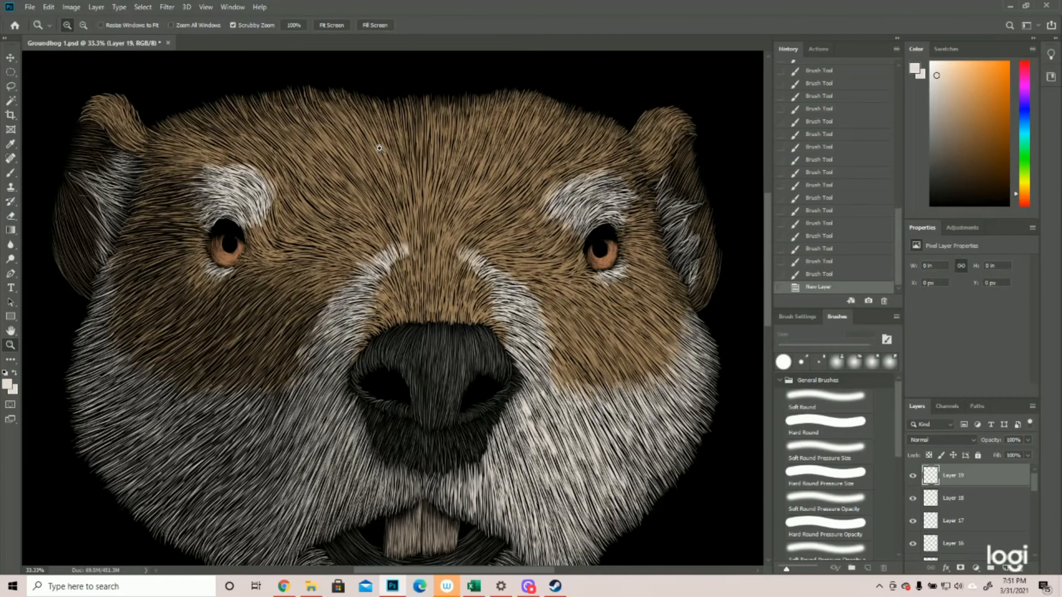
click(380, 148)
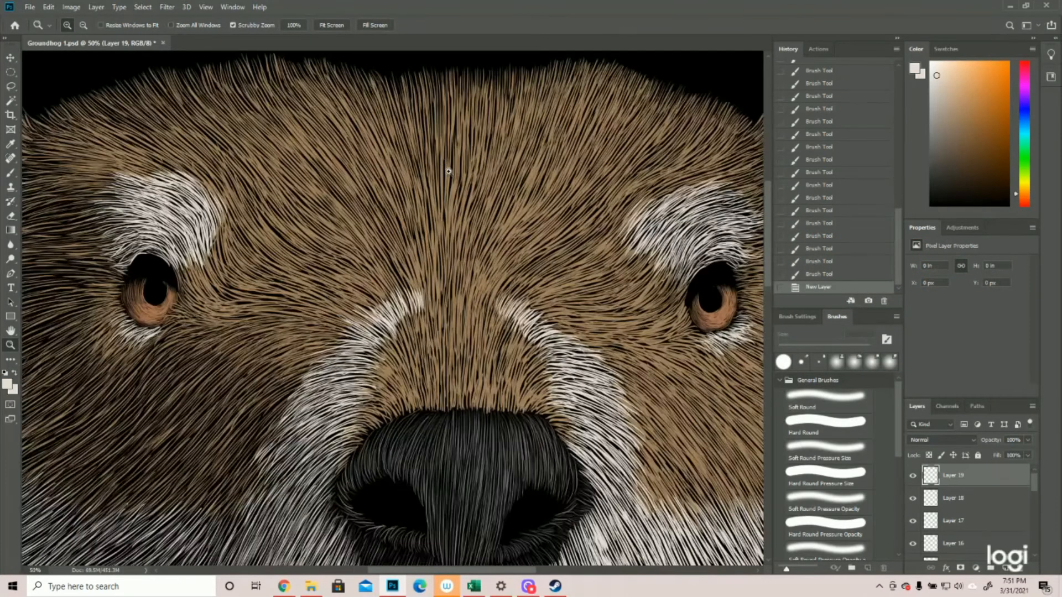
click(10, 75)
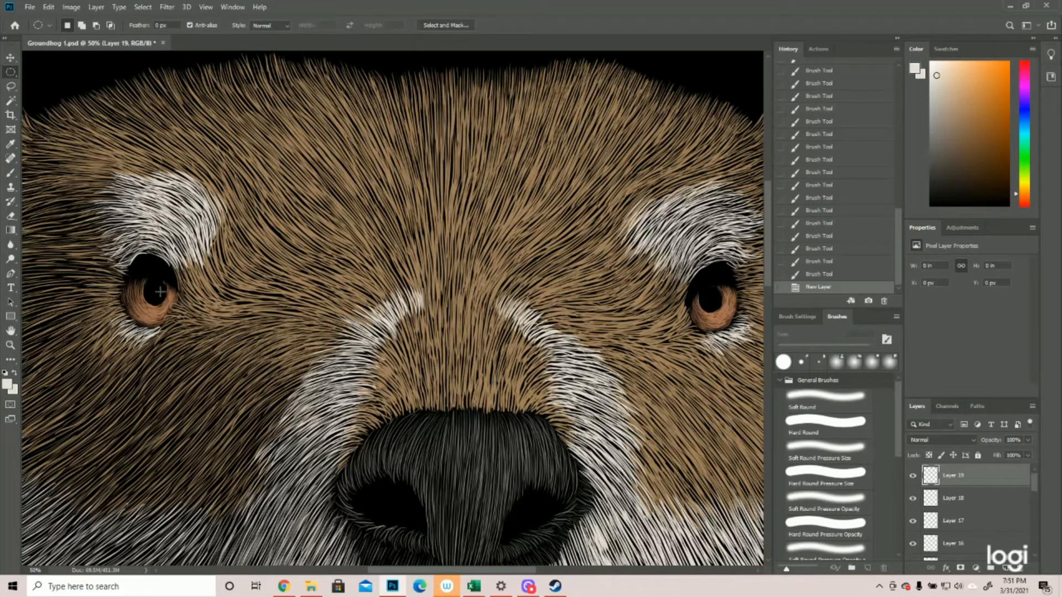
drag(160, 292, 173, 280)
click(50, 9)
click(73, 179)
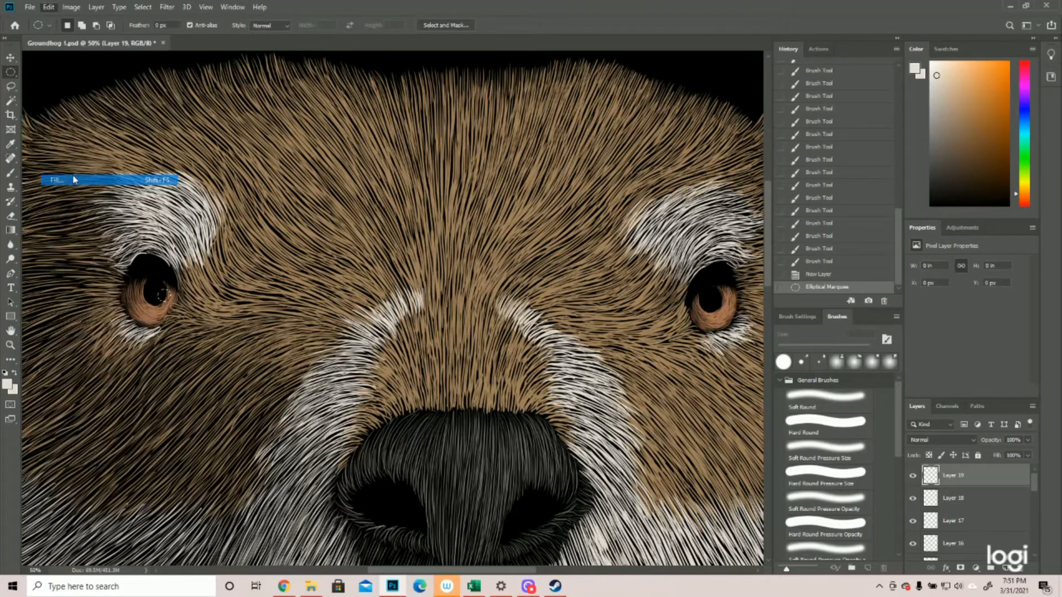
click(555, 157)
click(512, 175)
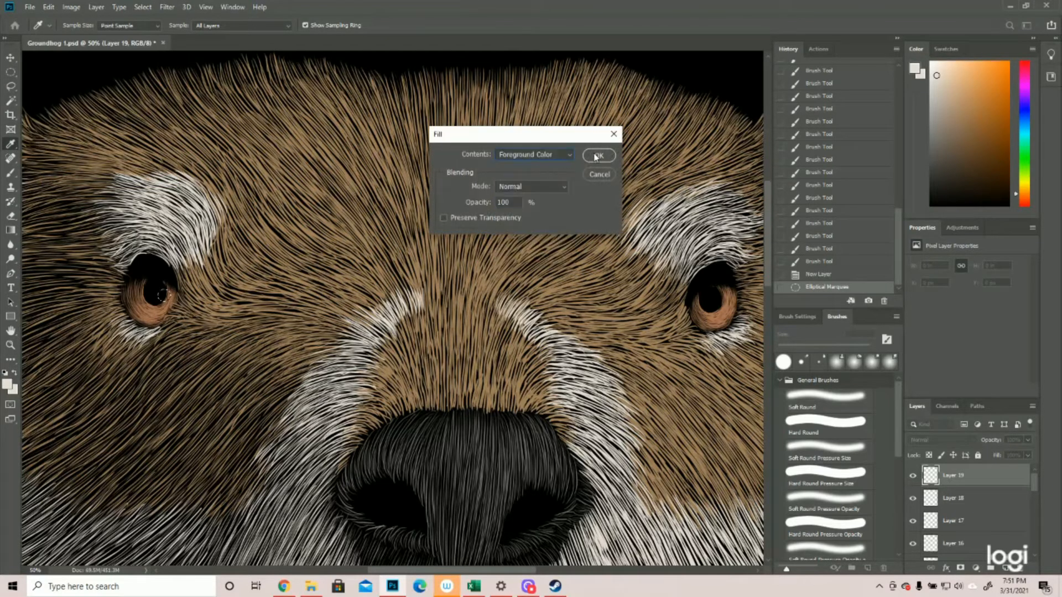
click(600, 156)
Step: Move the circular selection to the matching spot in the right-hand eye, fill it with the foreground color, and deselect
drag(166, 297, 720, 299)
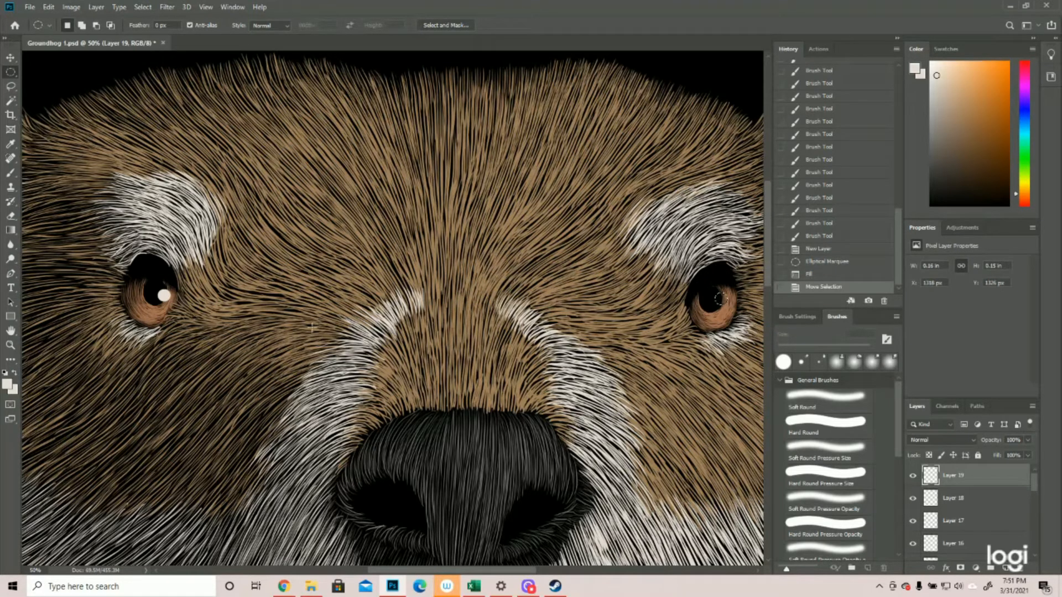
click(48, 7)
click(83, 180)
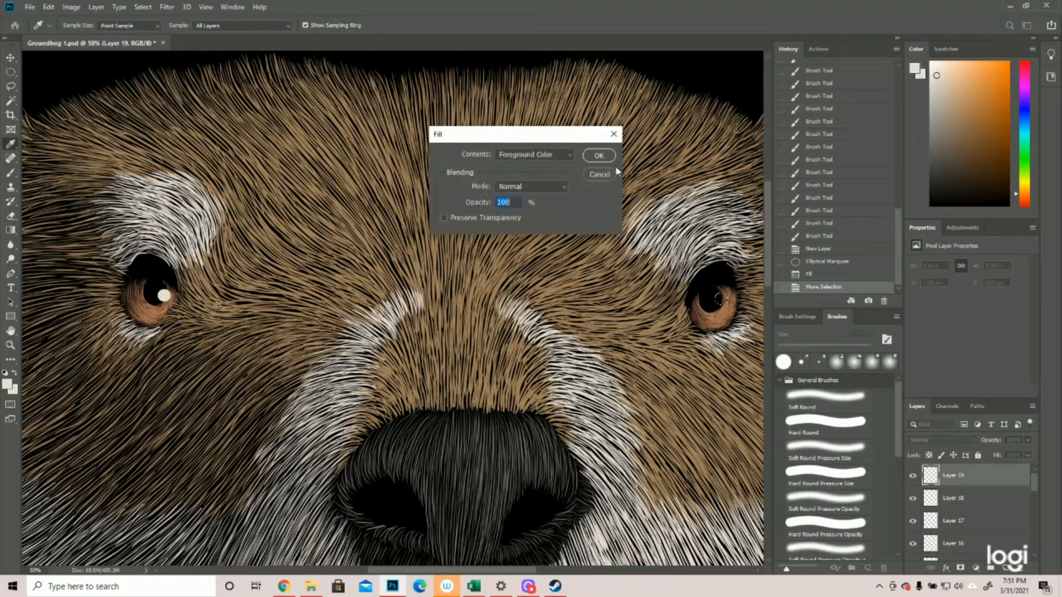
click(598, 155)
click(142, 8)
click(144, 29)
Step: Nudge the layer with both eye highlights slightly upward in small increments
click(10, 345)
drag(351, 313, 307, 288)
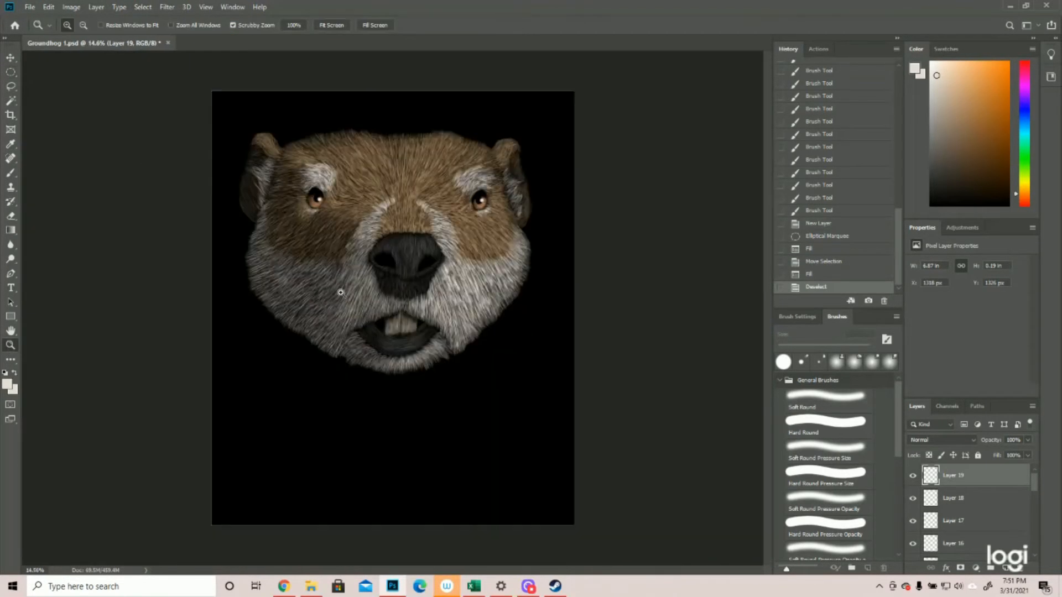
click(417, 125)
click(417, 124)
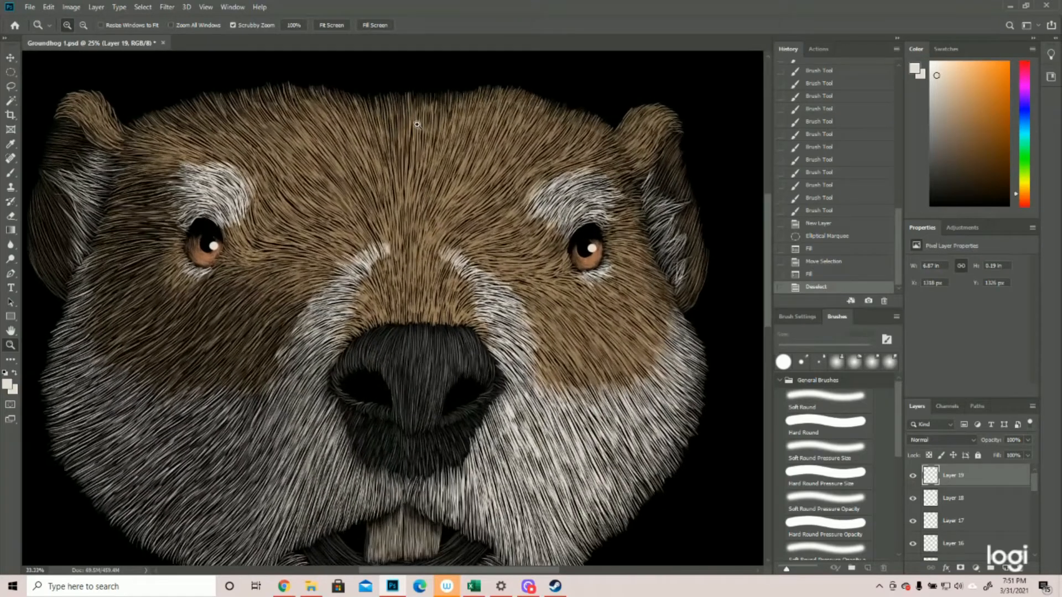
click(417, 125)
click(10, 58)
key(Up)
key(Up)
key(Up)
key(Up)
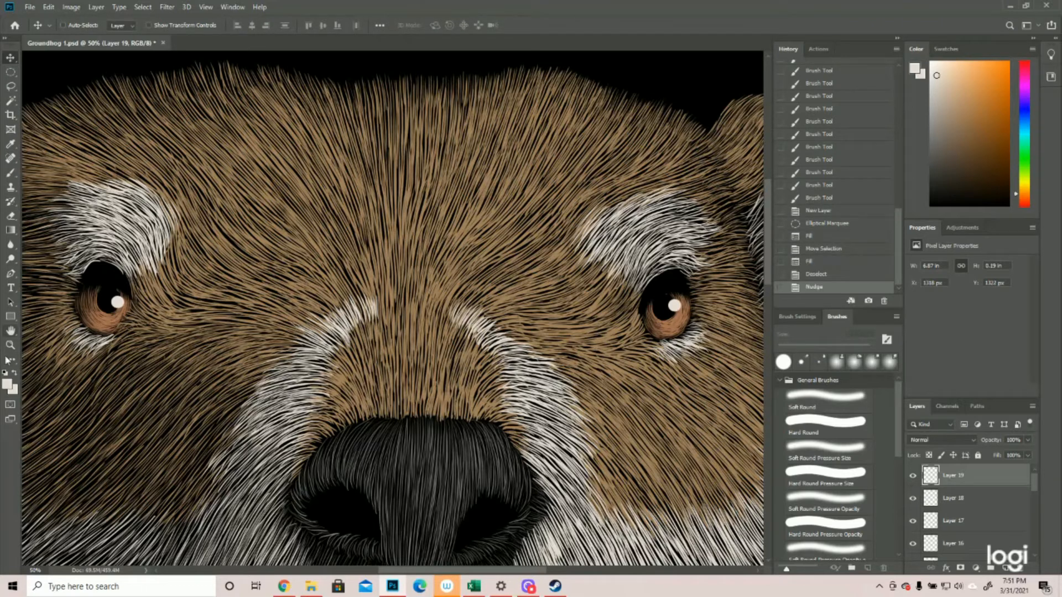
Step: Save the groundhog portrait with the eye highlights finished
click(11, 344)
key(ctrl+0)
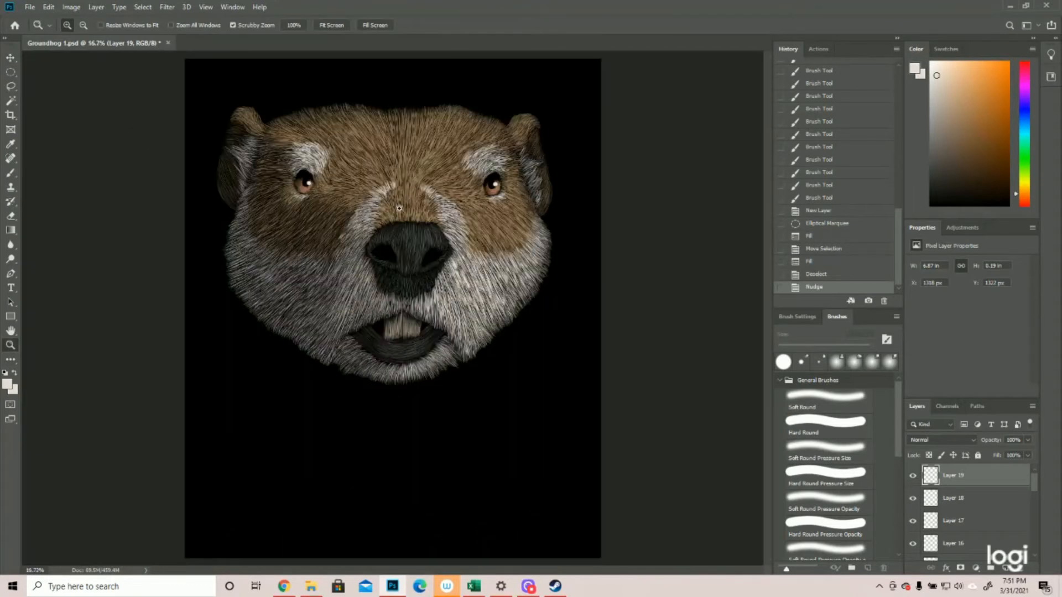
click(401, 146)
click(29, 7)
click(47, 119)
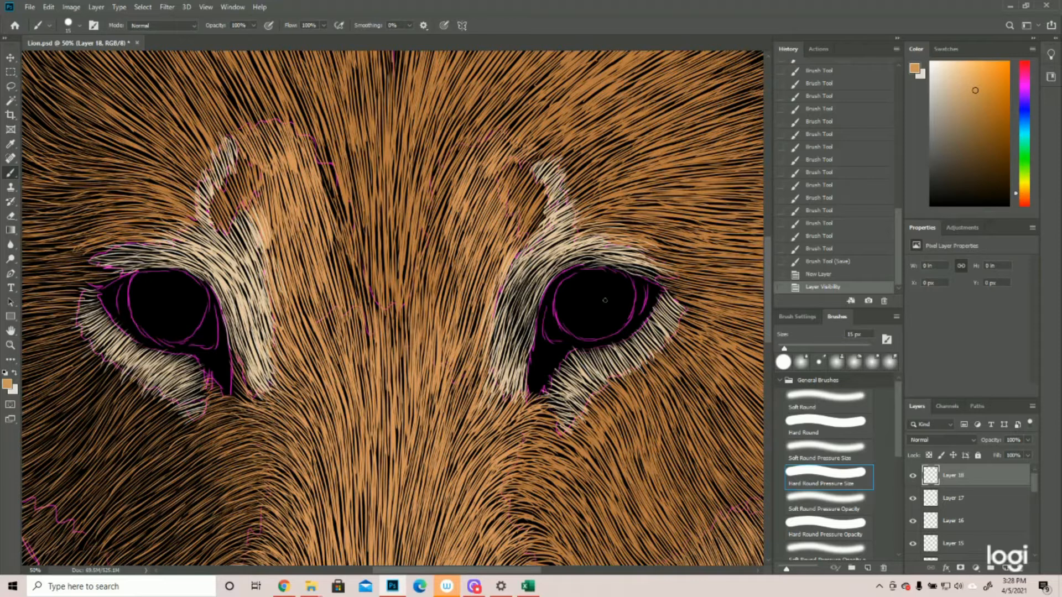
Step: In Lion.psd, brush a small U-shaped pupil outline in the right-hand eye and nudge it slightly toward the nose
mouse_move(603, 295)
mouse_down()
mouse_move(600, 312)
mouse_move(597, 304)
mouse_up()
click(10, 57)
key(Left)
key(Left)
key(Left)
key(Left)
key(Left)
key(Left)
key(Left)
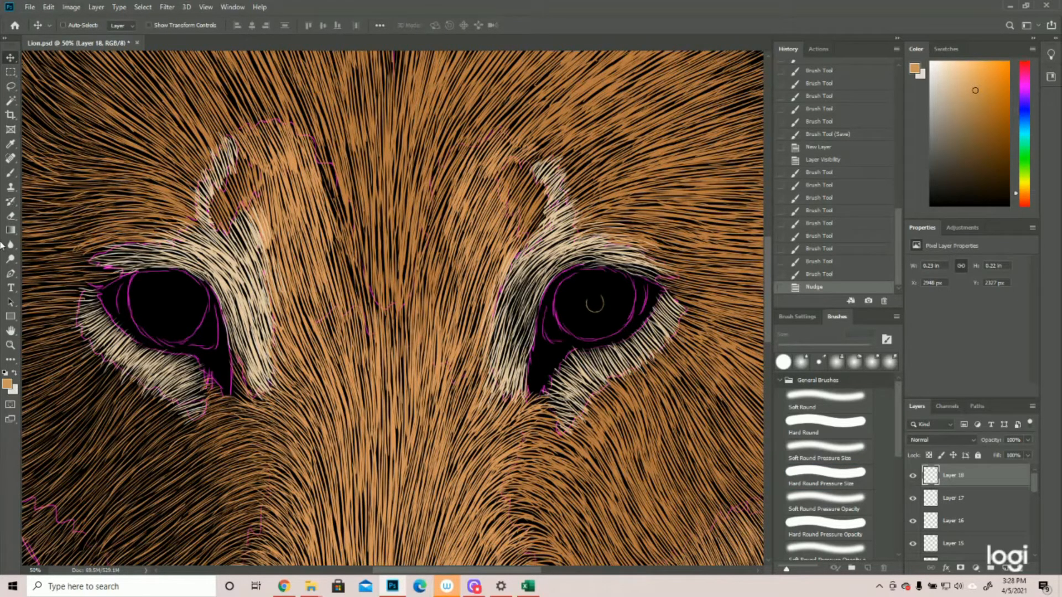
Step: Brush a matching U-shaped pupil outline in the left-hand eye with the 15 px brush
click(10, 175)
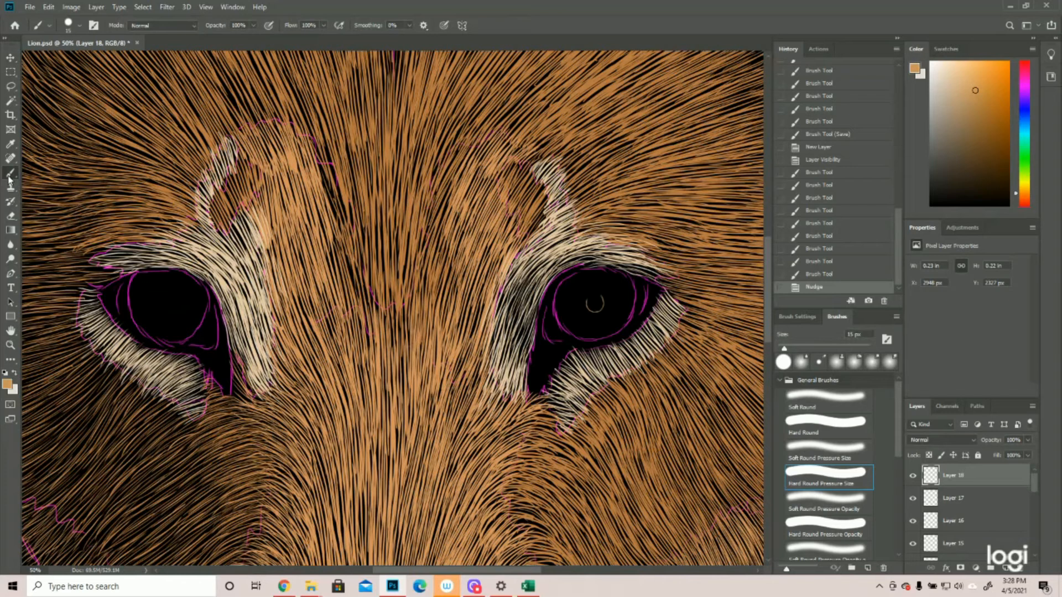
click(183, 307)
mouse_move(185, 303)
mouse_down()
mouse_move(178, 318)
mouse_move(166, 314)
mouse_move(172, 306)
mouse_up()
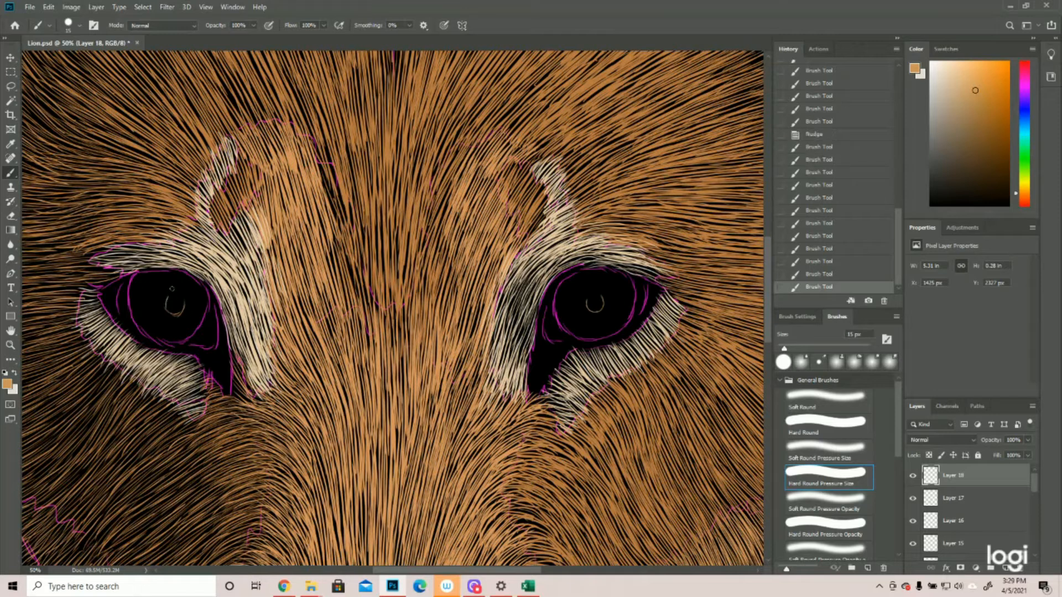
Step: Paint short hatch strokes in the right-hand eye's iris, on the side of the pupil nearer the nose
click(10, 344)
scroll(342, 355, down, 5)
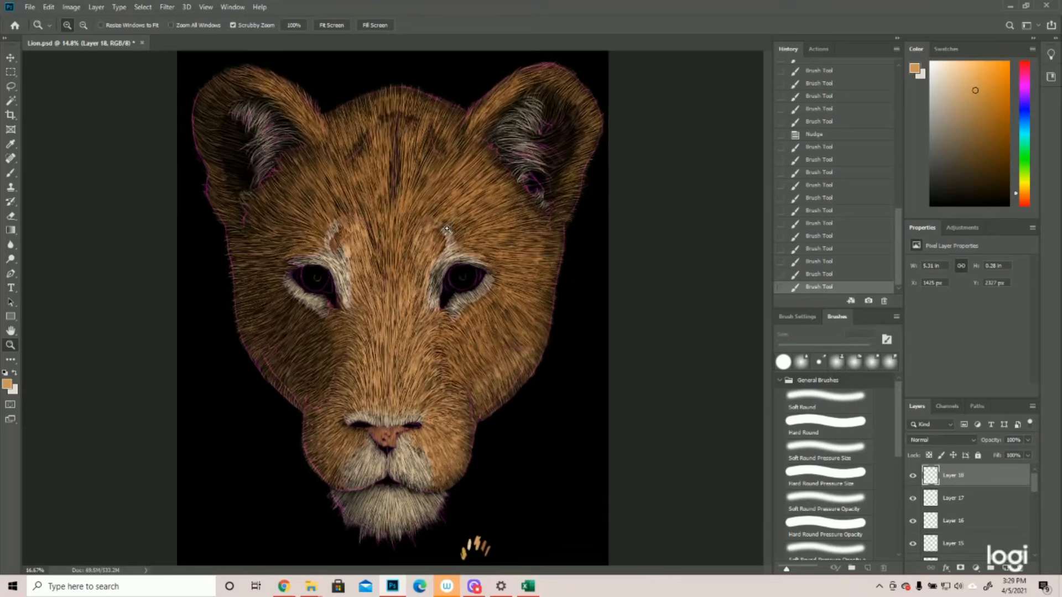
scroll(447, 228, up, 5)
click(9, 173)
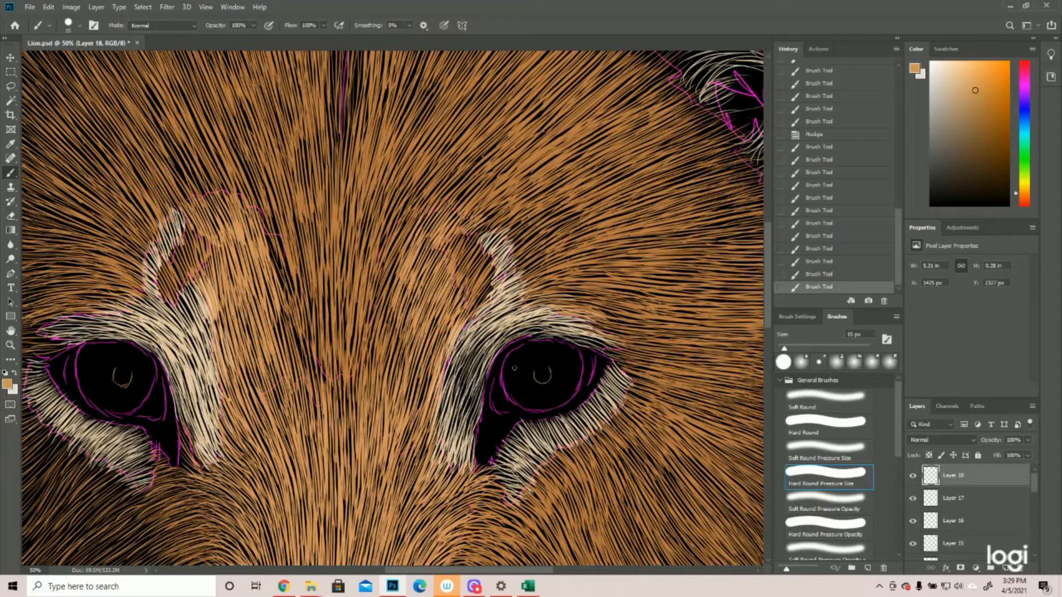
drag(535, 368, 517, 397)
mouse_move(578, 371)
mouse_down()
mouse_move(539, 365)
mouse_move(508, 387)
mouse_up()
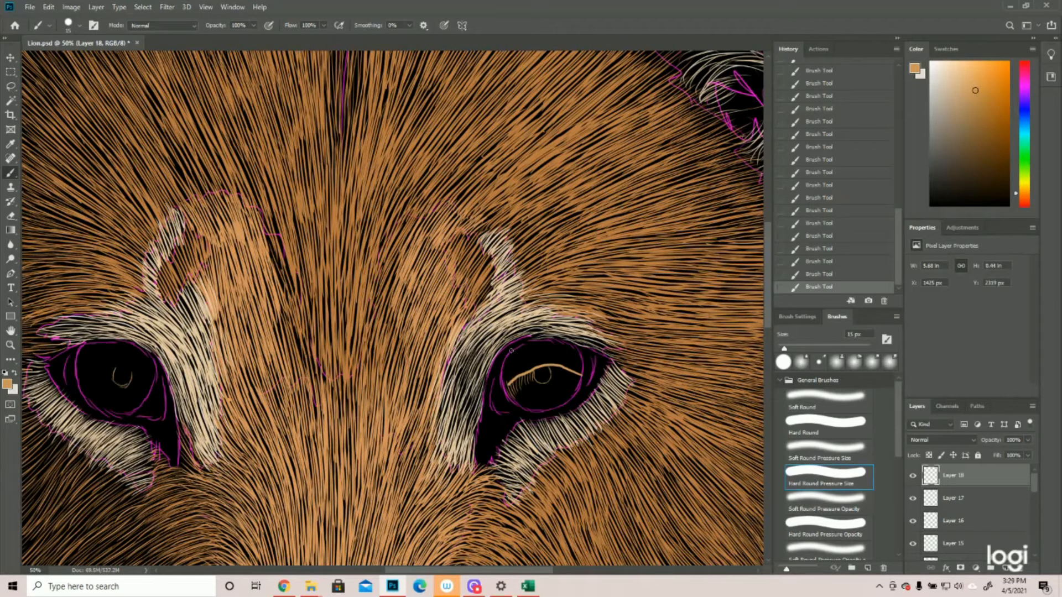
mouse_move(508, 349)
mouse_down()
mouse_move(524, 369)
mouse_move(548, 372)
mouse_move(563, 338)
mouse_up()
key(ctrl+z)
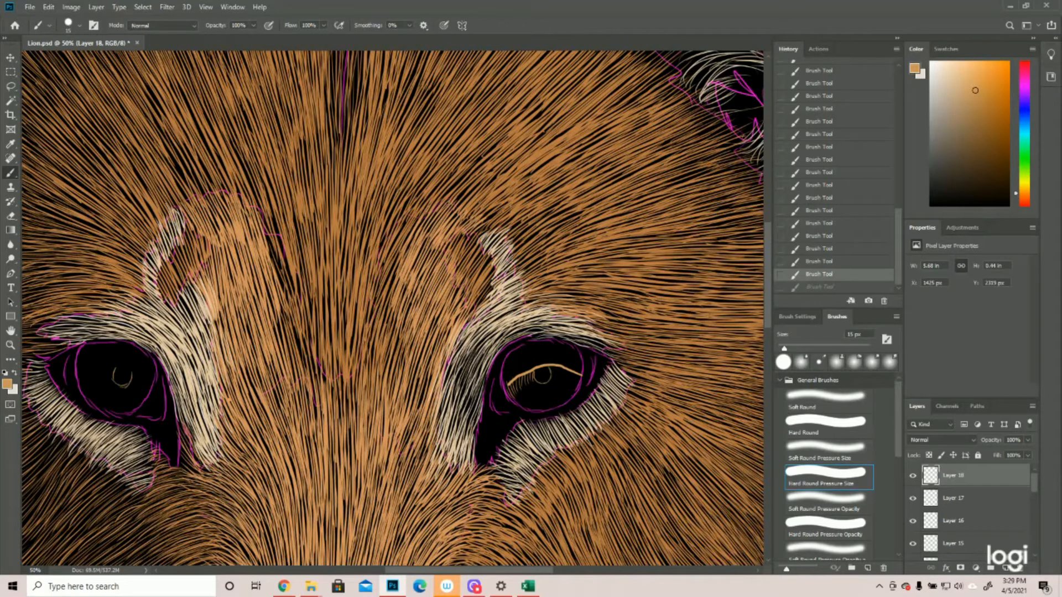
click(822, 263)
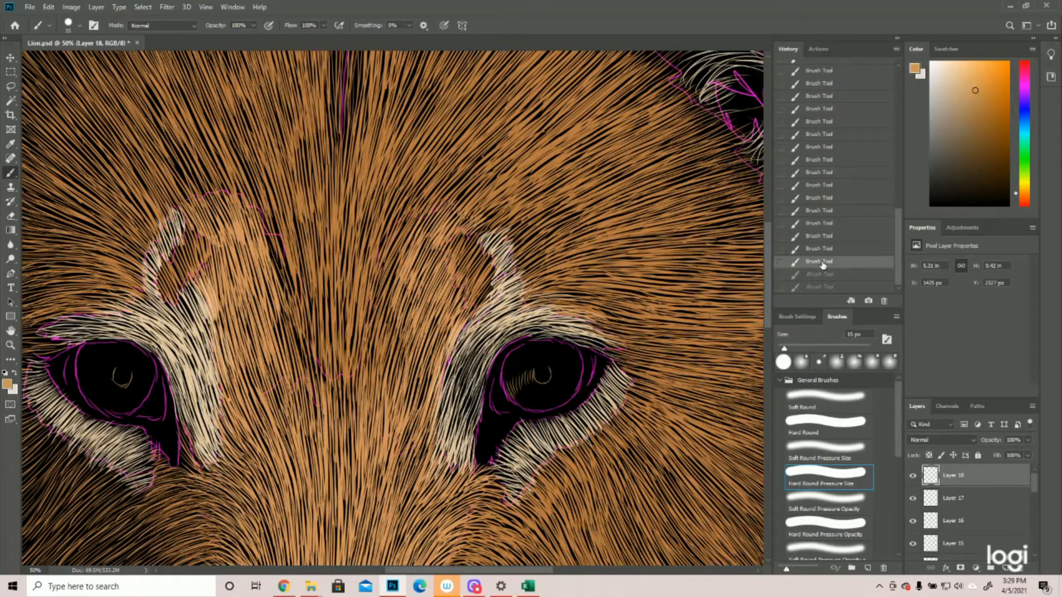
Step: Add short hatch strokes to the outer side of the right-hand iris and along the upper edge of the left-hand iris
mouse_move(551, 366)
mouse_down()
mouse_move(549, 378)
mouse_move(577, 383)
mouse_up()
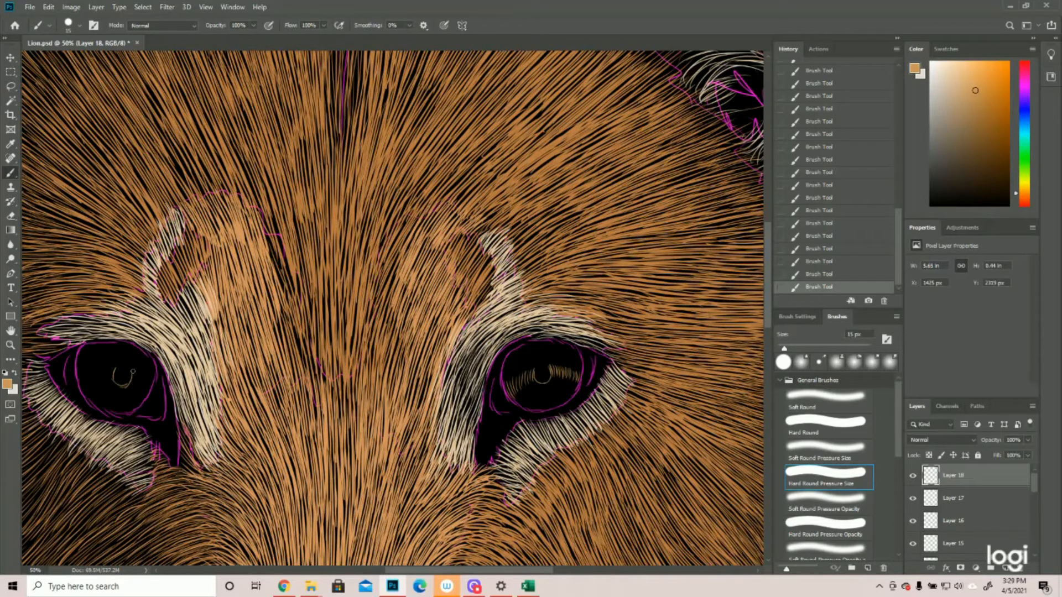
mouse_move(133, 369)
mouse_down()
mouse_move(142, 396)
mouse_move(149, 383)
mouse_move(112, 358)
mouse_move(112, 383)
mouse_up()
drag(92, 363, 78, 375)
Step: Outline the lower edge of the iris in both eyes with thin curved strokes
drag(519, 400, 531, 410)
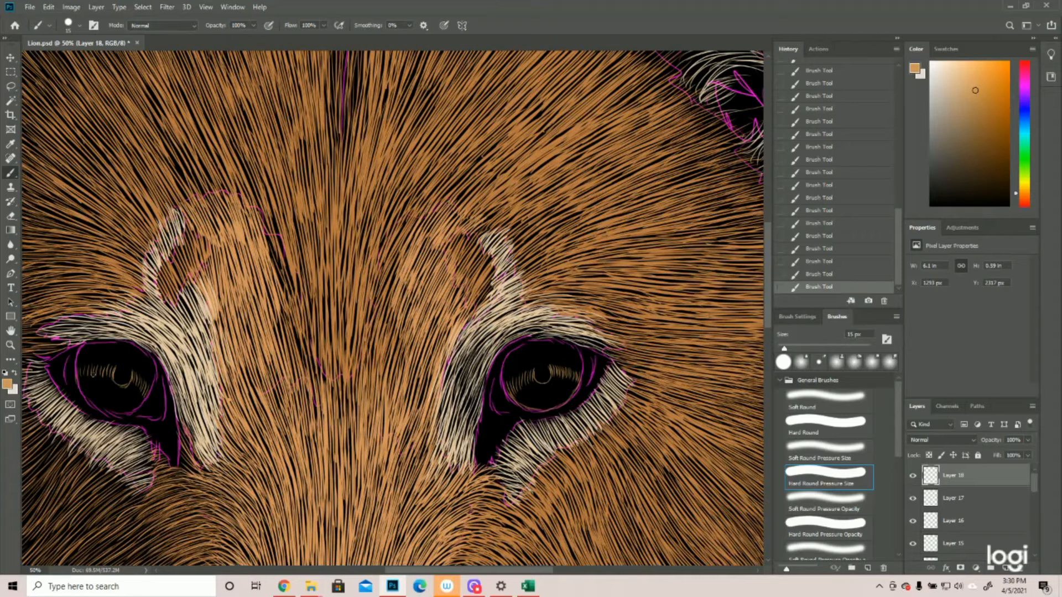
click(805, 261)
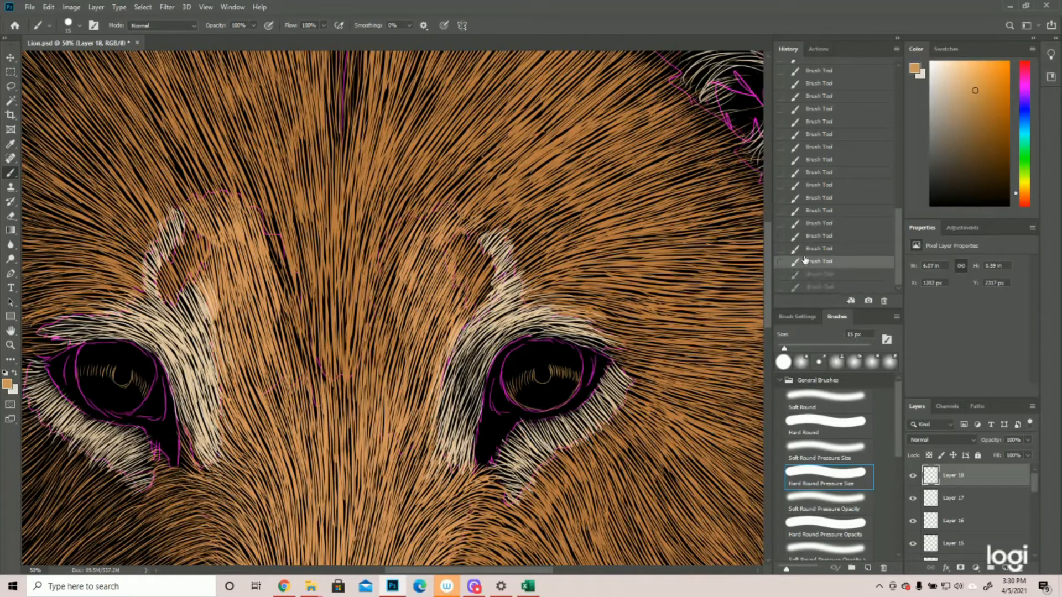
key(ctrl+shift+z)
key(ctrl+shift+z)
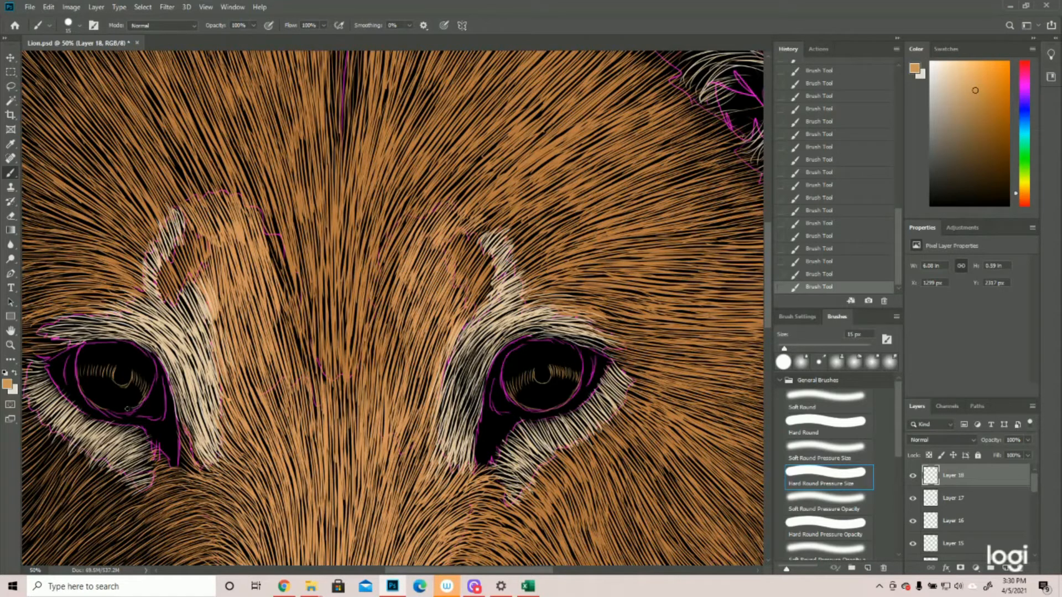
drag(103, 406, 137, 409)
Step: Hide the magenta sketch on Layer 4 and fill the right-hand iris with curved strokes around the pupil
scroll(920, 511, down, 8)
click(913, 504)
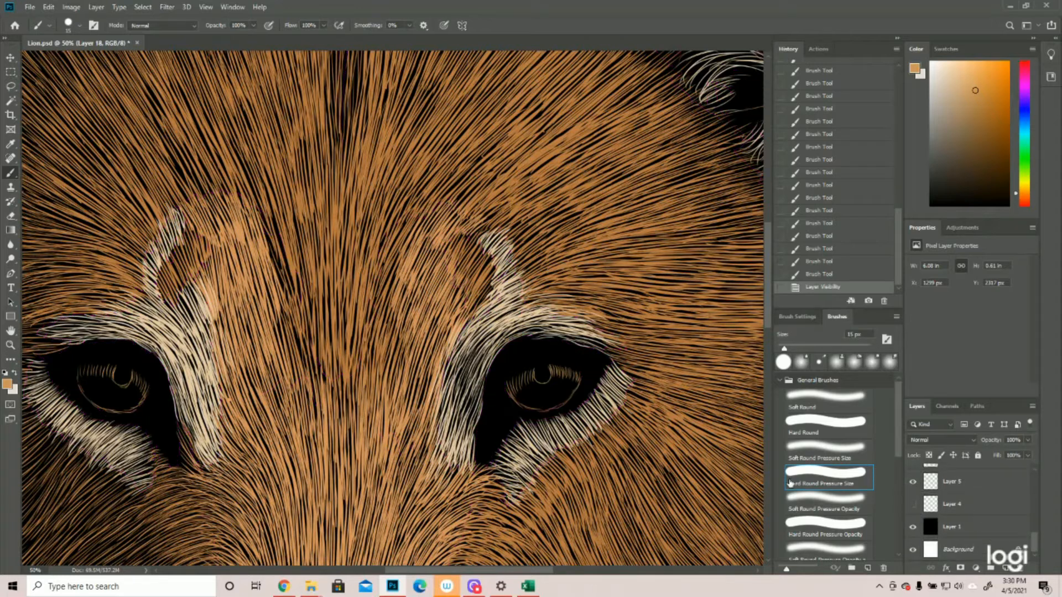
drag(535, 381, 540, 385)
drag(537, 382, 551, 381)
drag(553, 379, 560, 390)
drag(569, 382, 562, 395)
drag(568, 384, 563, 393)
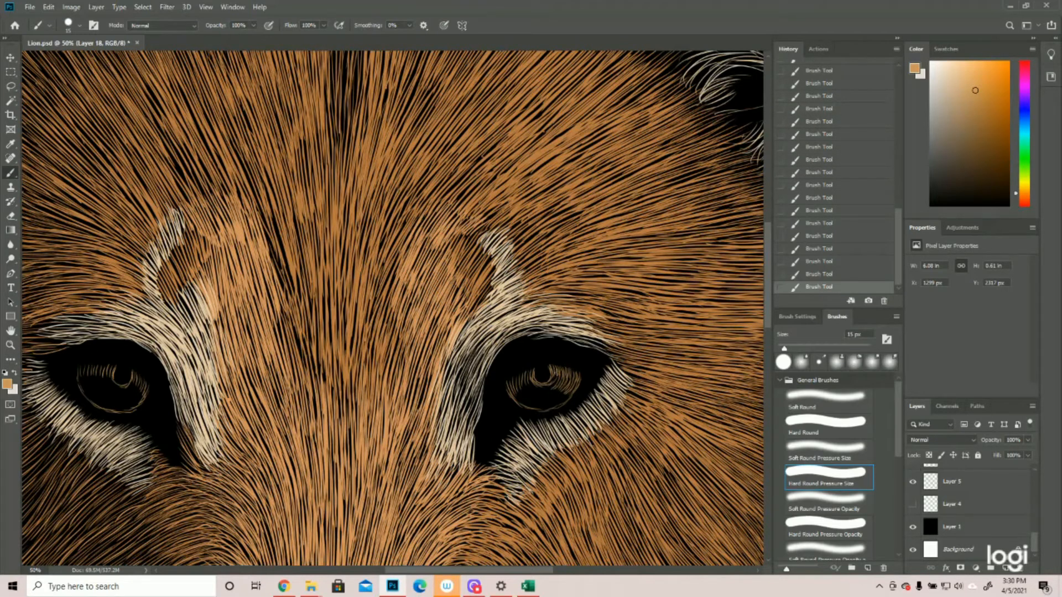
mouse_move(536, 386)
mouse_down()
mouse_move(527, 380)
mouse_move(530, 392)
mouse_up()
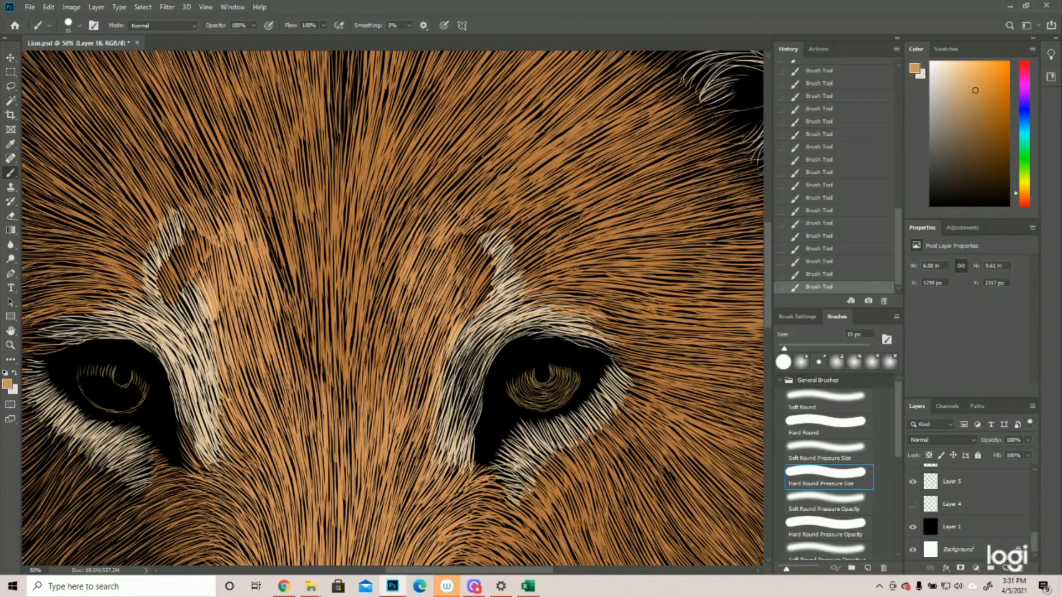
Step: Fill the left-hand iris with curved strokes around the pupil to match the other eye
click(10, 344)
drag(498, 387, 476, 391)
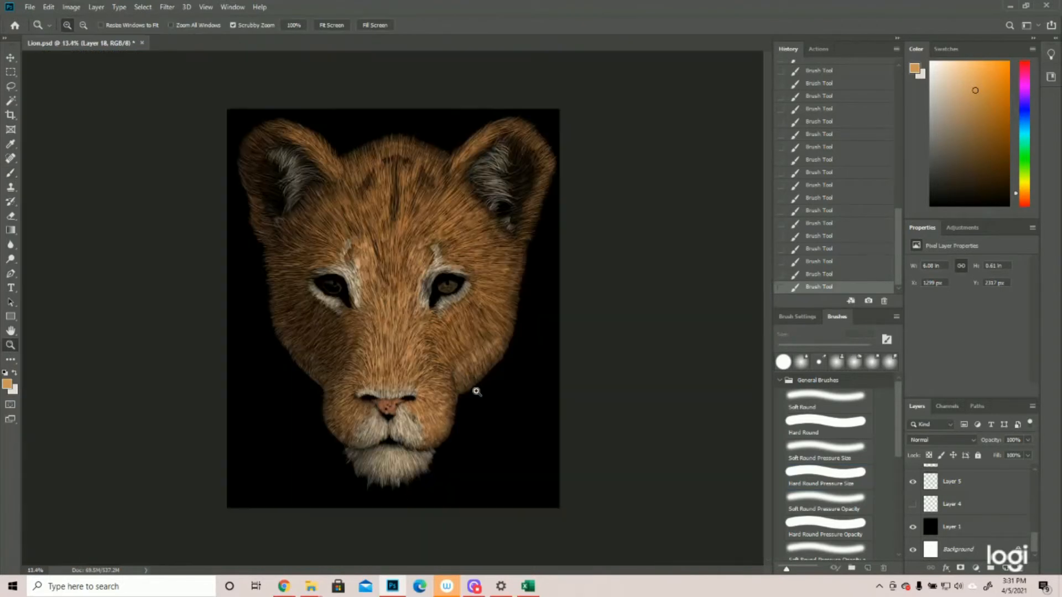
click(354, 261)
click(10, 172)
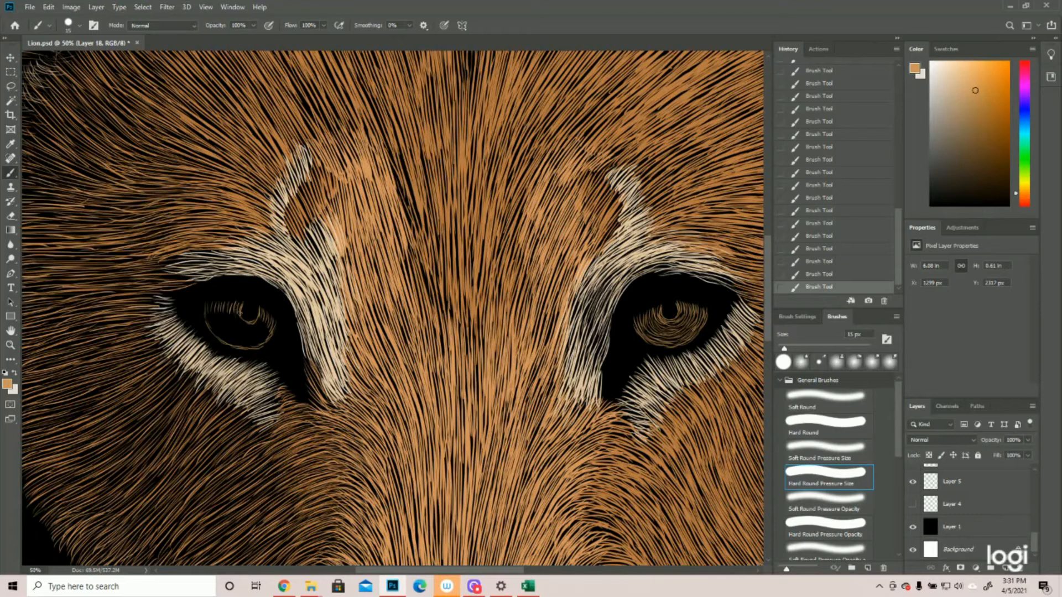
mouse_move(235, 317)
mouse_down()
mouse_move(259, 322)
mouse_move(252, 329)
mouse_move(266, 317)
mouse_move(258, 342)
mouse_move(213, 308)
mouse_move(246, 347)
mouse_up()
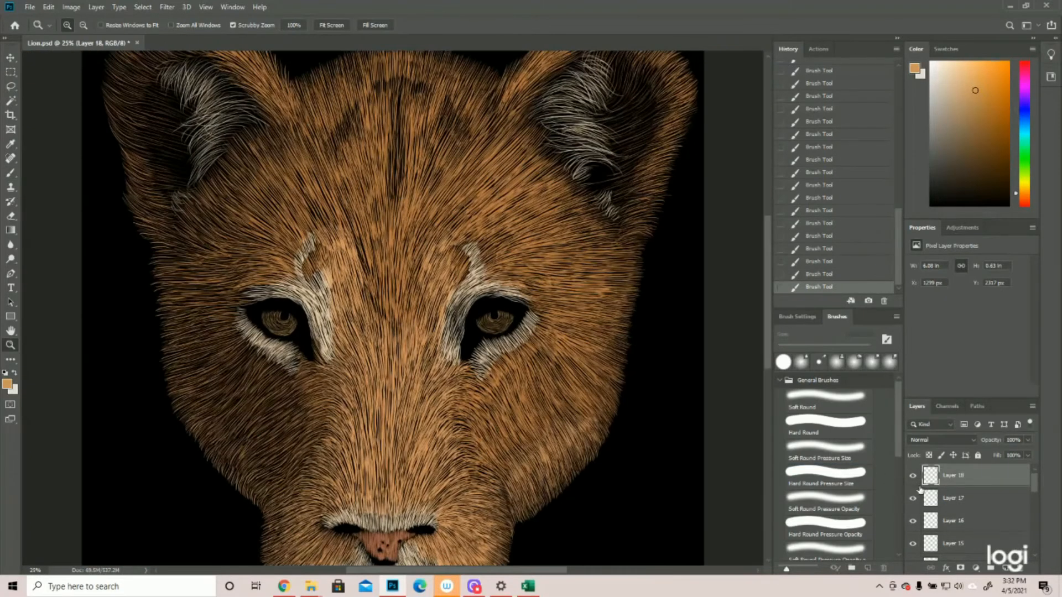
Step: Select a small ellipse over the left-hand pupil and clear the strokes inside it
click(371, 299)
click(371, 299)
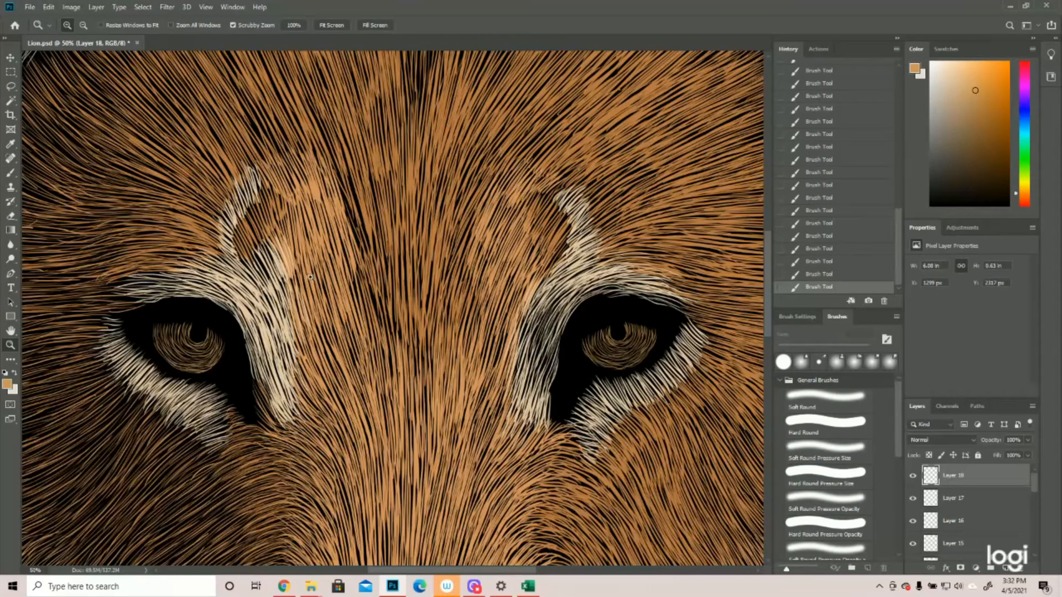
click(11, 72)
click(43, 84)
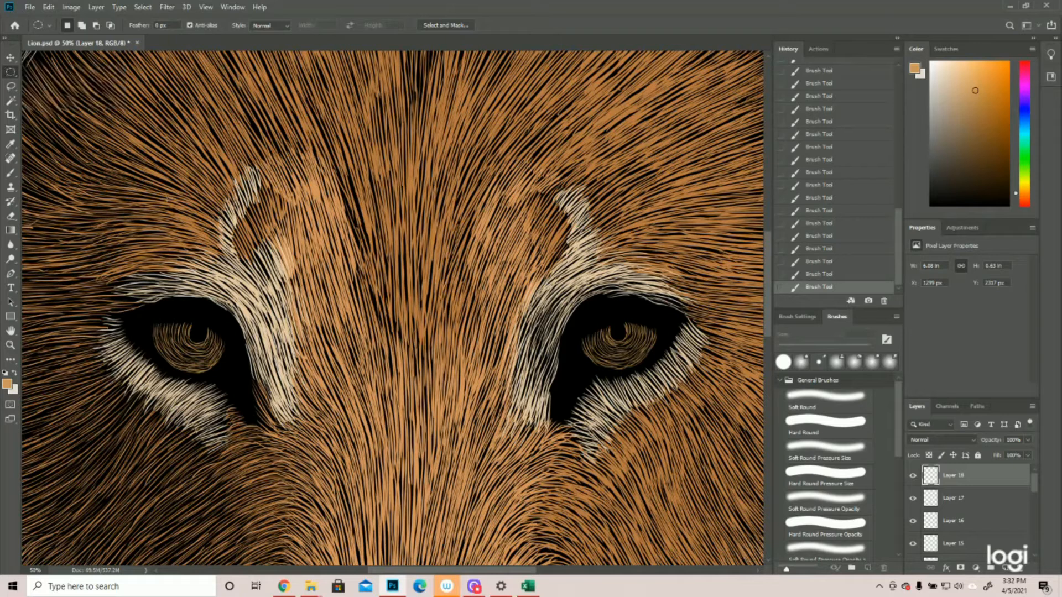
drag(189, 317, 201, 339)
key(Delete)
Step: Move the elliptical selection to the right-hand pupil, clear the strokes inside it, and deselect
drag(201, 335, 620, 332)
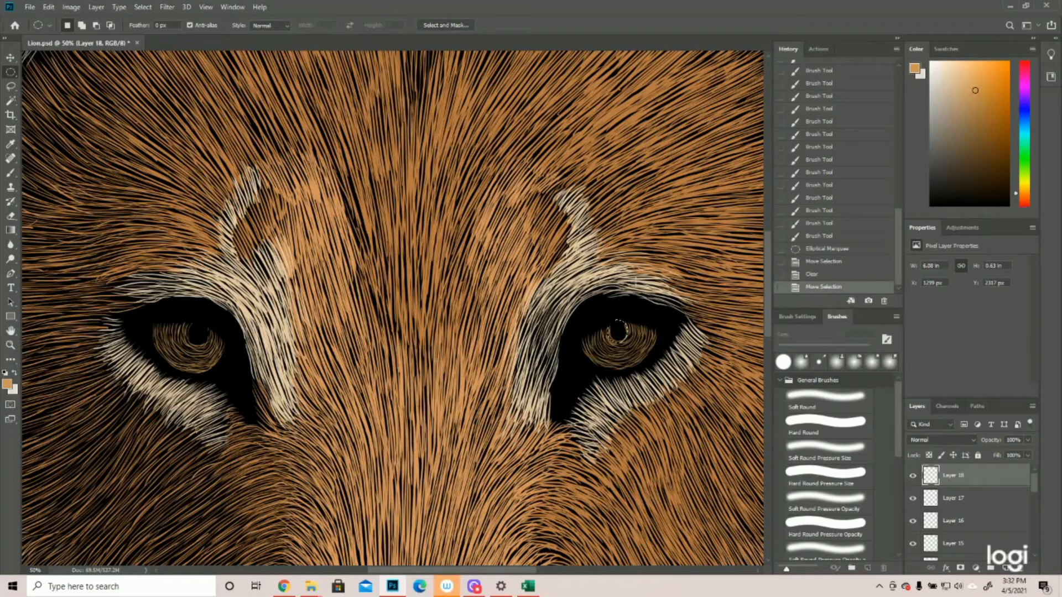
key(Delete)
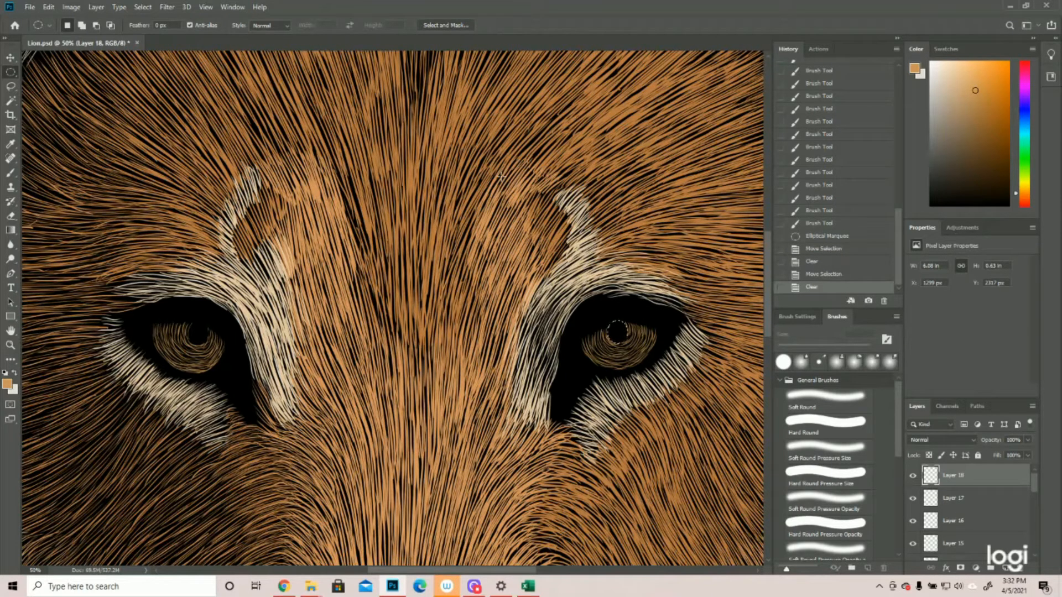
click(138, 7)
click(154, 29)
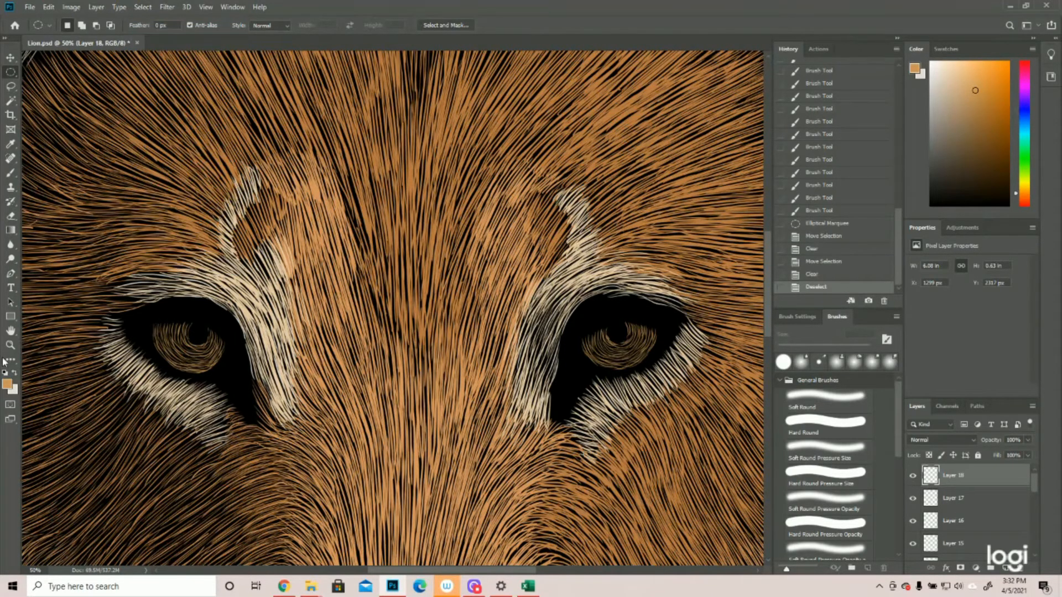
Step: Paint fine curved strokes around the lower edge of the cleared pupils in both eyes
click(10, 345)
drag(494, 380, 479, 438)
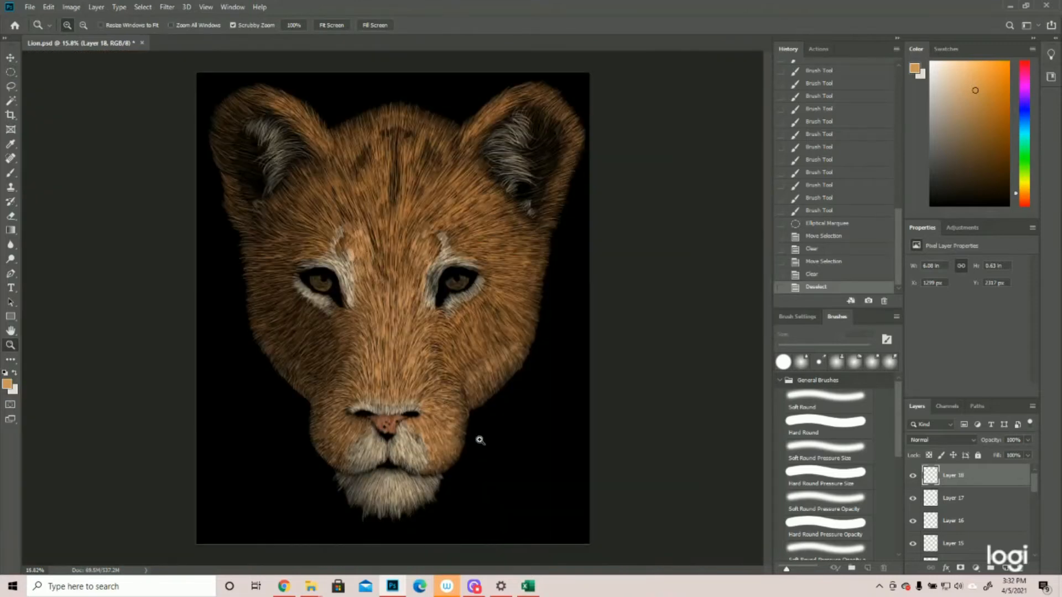
drag(390, 284, 420, 285)
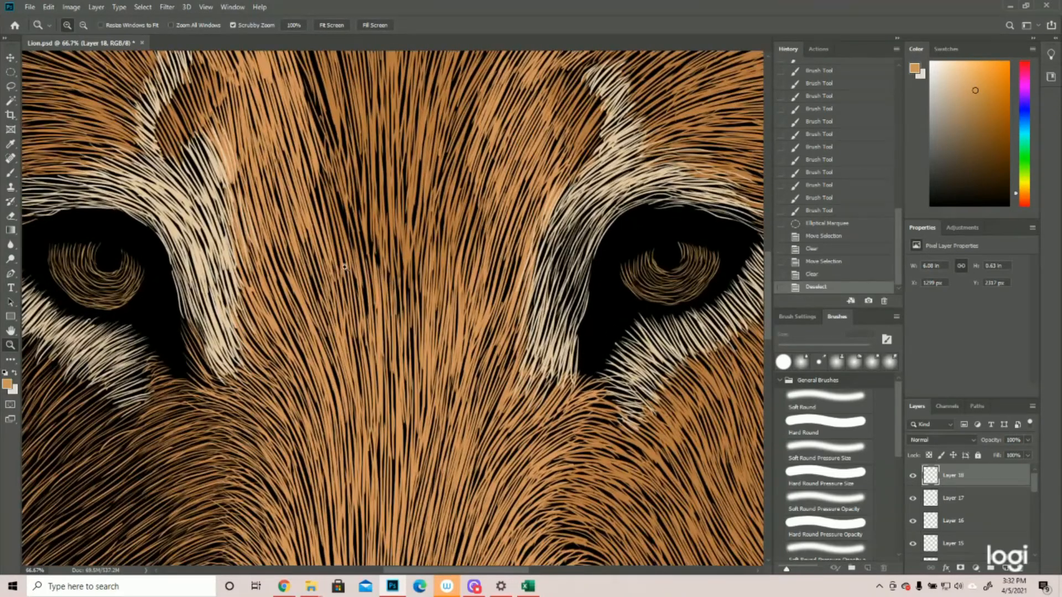
click(10, 176)
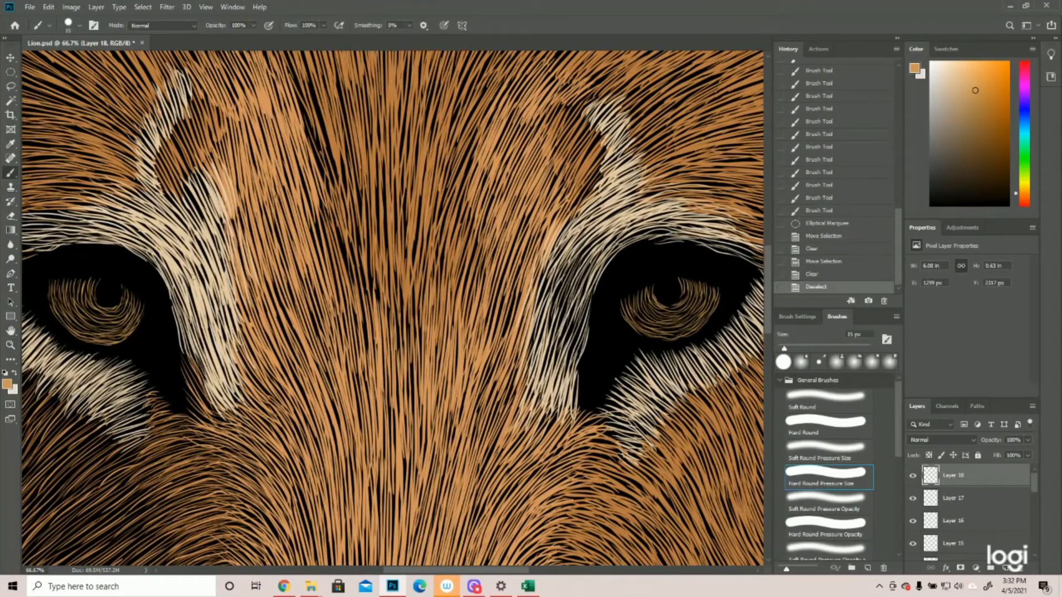
mouse_move(124, 287)
mouse_down()
mouse_move(123, 300)
mouse_move(98, 305)
mouse_move(100, 295)
mouse_move(107, 307)
mouse_up()
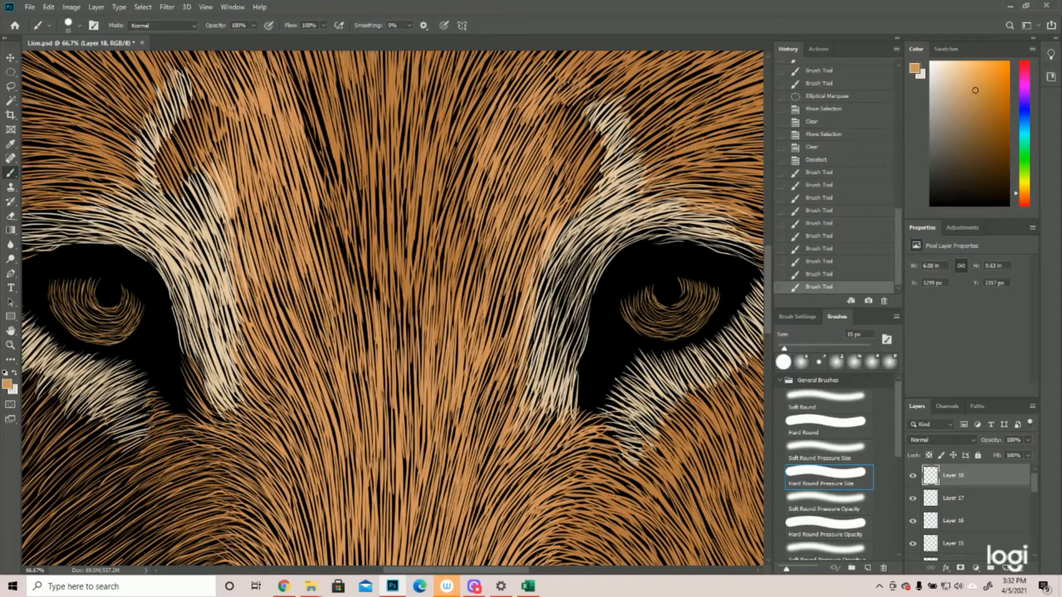
drag(684, 285, 676, 300)
drag(678, 293, 666, 305)
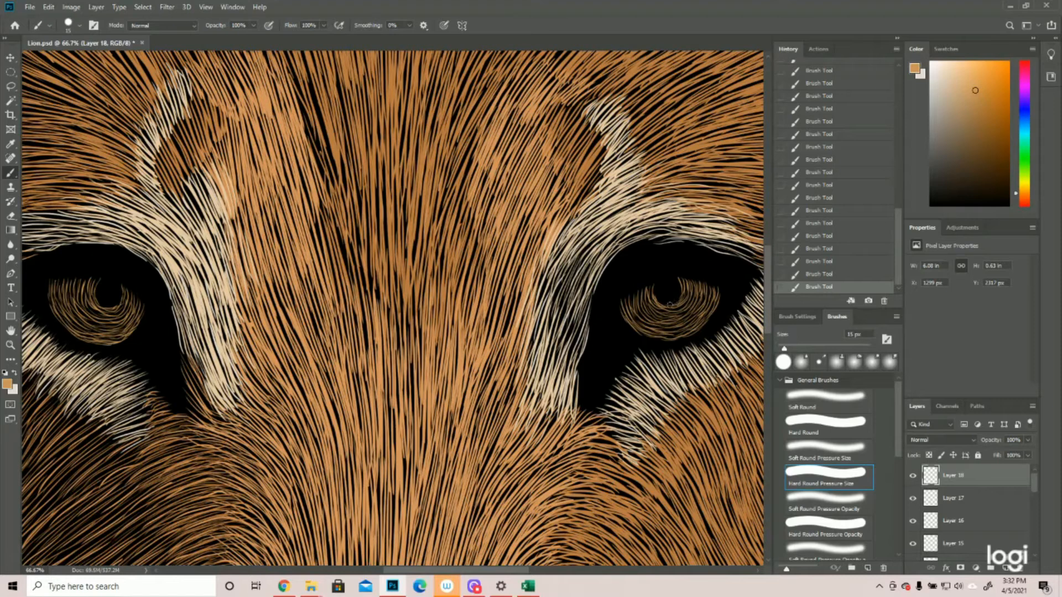
Step: Add a new layer and paint a second set of curved strokes hugging the lower edge of the right-hand pupil
click(11, 347)
drag(500, 320, 464, 361)
drag(506, 391, 500, 381)
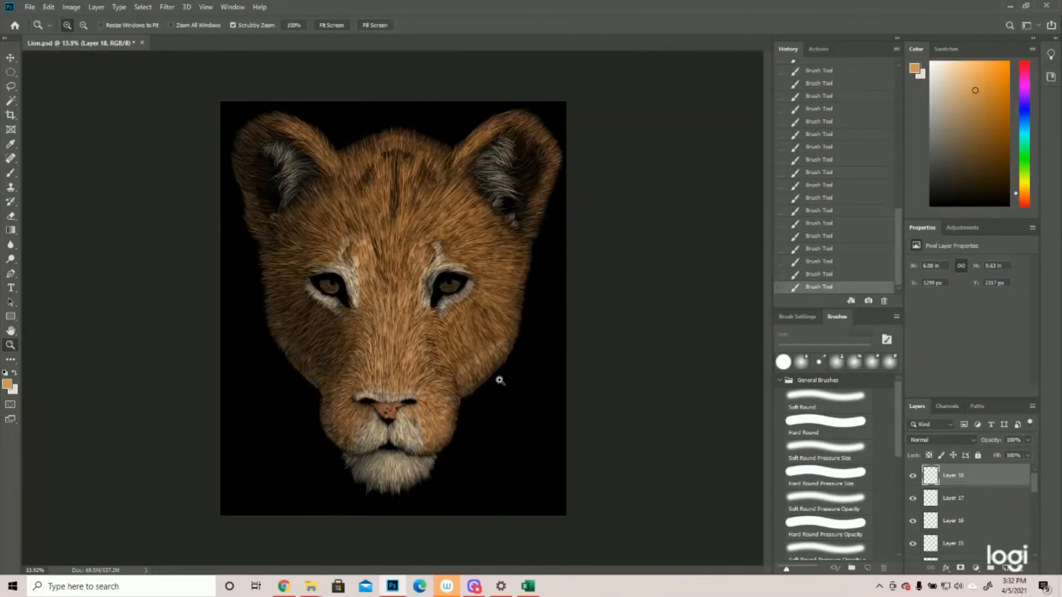
click(491, 363)
click(1006, 568)
drag(450, 245, 478, 247)
drag(529, 321, 560, 319)
click(11, 173)
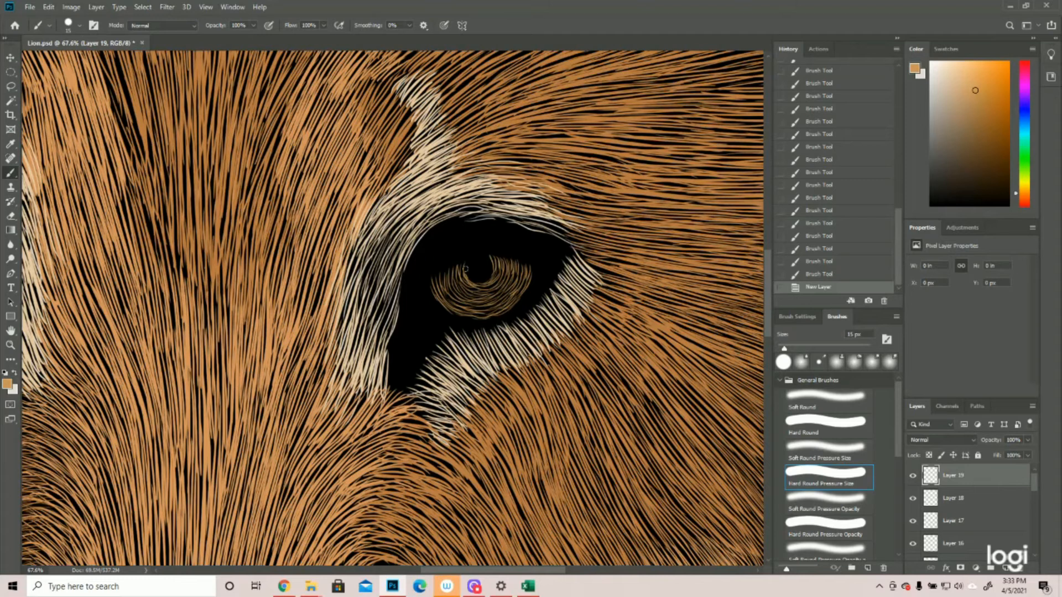
mouse_move(464, 268)
mouse_down()
mouse_move(480, 286)
mouse_move(491, 283)
mouse_move(466, 273)
mouse_move(497, 263)
mouse_move(493, 275)
mouse_up()
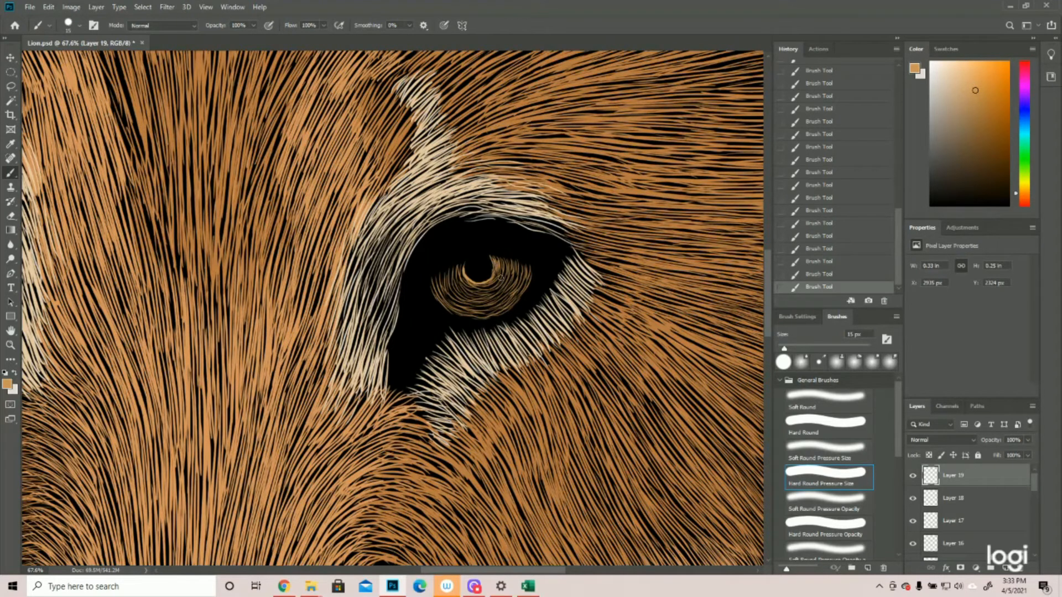
Step: Step back through the history to remove the last few strokes around the right-hand pupil
click(812, 274)
click(813, 262)
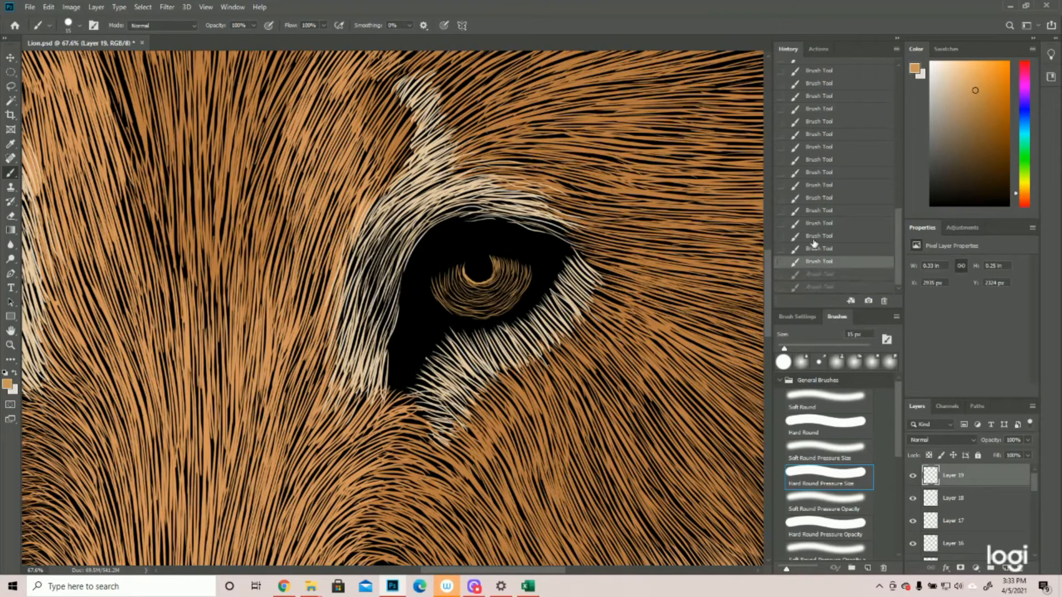
click(817, 236)
click(817, 249)
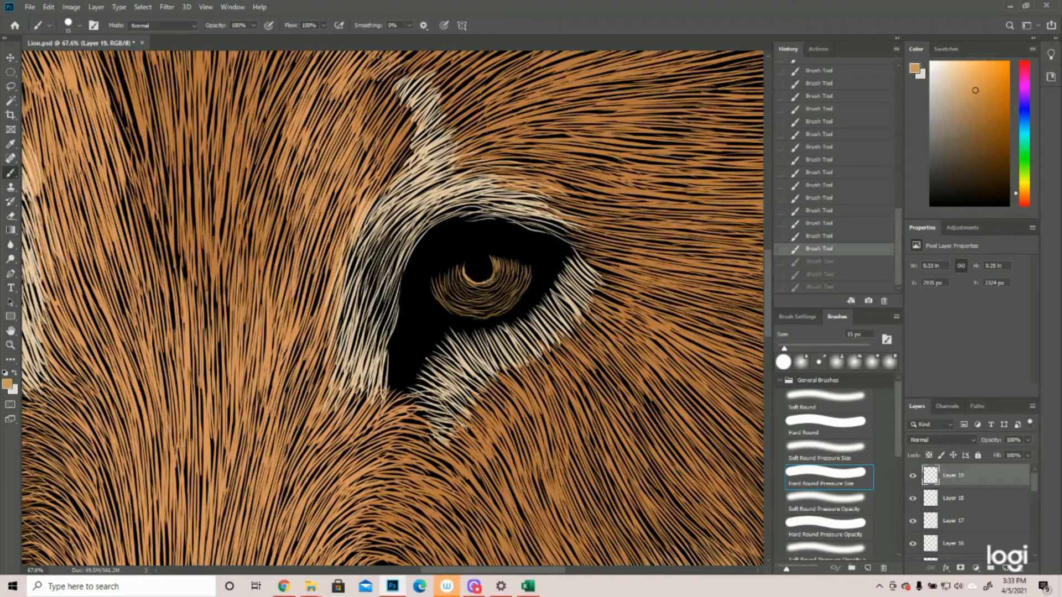
Step: Restore the undone strokes and paint dense curved golden strokes over the right half and lower middle of the right-hand iris
key(ctrl+shift+z)
key(ctrl+shift+z)
key(ctrl+shift+z)
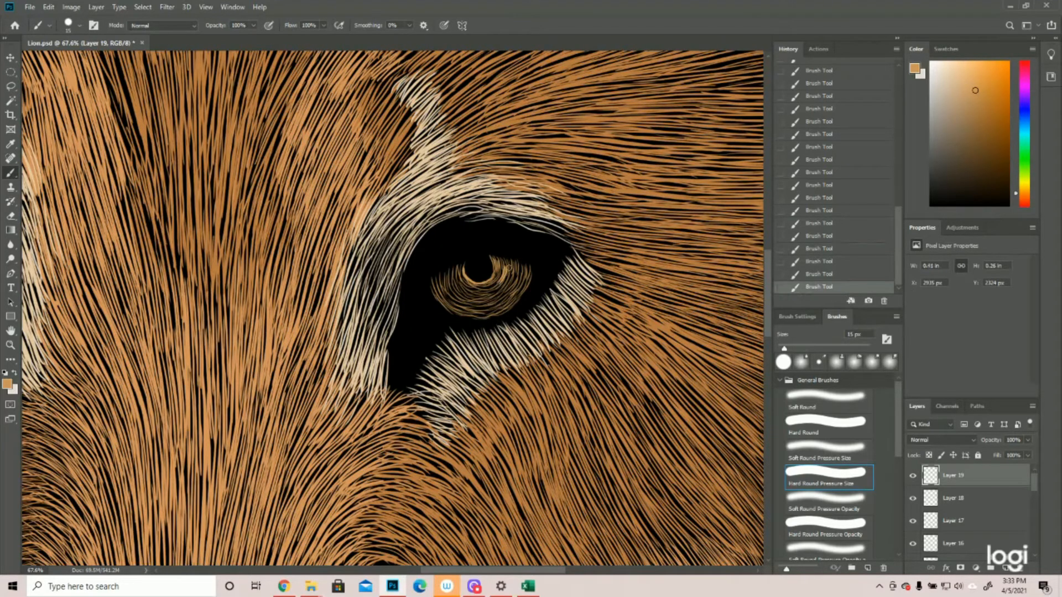
drag(509, 291, 523, 268)
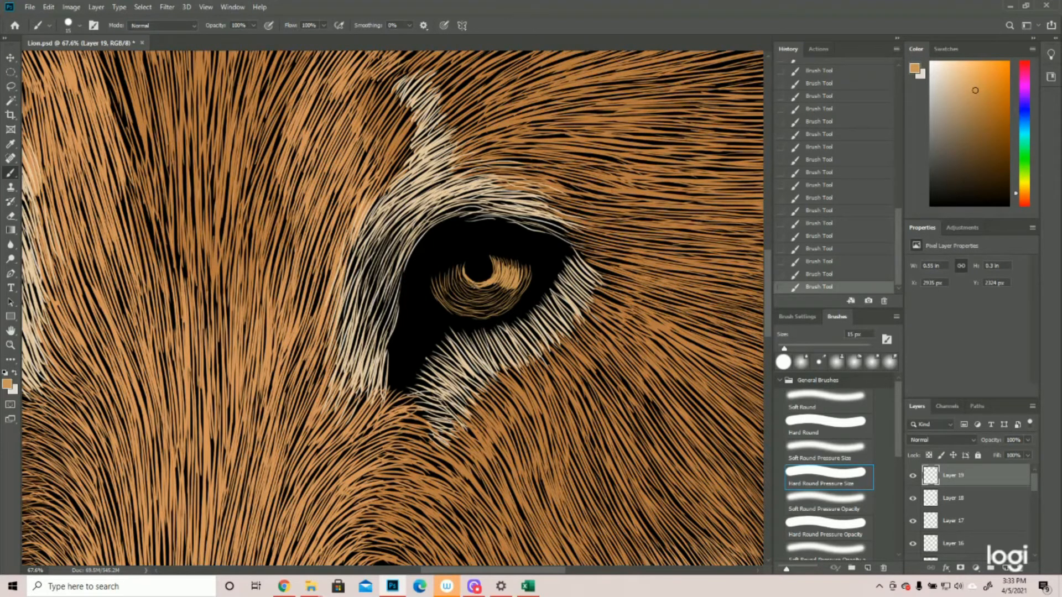
mouse_move(472, 289)
mouse_down()
mouse_move(497, 283)
mouse_move(503, 304)
mouse_move(509, 293)
mouse_up()
mouse_move(487, 308)
mouse_down()
mouse_move(511, 294)
mouse_move(504, 284)
mouse_up()
mouse_move(495, 293)
mouse_down()
mouse_move(503, 265)
mouse_move(522, 274)
mouse_move(527, 292)
mouse_move(506, 303)
mouse_up()
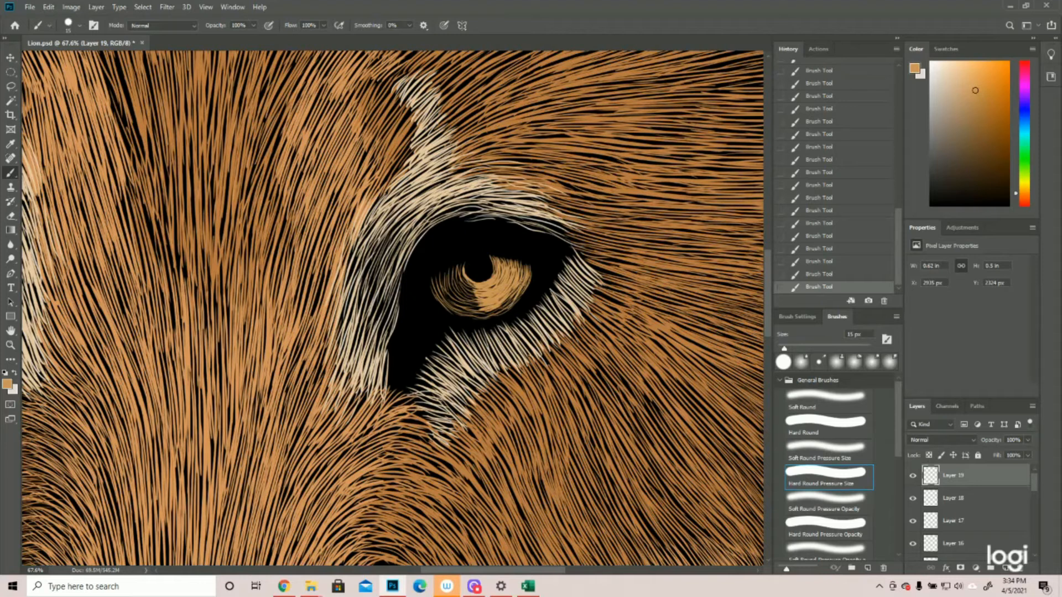
Step: Step back a few strokes in the history and repaint curved strokes along the outer and lower edge of the right-hand iris
click(837, 263)
click(836, 249)
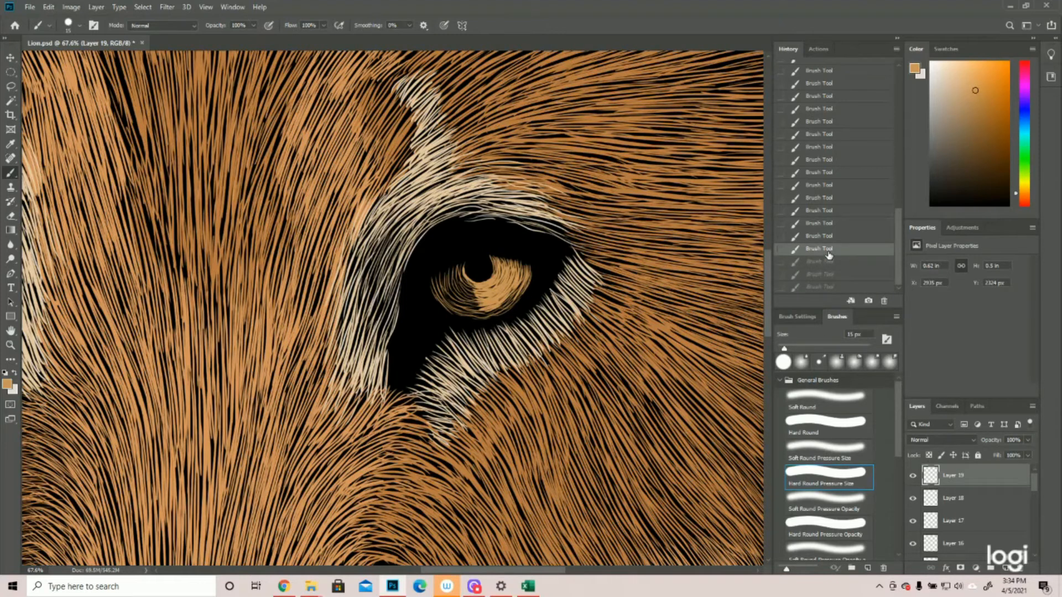
click(828, 236)
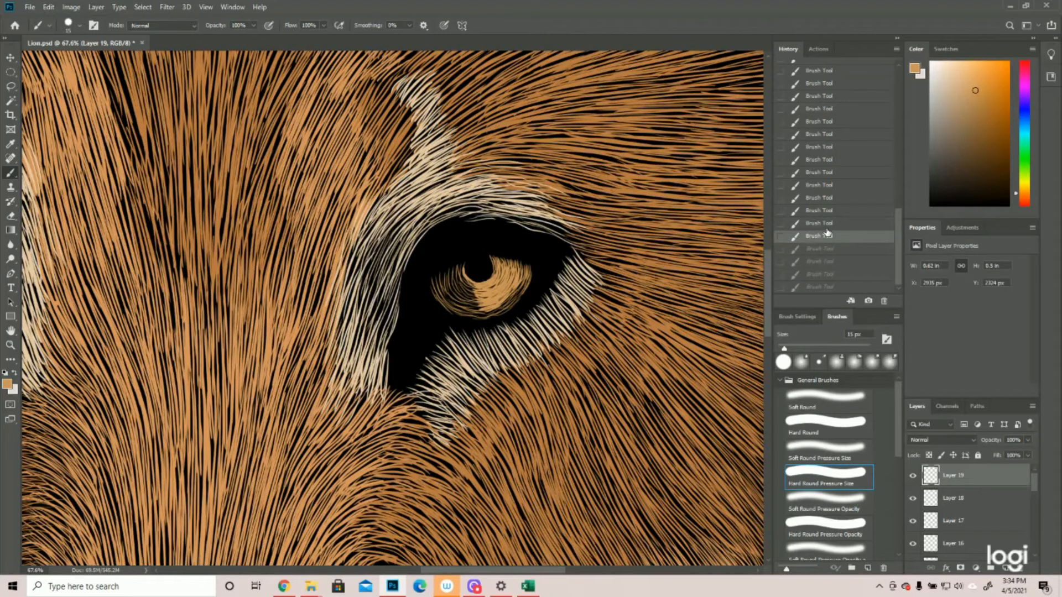
drag(531, 283, 523, 296)
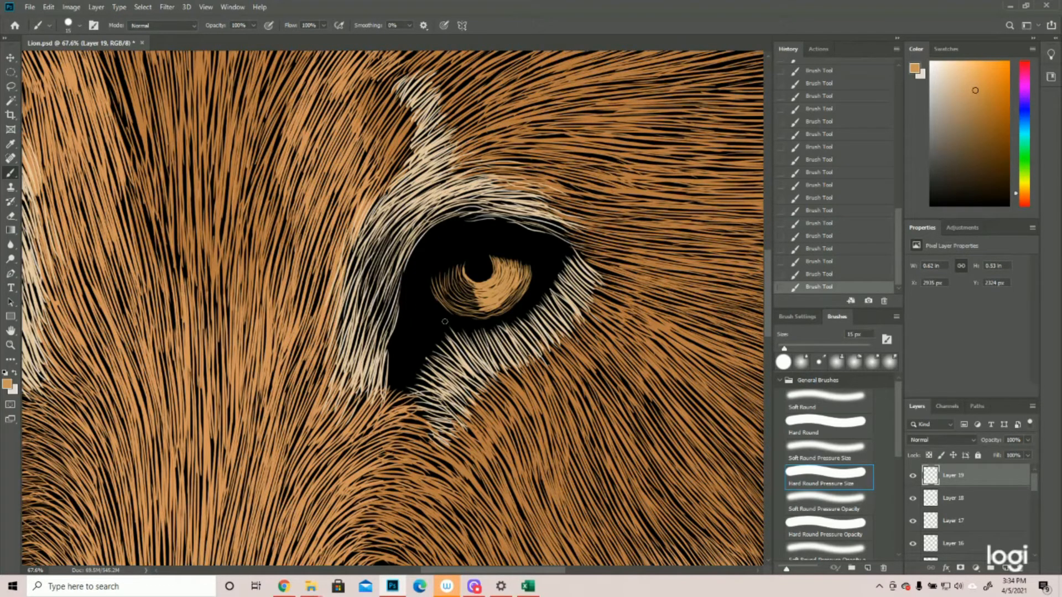
drag(449, 310, 490, 315)
mouse_move(511, 294)
mouse_down()
mouse_move(522, 280)
mouse_move(514, 299)
mouse_up()
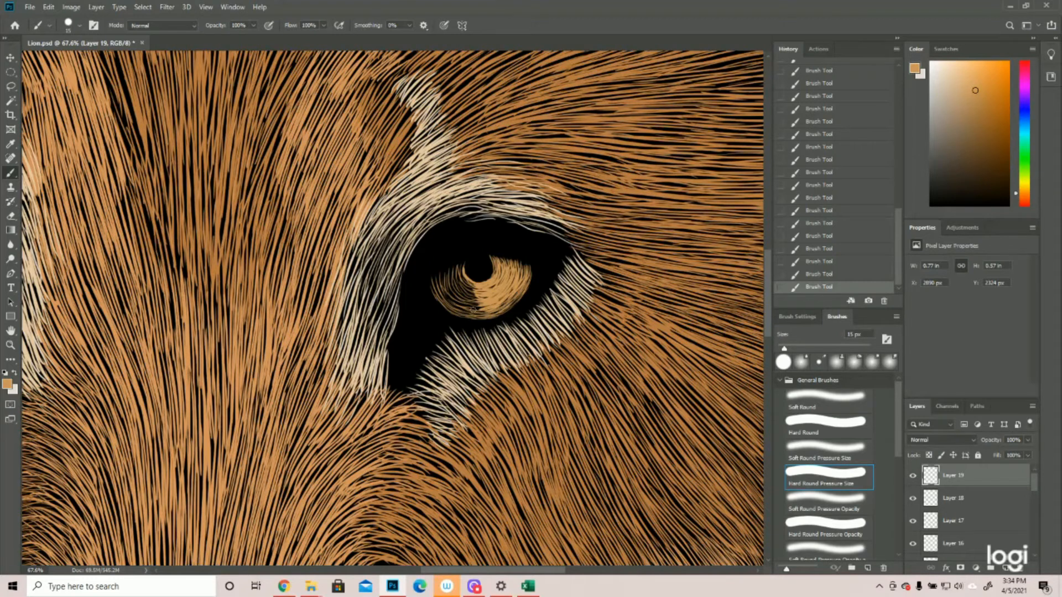
Step: Fill the left half of the right-hand iris with curved golden strokes following the pupil
drag(465, 282, 480, 310)
mouse_move(450, 302)
mouse_down()
mouse_move(465, 313)
mouse_move(453, 303)
mouse_up()
mouse_move(462, 265)
mouse_down()
mouse_move(453, 280)
mouse_move(467, 295)
mouse_move(453, 280)
mouse_move(455, 294)
mouse_move(476, 302)
mouse_up()
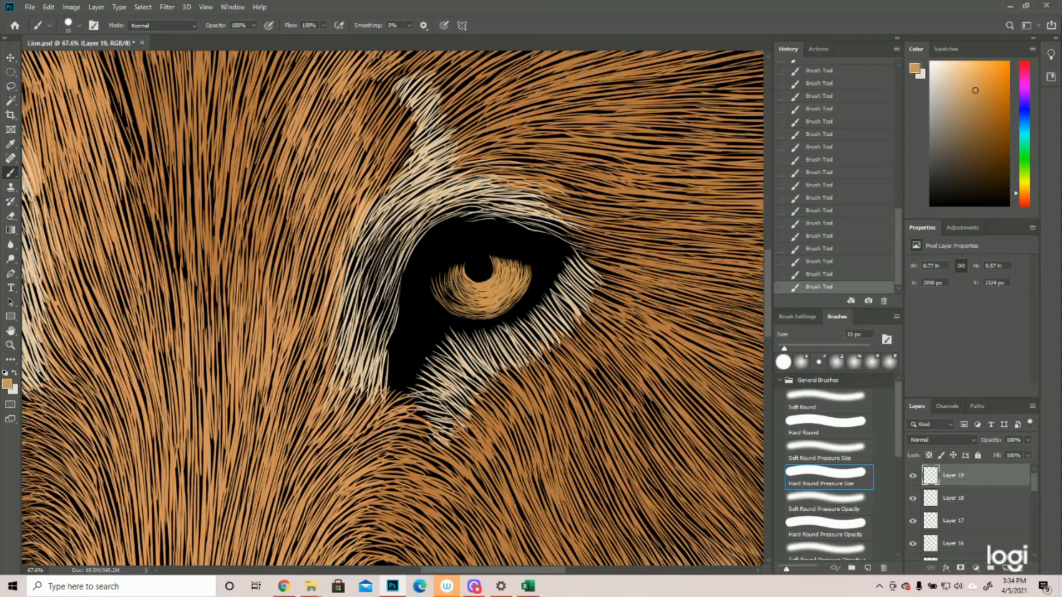
mouse_move(447, 271)
mouse_down()
mouse_move(466, 304)
mouse_move(451, 293)
mouse_move(460, 304)
mouse_move(441, 294)
mouse_move(447, 305)
mouse_up()
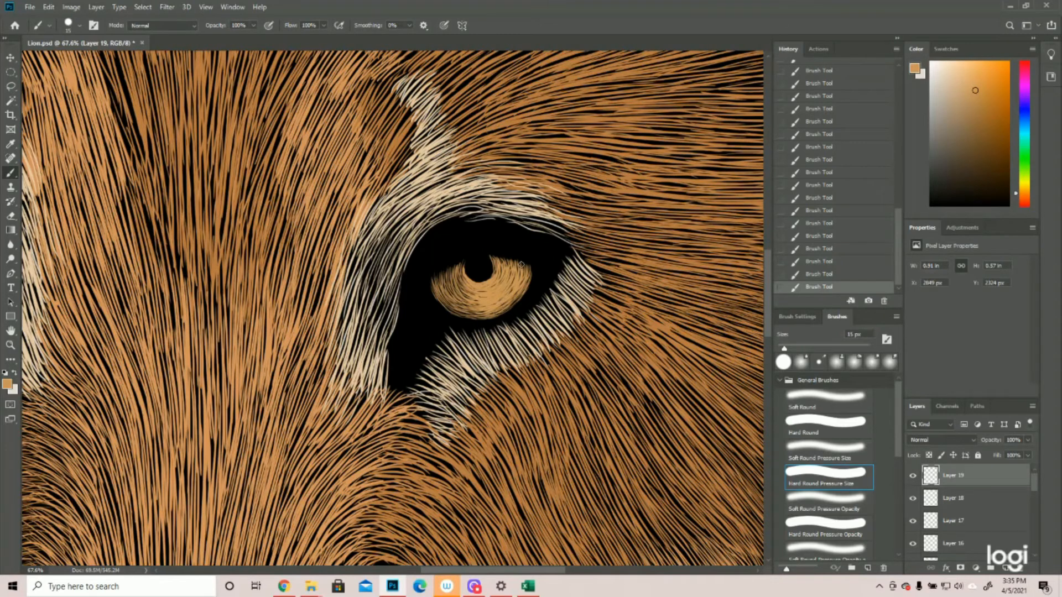
Step: Paint lighter curved brush strokes beneath the left-hand pupil and along the lower edge of that iris
click(10, 345)
drag(476, 314, 418, 313)
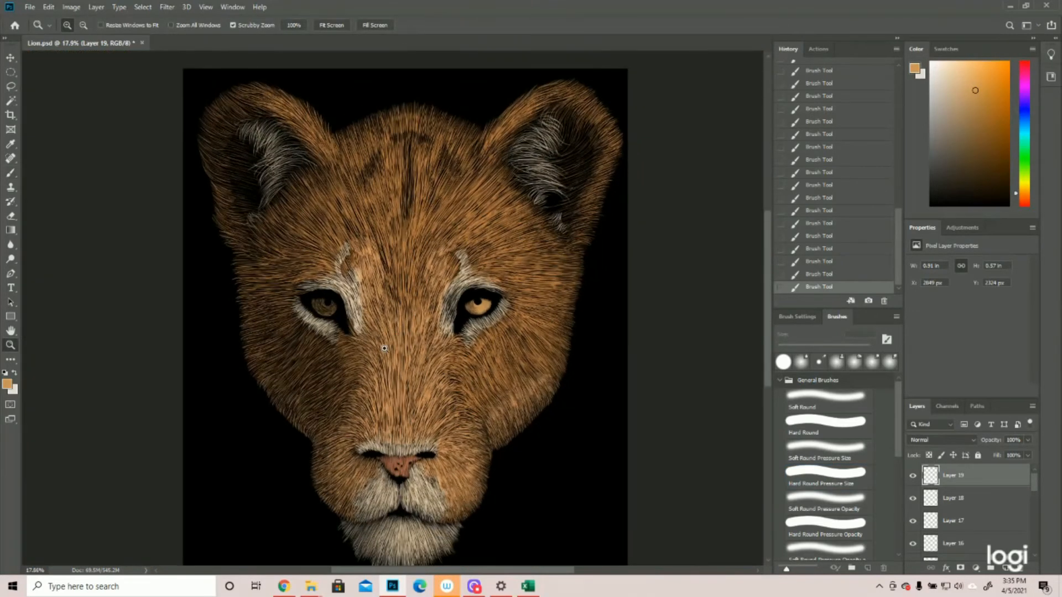
click(340, 299)
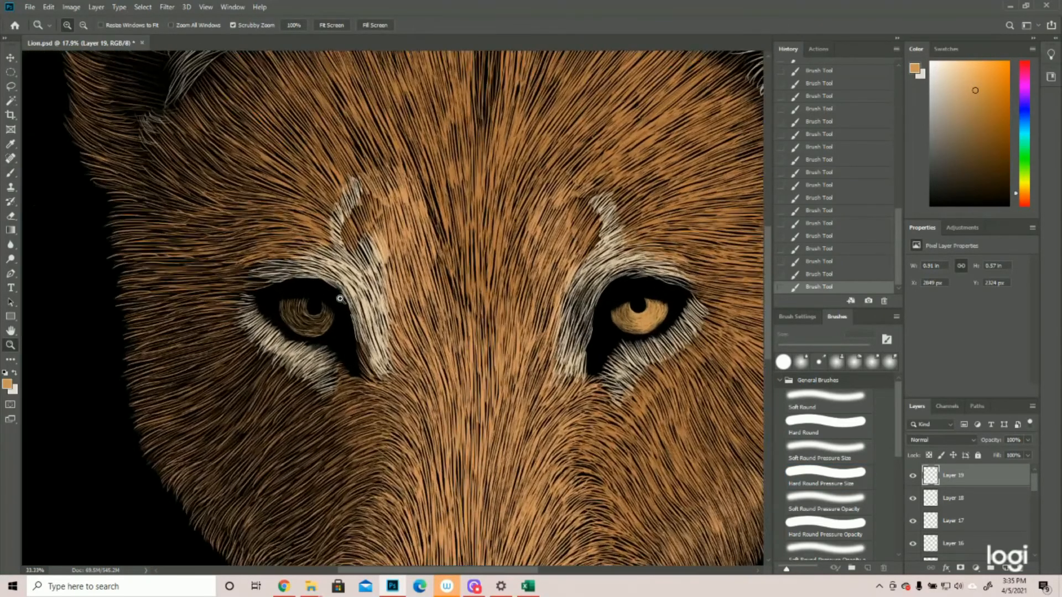
click(319, 304)
click(10, 173)
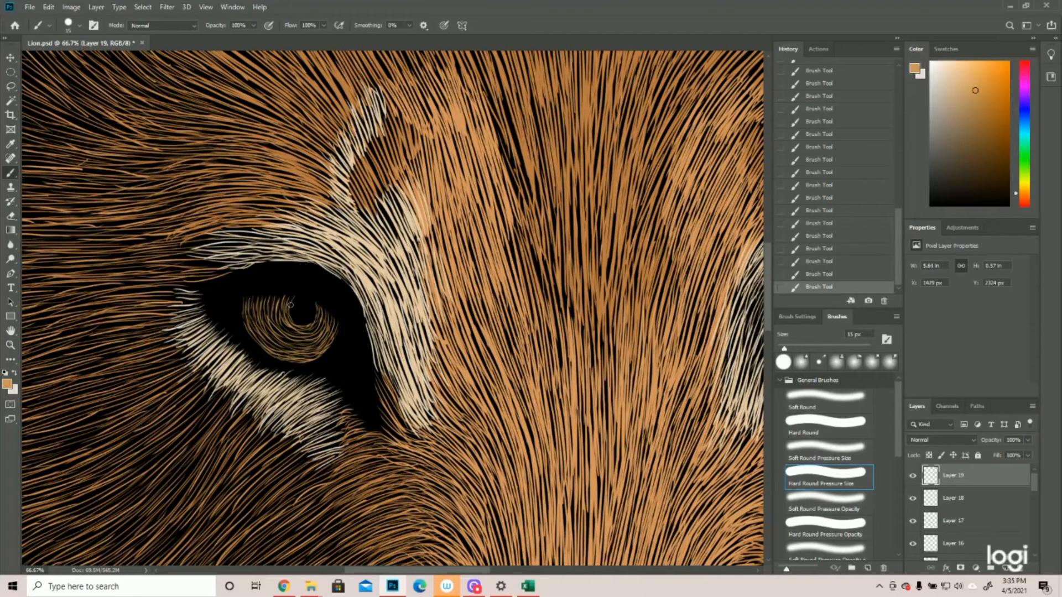
drag(290, 304, 292, 319)
mouse_move(323, 320)
mouse_down()
mouse_move(322, 332)
mouse_move(333, 321)
mouse_move(322, 339)
mouse_move(289, 333)
mouse_move(293, 319)
mouse_move(287, 336)
mouse_move(310, 337)
mouse_move(277, 343)
mouse_move(296, 339)
mouse_move(283, 331)
mouse_move(277, 346)
mouse_move(318, 343)
mouse_up()
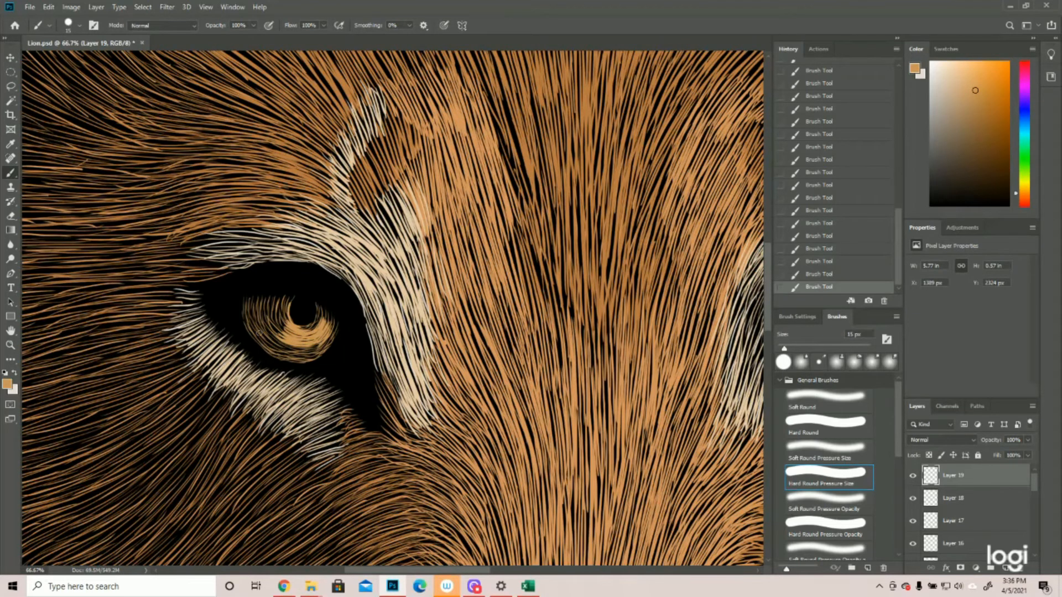
mouse_move(335, 338)
mouse_down()
mouse_move(318, 360)
mouse_move(327, 351)
mouse_up()
mouse_move(323, 348)
mouse_down()
mouse_move(260, 357)
mouse_move(248, 330)
mouse_move(270, 356)
mouse_up()
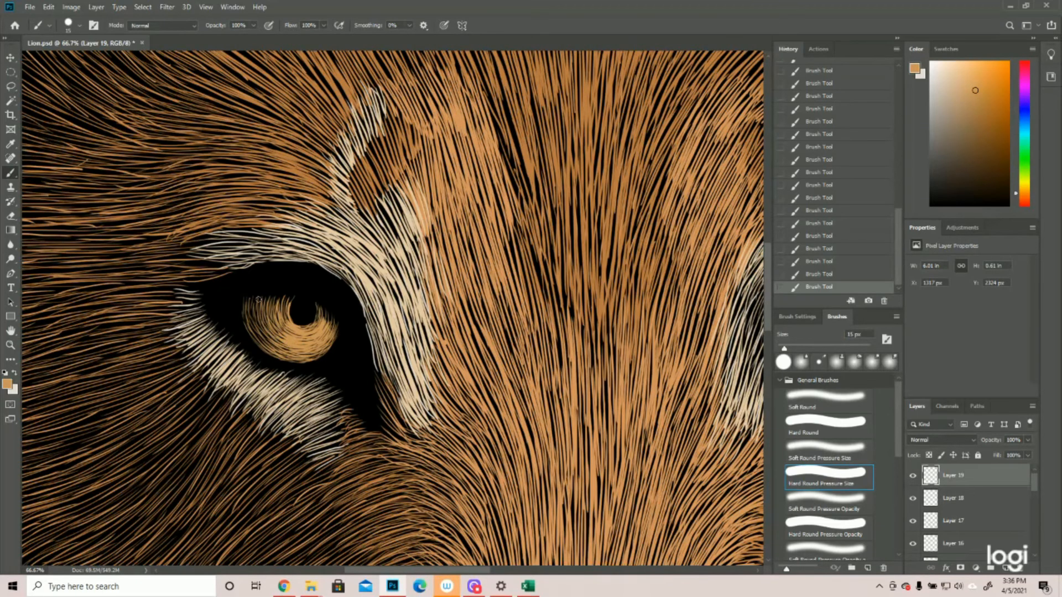
Step: Paint curved golden strokes down the outer side of the left-hand iris to fill its remaining gaps
drag(252, 300, 254, 323)
drag(248, 301, 253, 333)
drag(242, 300, 247, 325)
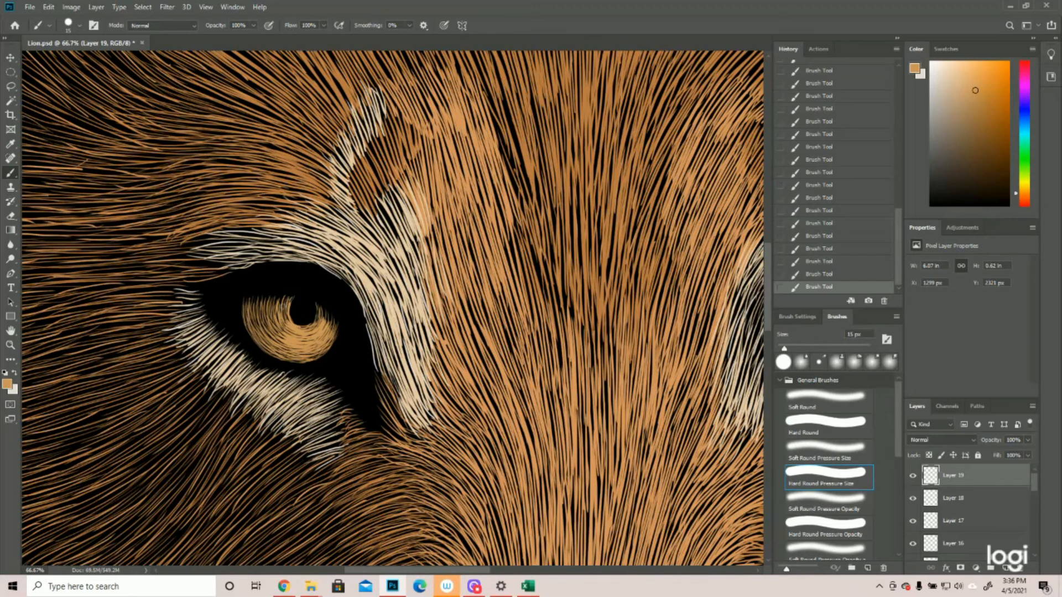
drag(285, 296, 268, 340)
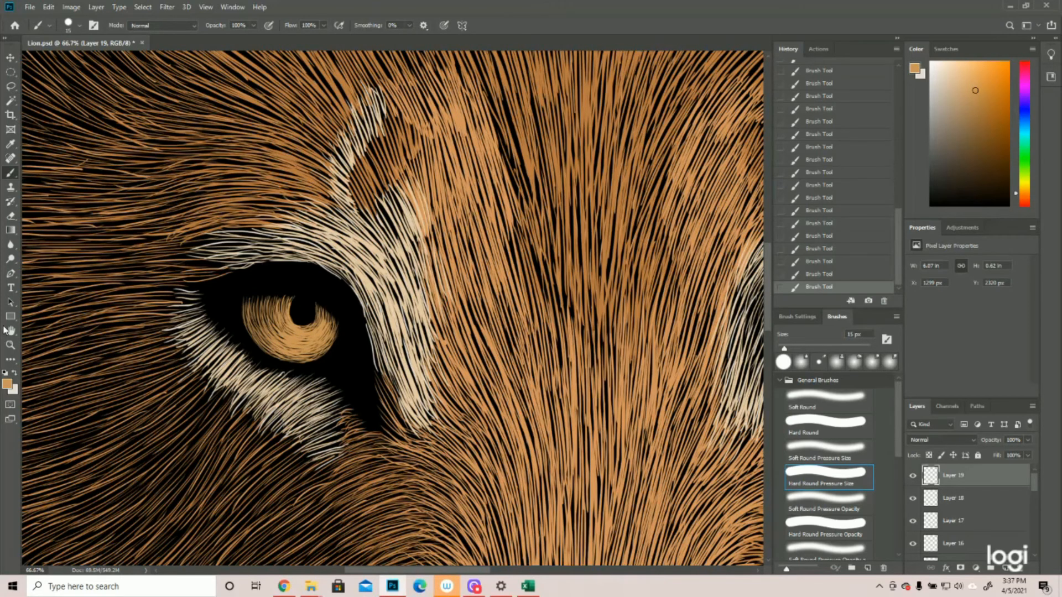
Step: Check both painted irises on the whole portrait and add a new layer above them
click(10, 344)
drag(547, 343, 510, 349)
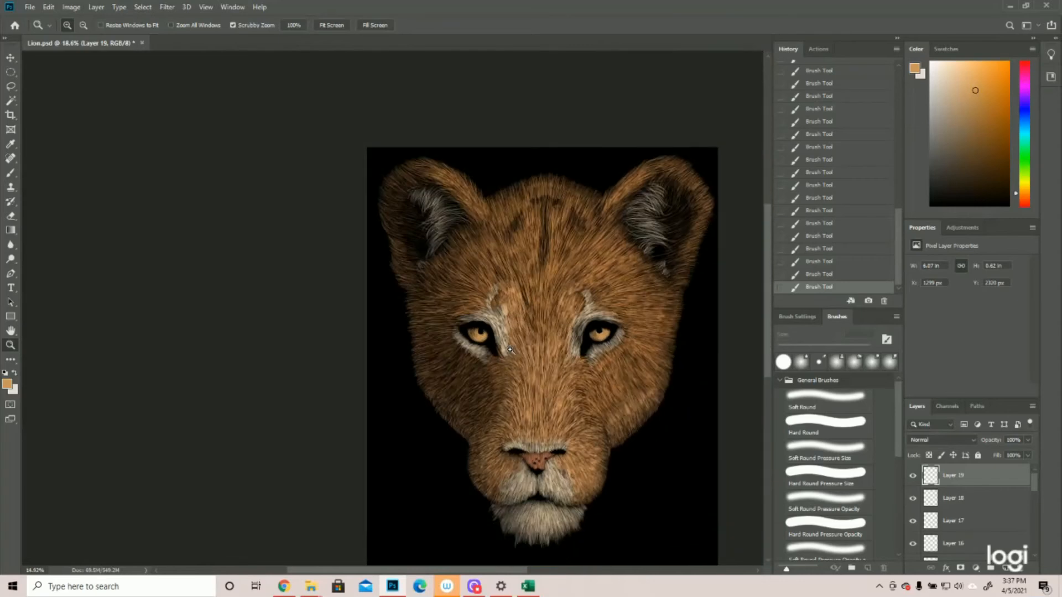
key(ctrl+0)
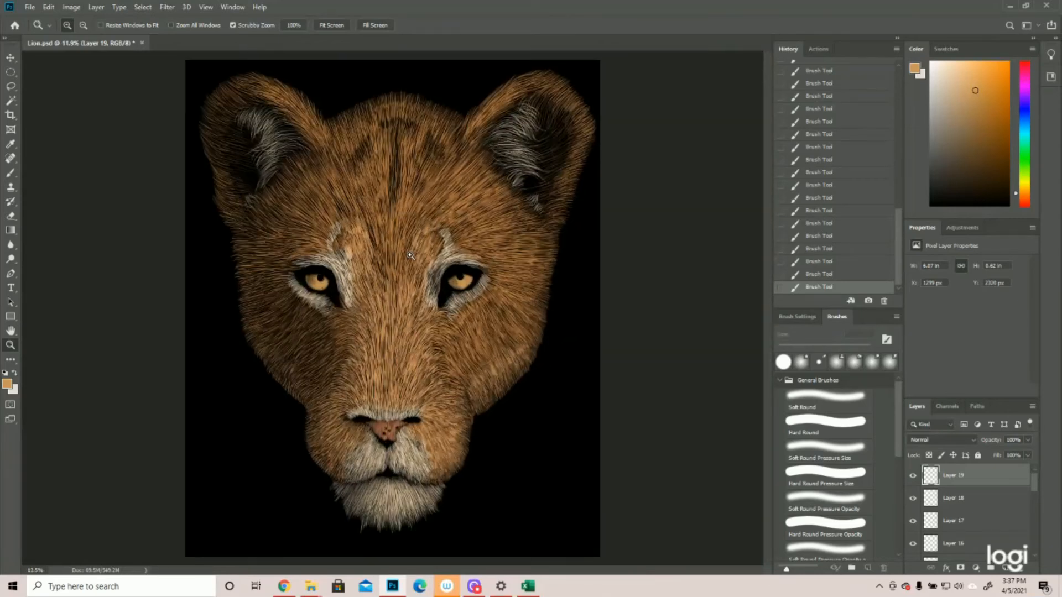
click(410, 255)
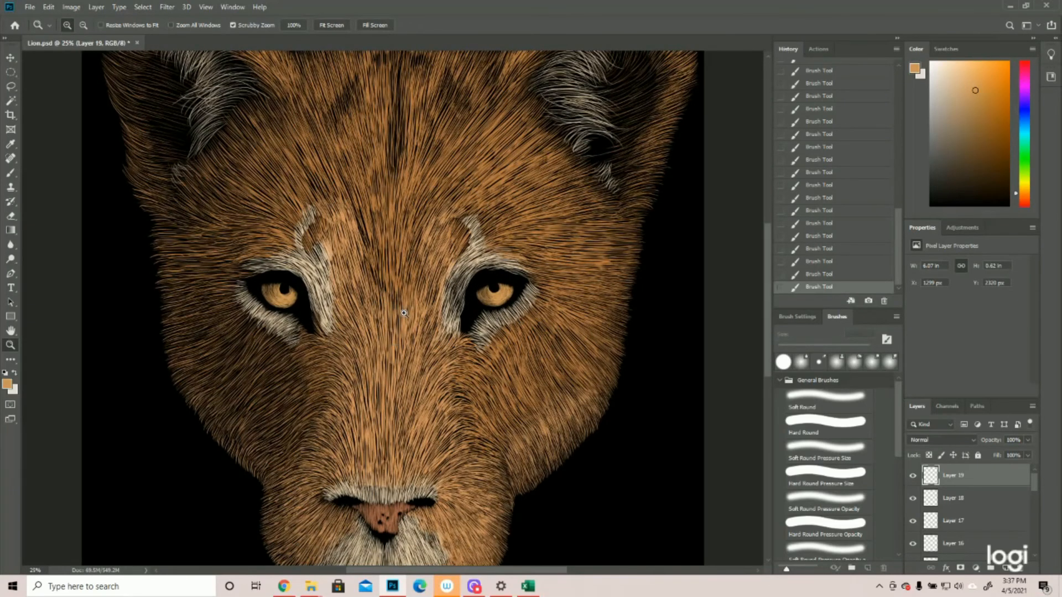
click(1005, 568)
scroll(578, 395, down, 3)
scroll(464, 313, up, 2)
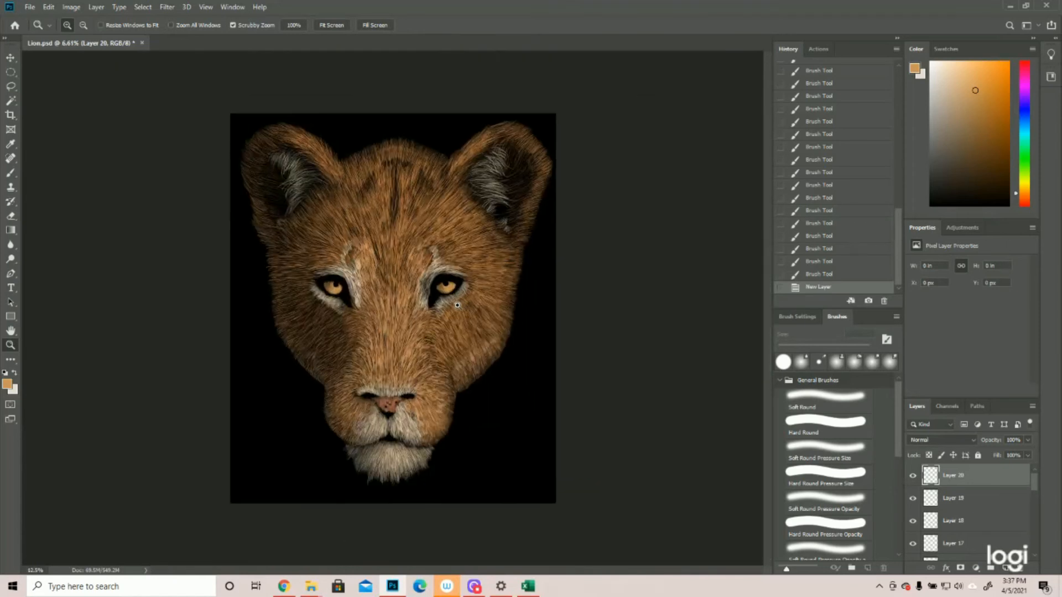
key(ctrl+plus)
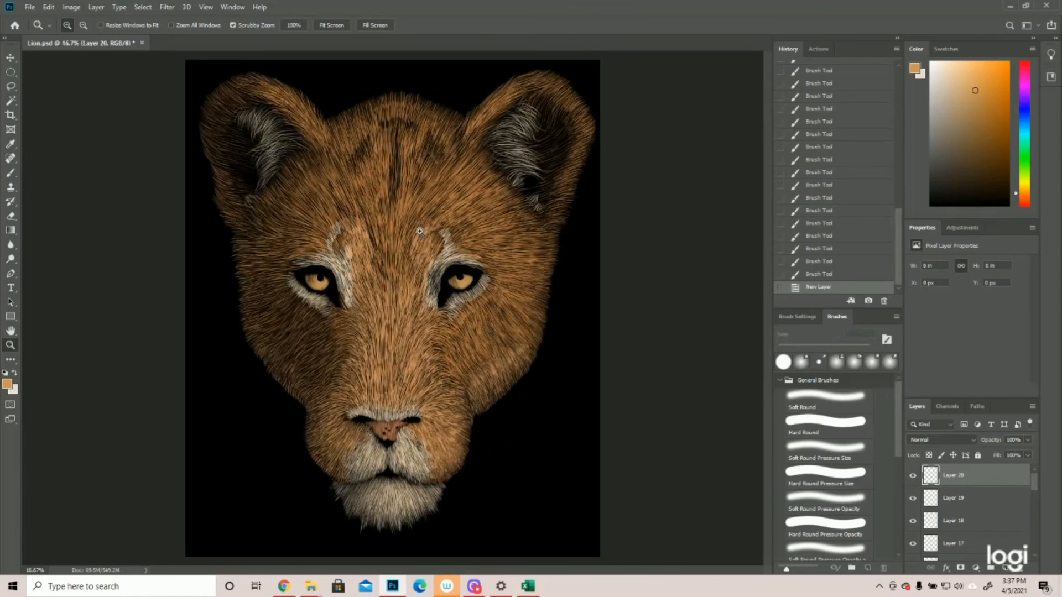
Step: Set the foreground color to the light cream e6dcd2
click(403, 211)
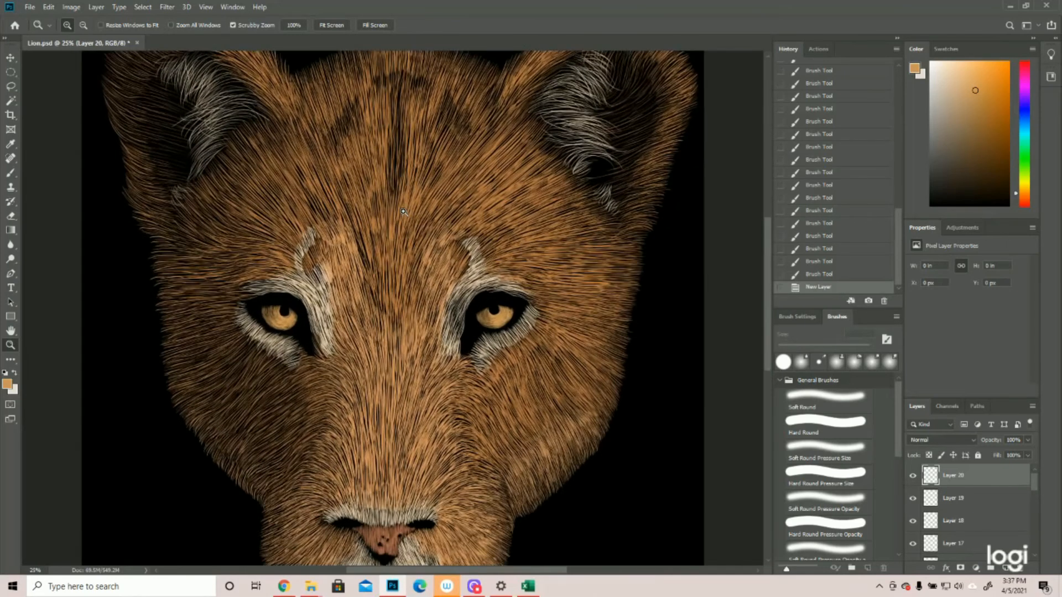
click(403, 212)
click(8, 384)
click(14, 391)
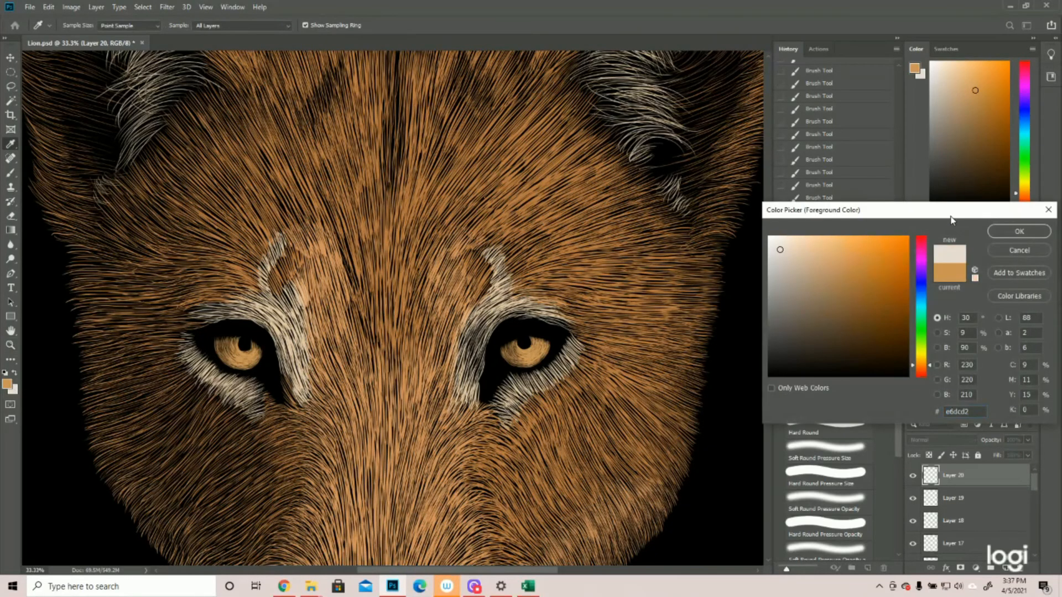
click(1010, 233)
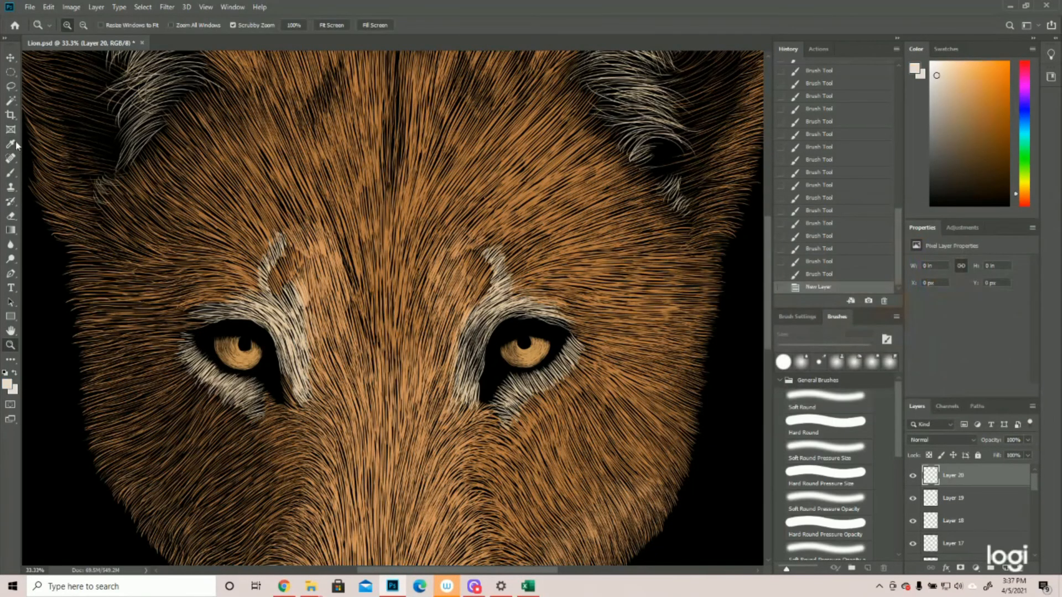
click(10, 74)
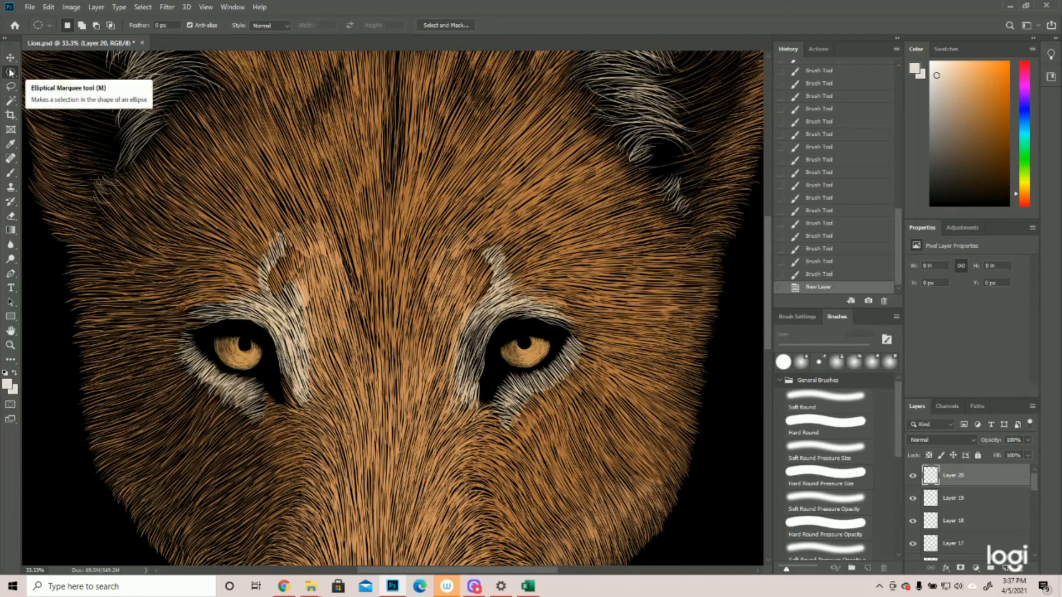
drag(243, 342, 263, 331)
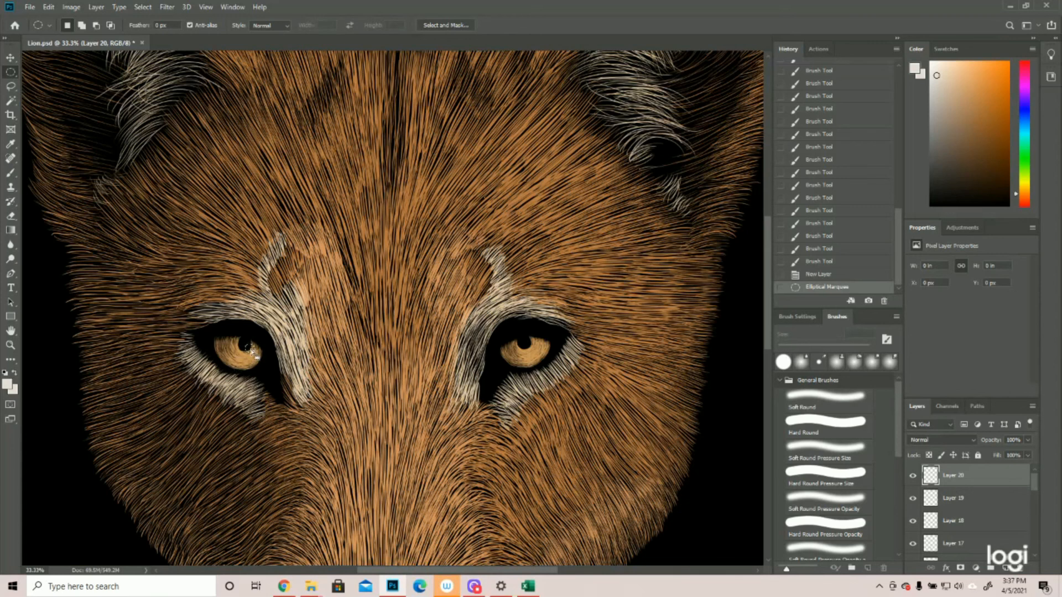
key(Right)
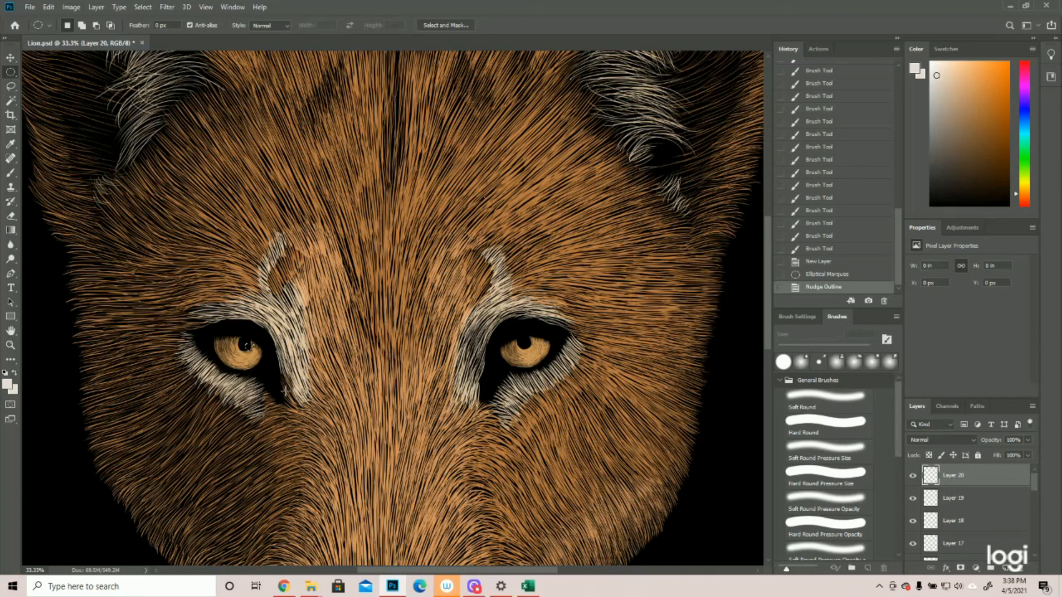
key(ctrl+d)
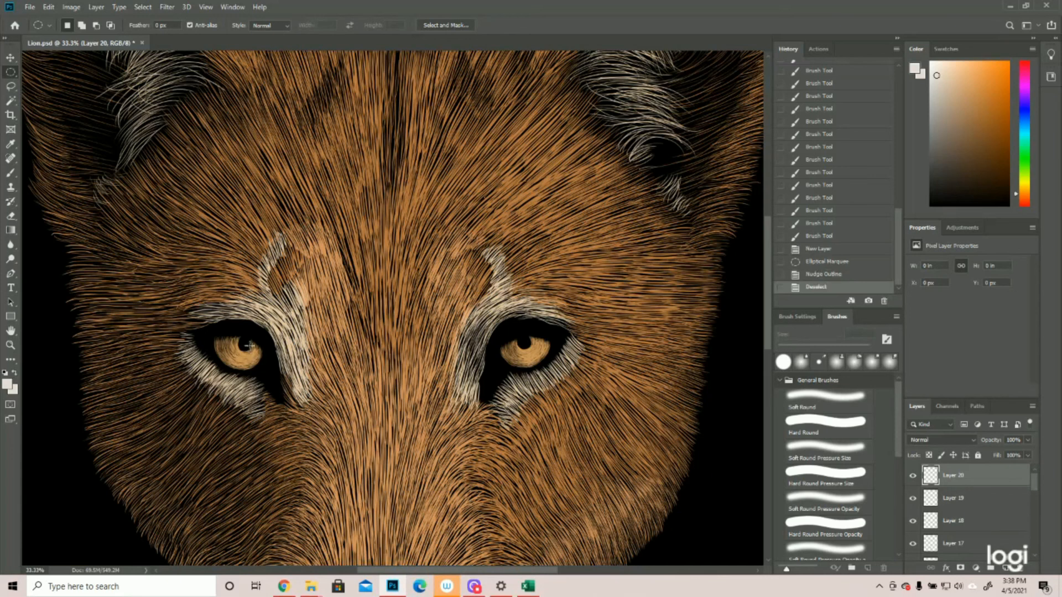
Step: Make a small round elliptical selection at the lower right edge of the left-hand pupil and fill it with the foreground color
click(10, 345)
click(337, 332)
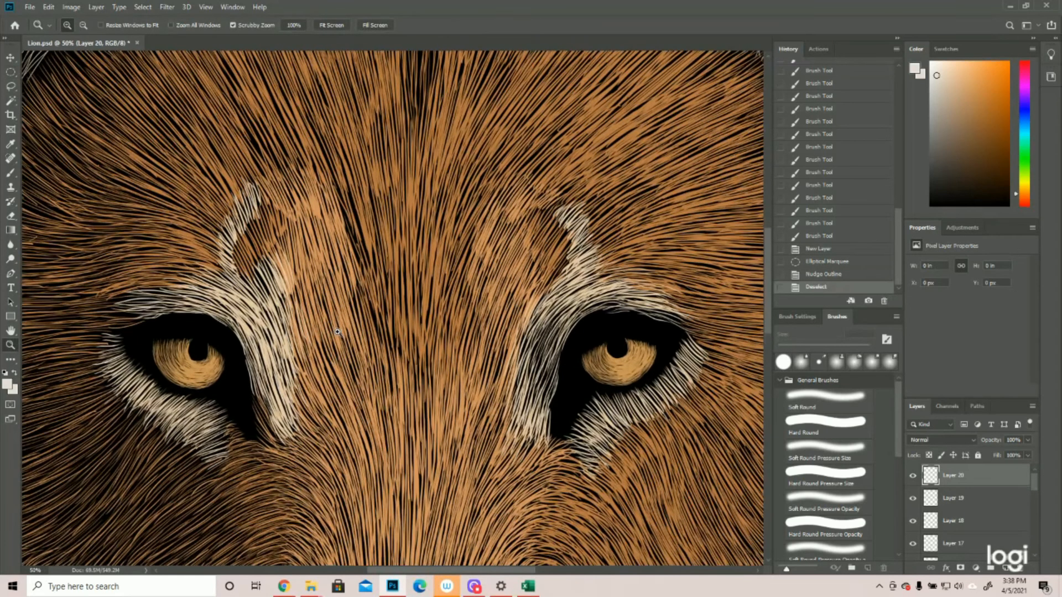
click(9, 76)
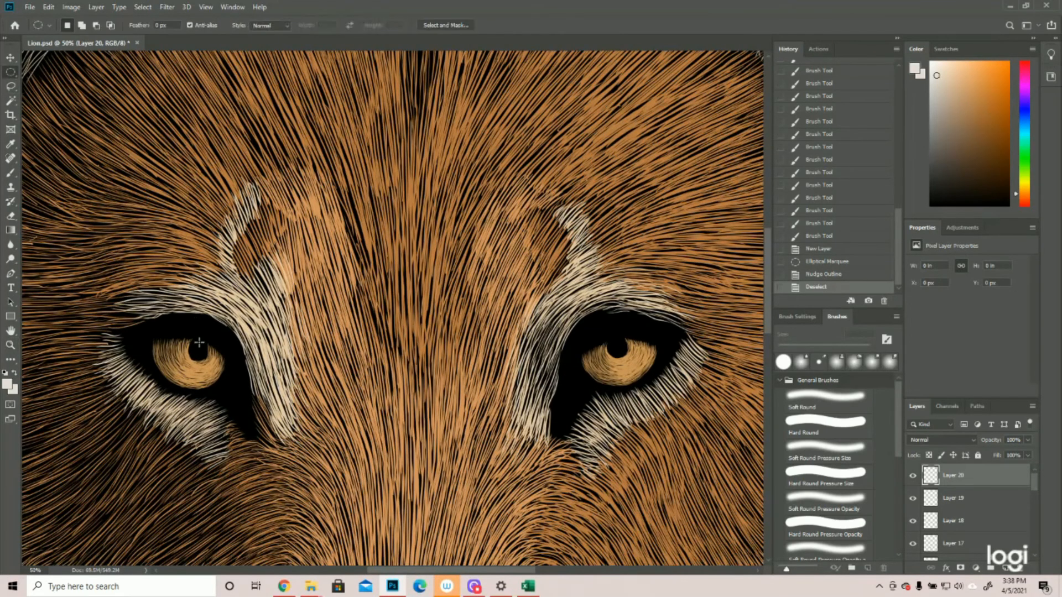
drag(196, 346, 205, 353)
key(Up)
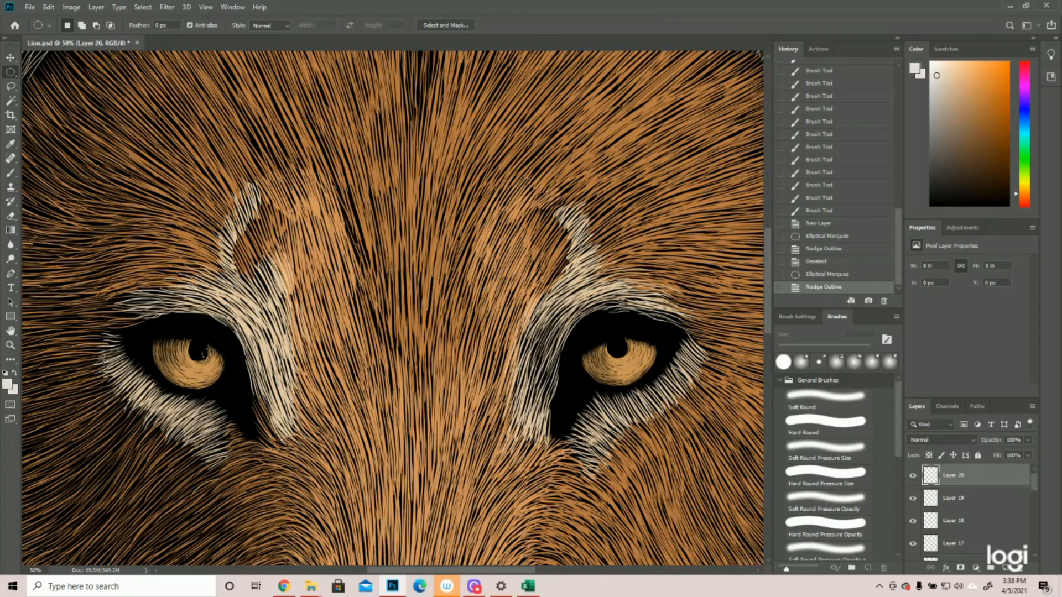
click(48, 7)
click(55, 180)
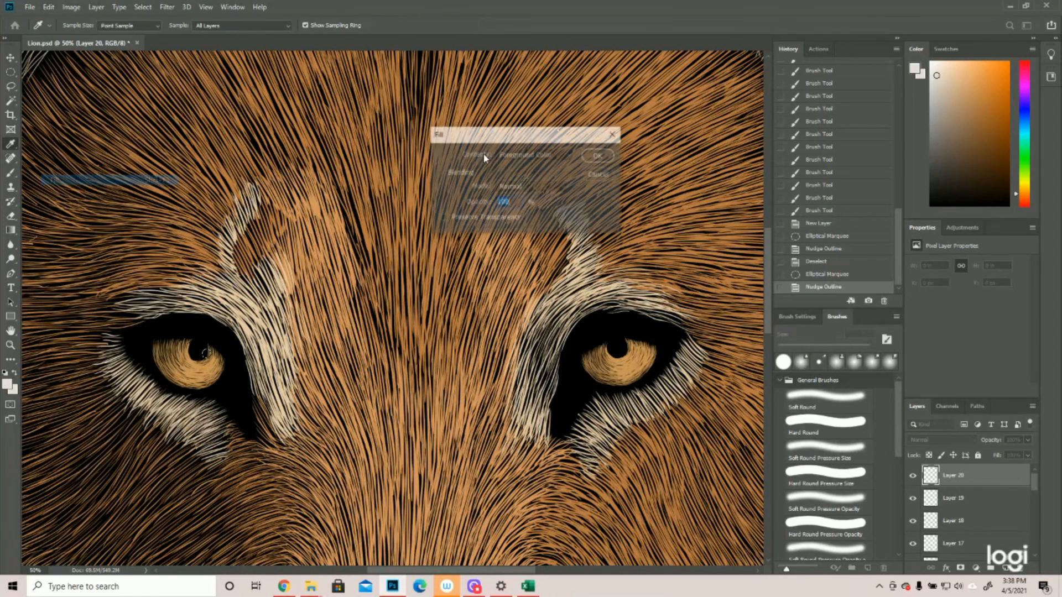
click(606, 156)
Step: Move the round selection to the right-hand pupil, fill it with the same cream highlight, and deselect
drag(209, 355, 630, 356)
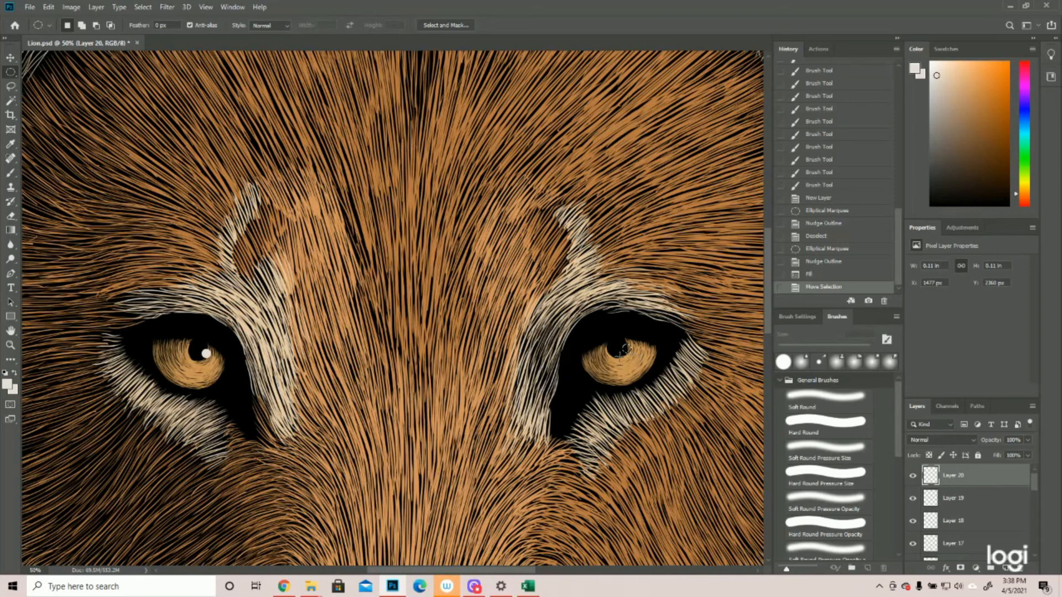
click(48, 7)
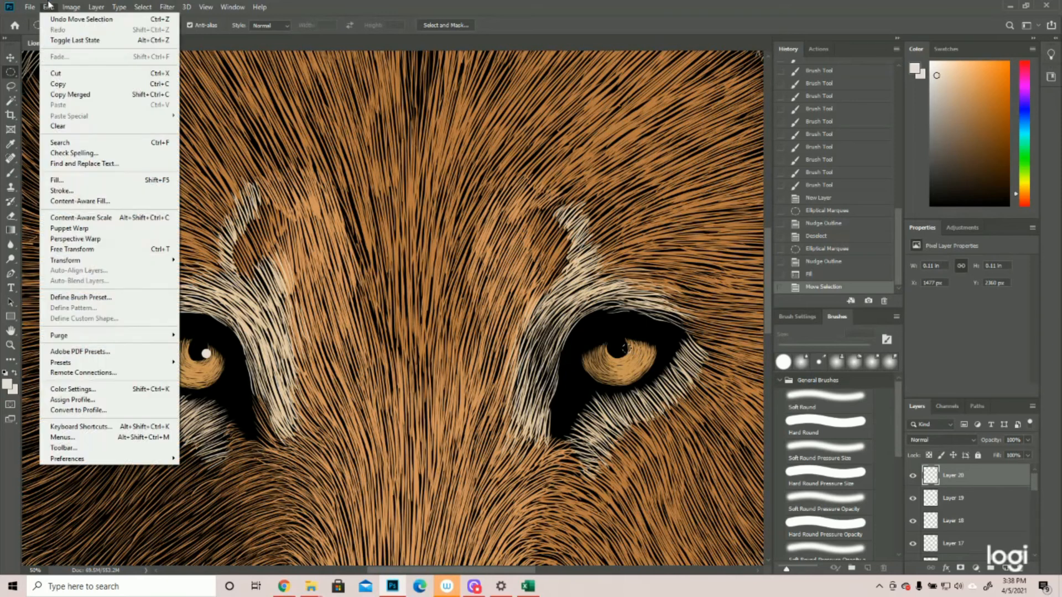
click(57, 180)
click(595, 152)
click(143, 7)
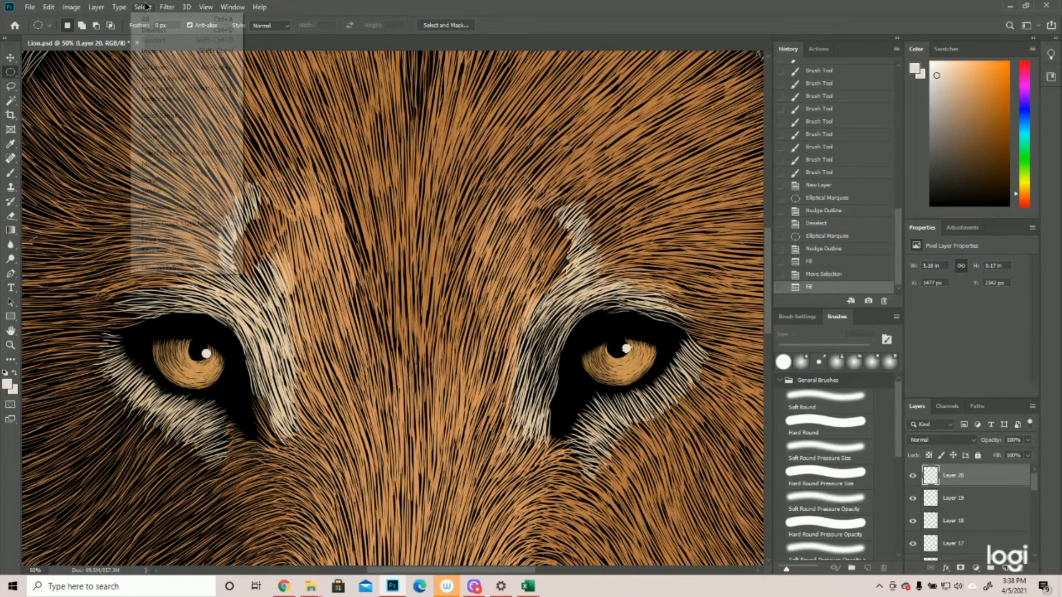
click(160, 27)
click(10, 344)
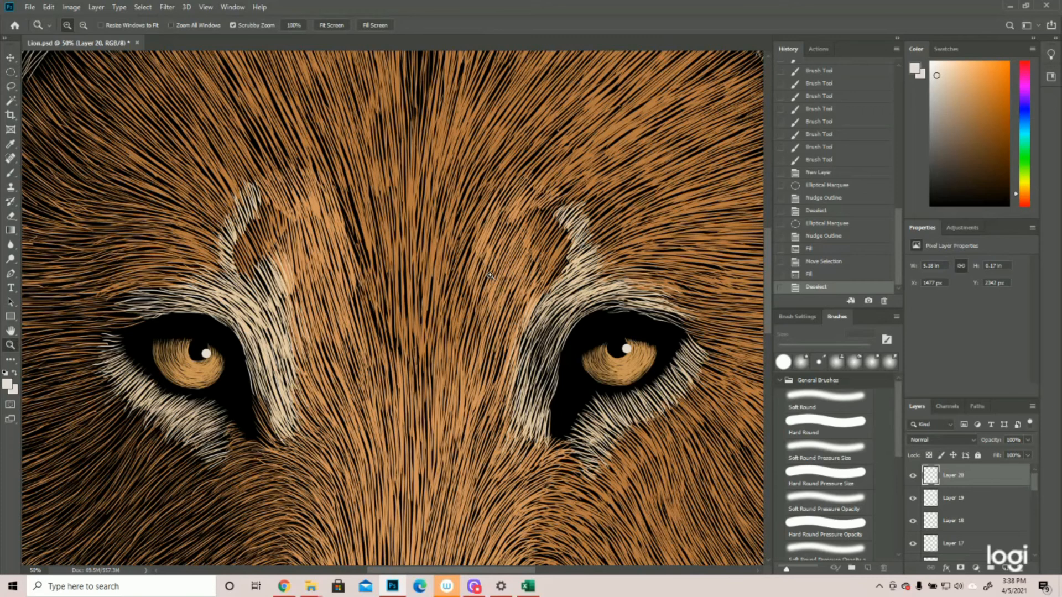
drag(490, 275, 435, 265)
click(465, 368)
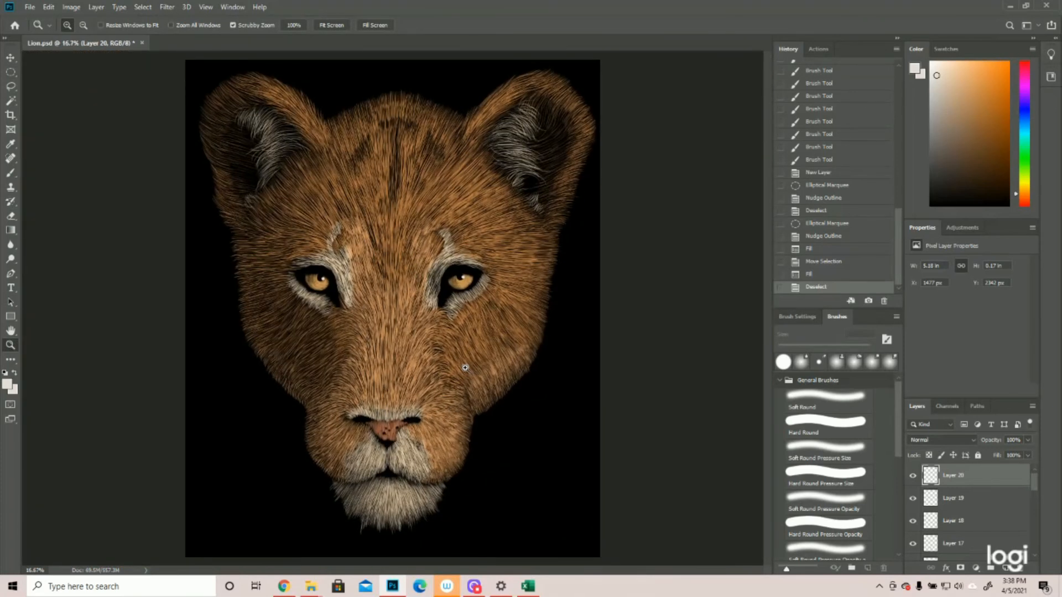